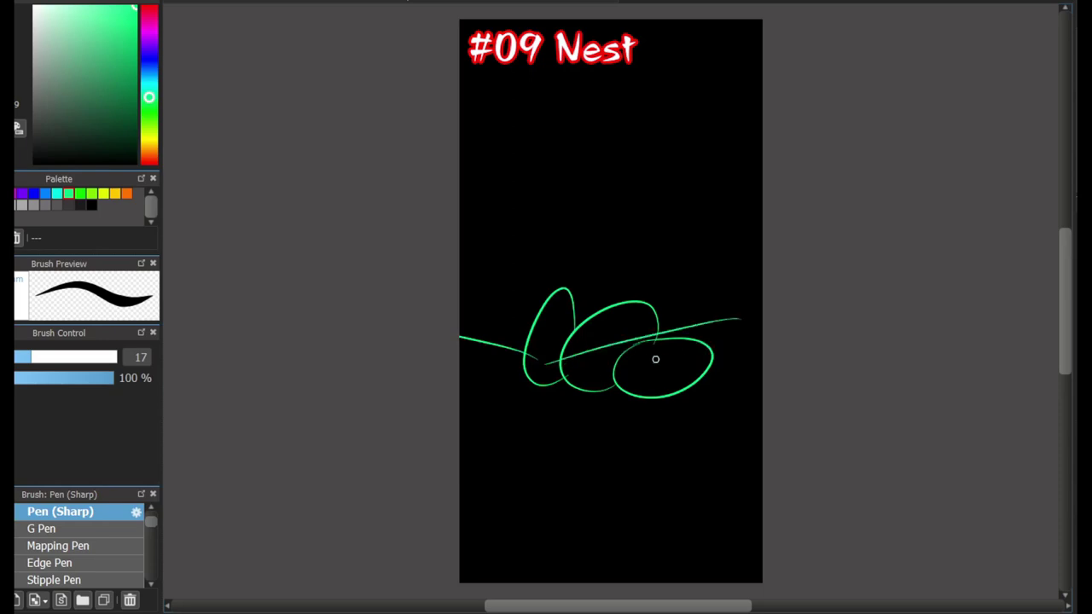
Sketch curved nest strands crossing around the three egg ovals and a small angular emblem on the middle egg
key("ctrl+z")
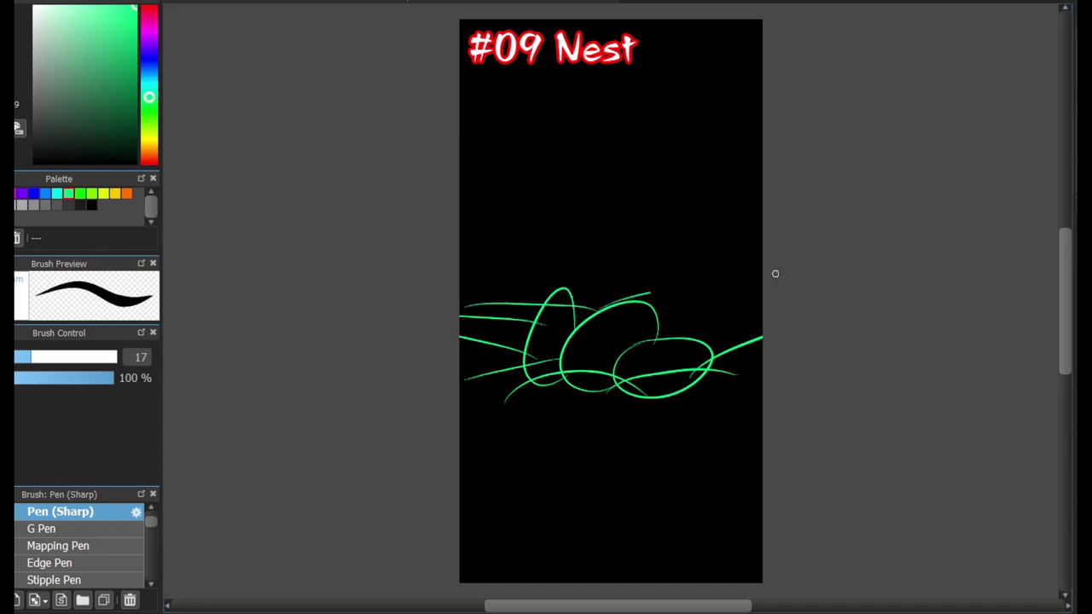
key("ctrl+z")
left_click_drag(655, 335, 805, 328)
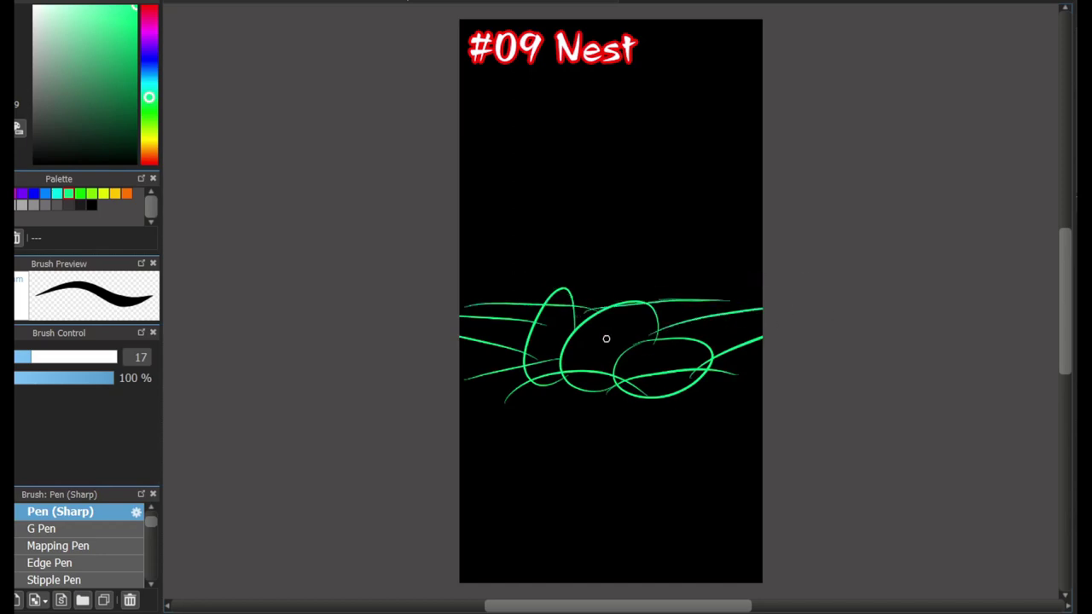
scroll(606, 339, "up", 3)
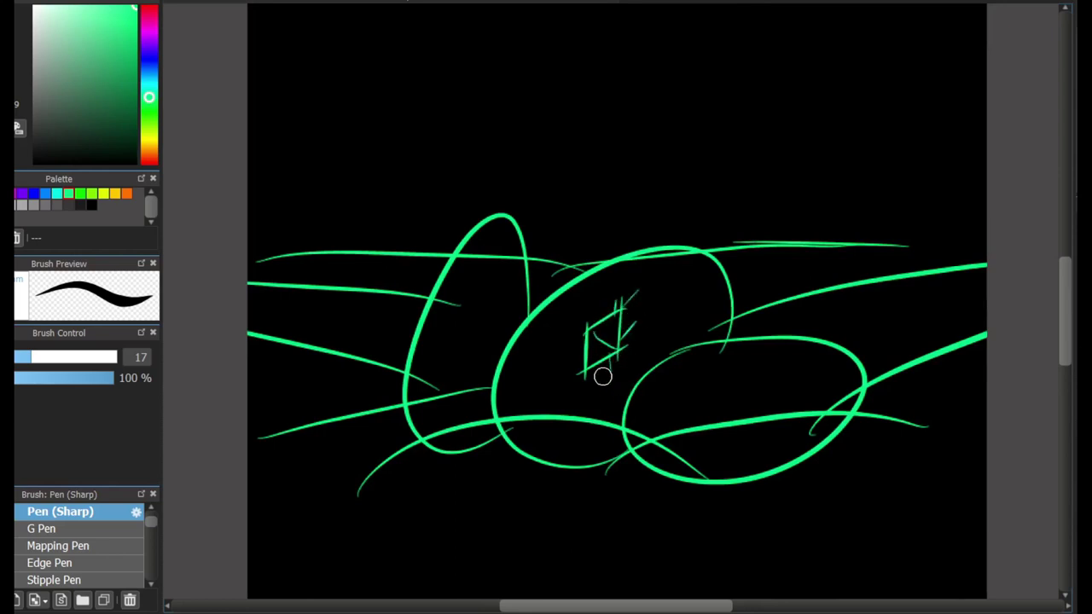
scroll(603, 377, "down", 3)
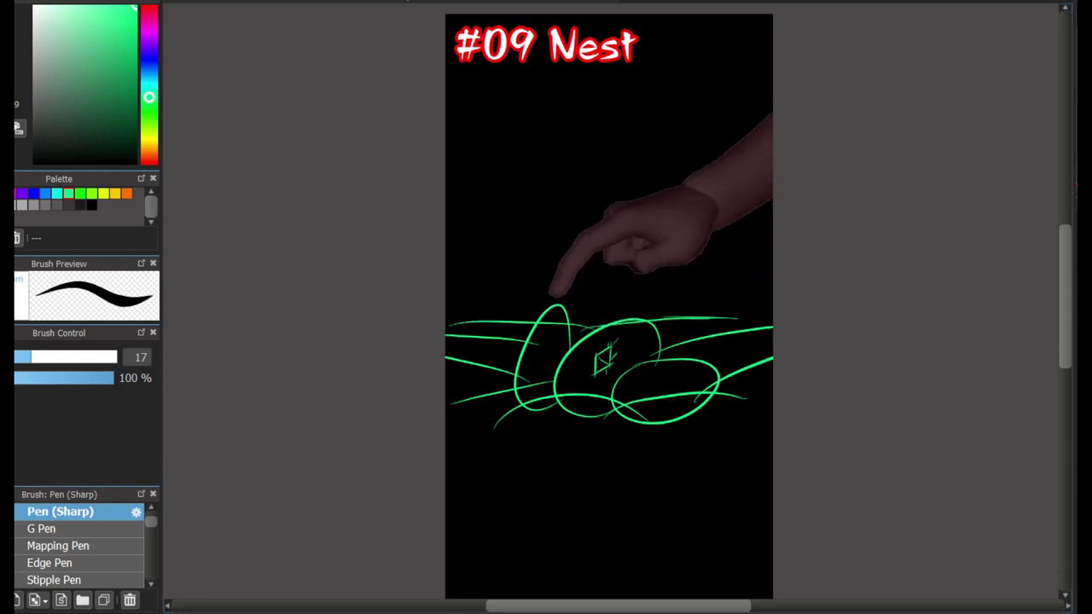
scroll(506, 358, "up", 1)
scroll(739, 268, "down", 1)
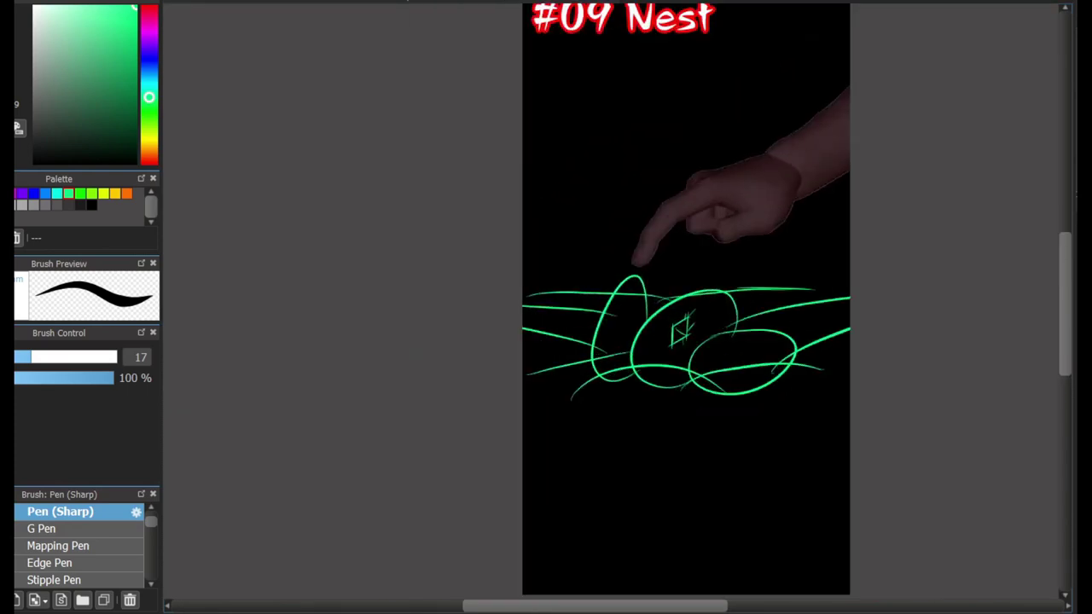
scroll(768, 319, "up", 1)
scroll(588, 308, "down", 2)
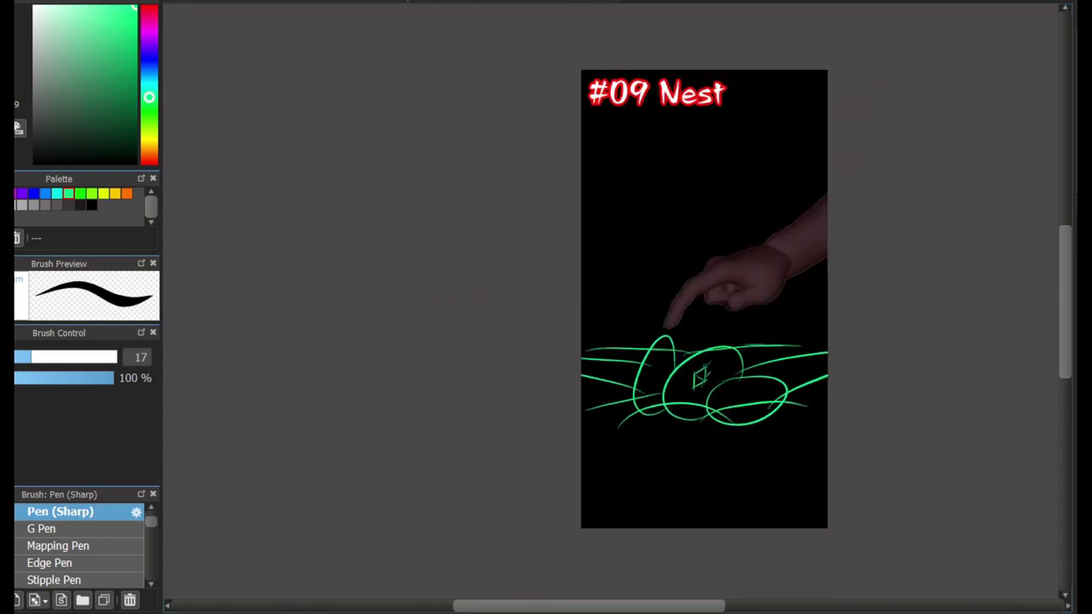
scroll(765, 437, "up", 3)
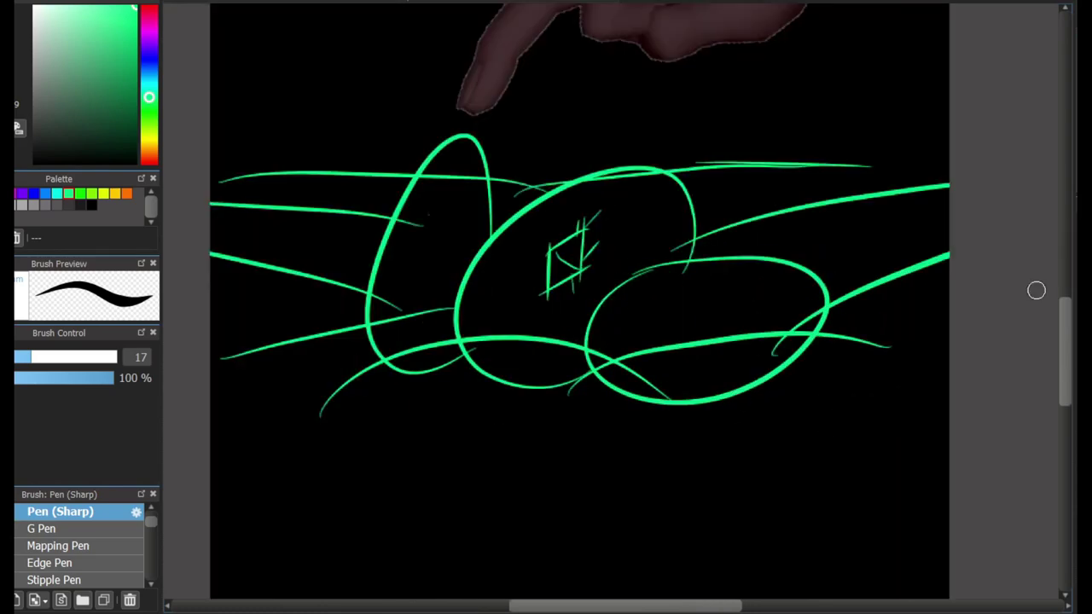
Draw a dividing line across the canvas beneath the nest and sketch a rectangular label frame below it
scroll(736, 338, "down", 3)
scroll(474, 428, "down", 2)
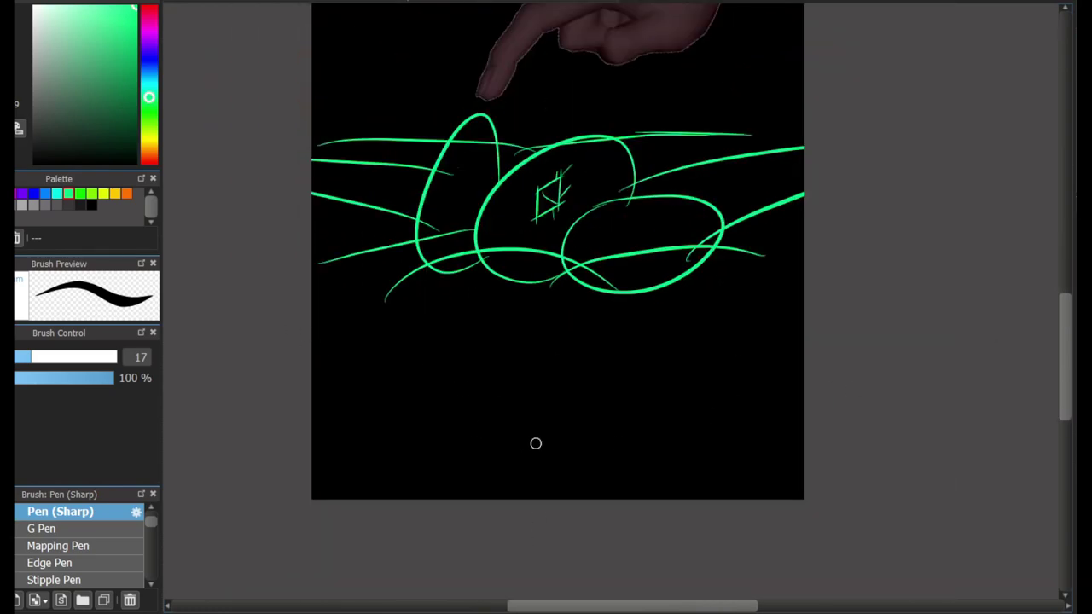
left_click_drag(547, 474, 856, 383)
key("ctrl+z")
left_click_drag(307, 296, 810, 290)
left_click_drag(380, 434, 379, 482)
left_click_drag(384, 337, 719, 329)
mouse_move(716, 332)
left_mouse_down()
mouse_move(697, 475)
mouse_move(721, 490)
left_mouse_up()
left_click_drag(380, 487, 758, 501)
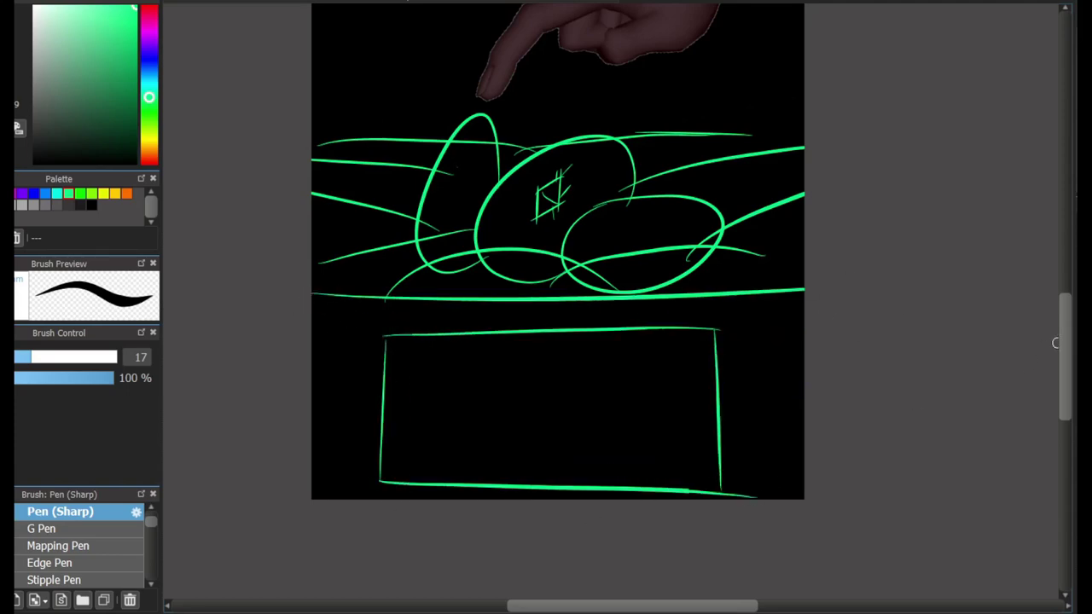
Handwrite "SCP-33-3" inside the rectangular label frame
scroll(814, 387, "up", 5)
scroll(814, 387, "down", 5)
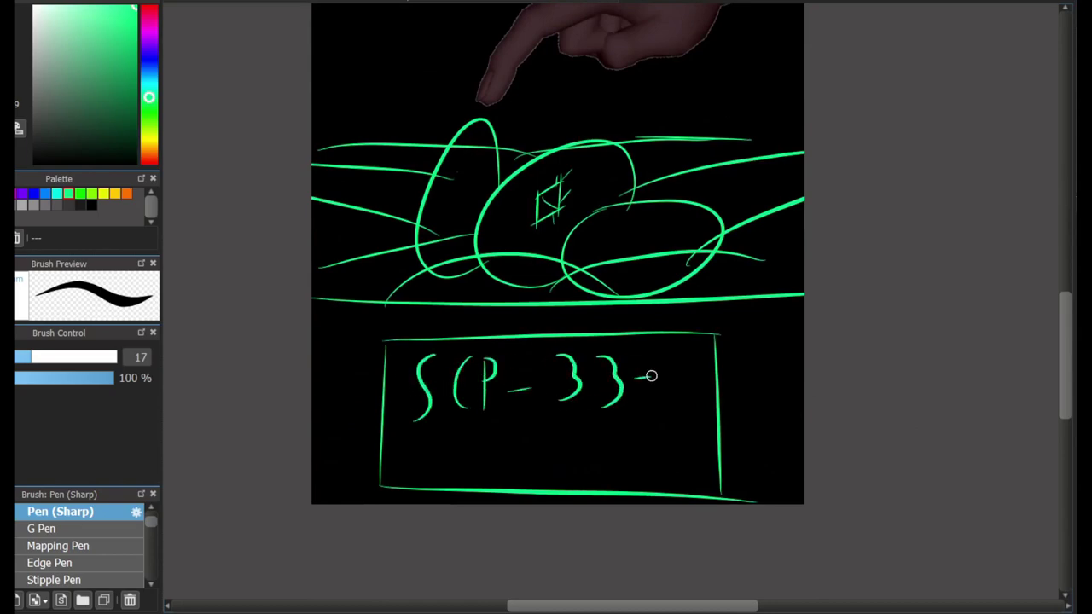
scroll(673, 392, "up", 8)
scroll(641, 264, "down", 3)
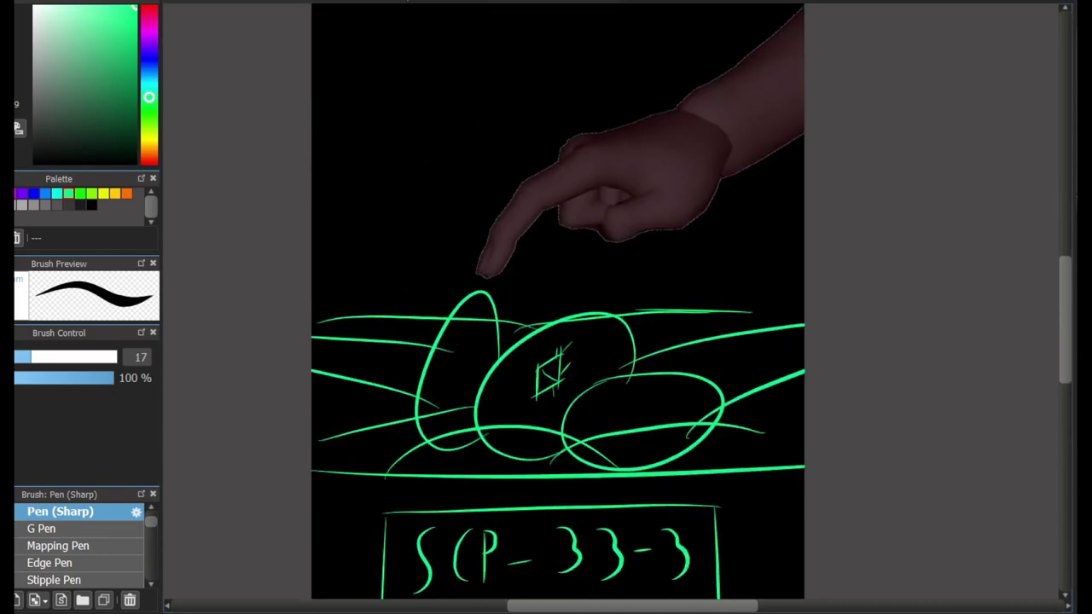
Draw a shallow arc across the canvas just above the eggs and sketch a buttoned sleeve cuff around the hand's wrist
scroll(294, 372, "up", 3)
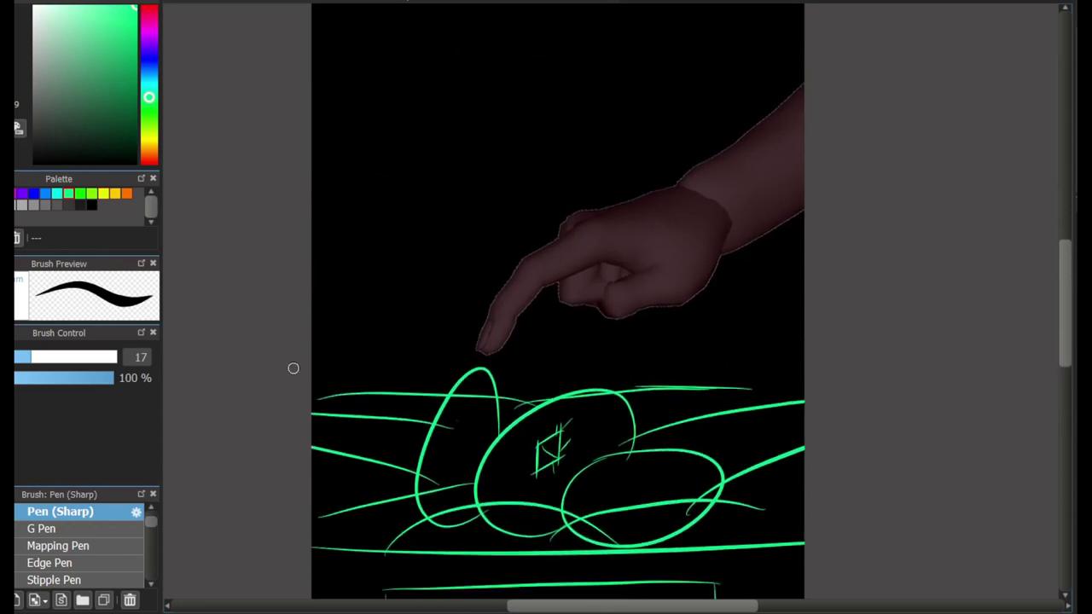
mouse_move(294, 375)
left_mouse_down()
mouse_move(501, 359)
mouse_move(876, 385)
left_mouse_up()
scroll(803, 319, "down", 3)
scroll(803, 319, "up", 6)
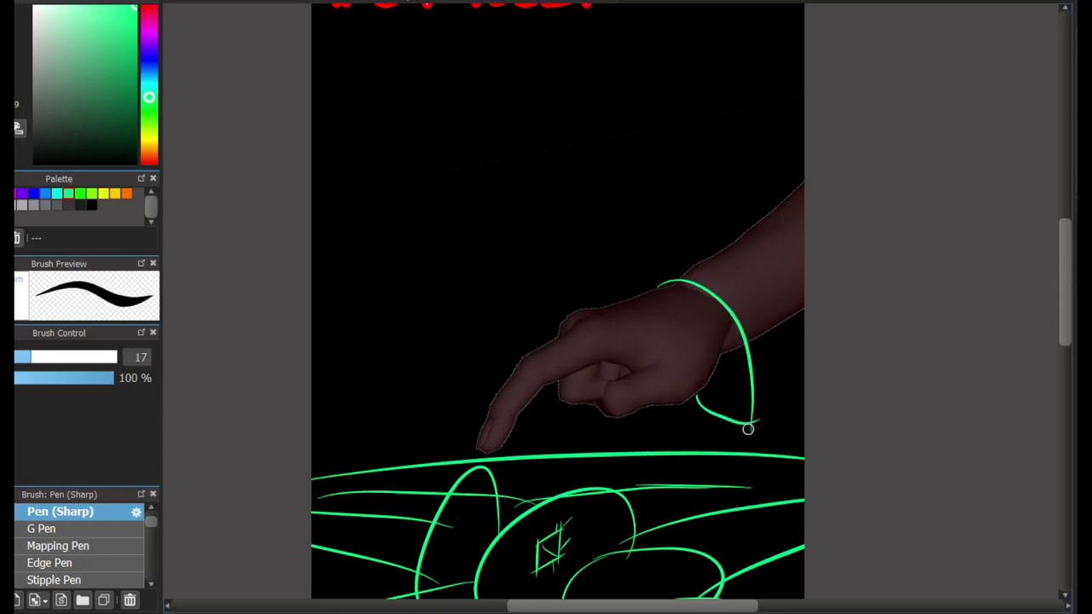
scroll(488, 382, "up", 2)
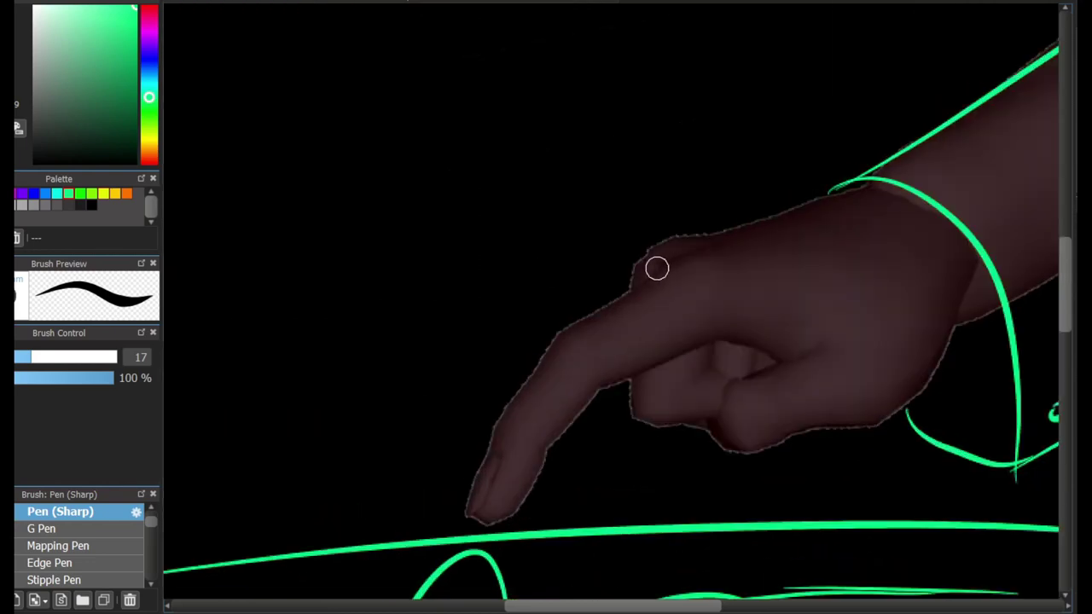
Outline the pointing index finger over the hand reference as angular segments, with a small corner at the knuckle
mouse_move(656, 265)
left_mouse_down()
mouse_move(673, 254)
mouse_move(623, 286)
left_mouse_up()
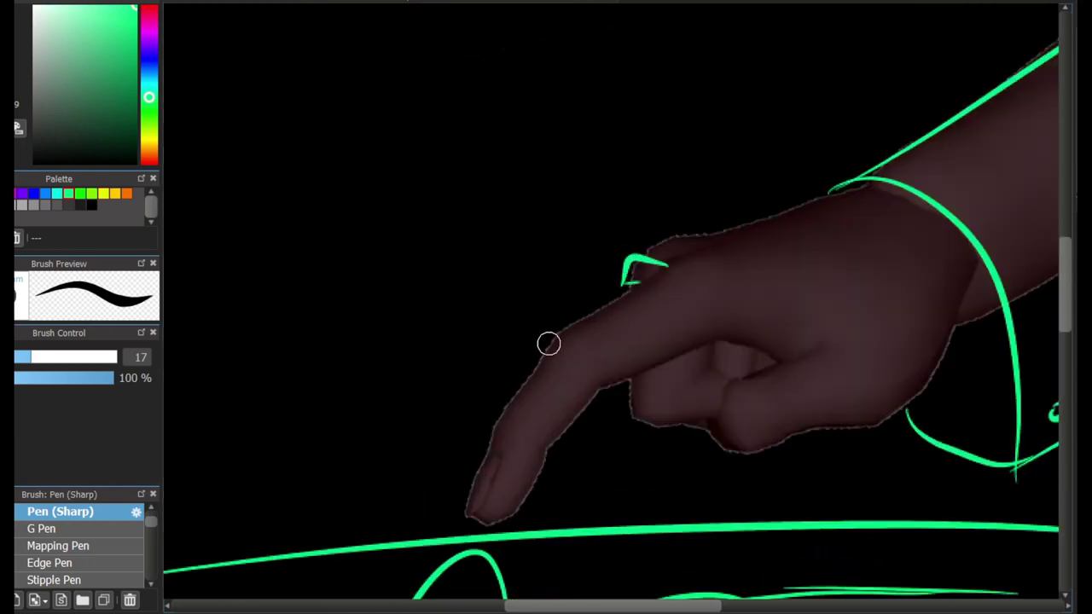
mouse_move(512, 372)
left_mouse_down()
mouse_move(550, 445)
mouse_move(510, 526)
mouse_move(468, 539)
left_mouse_up()
left_click_drag(468, 538, 504, 384)
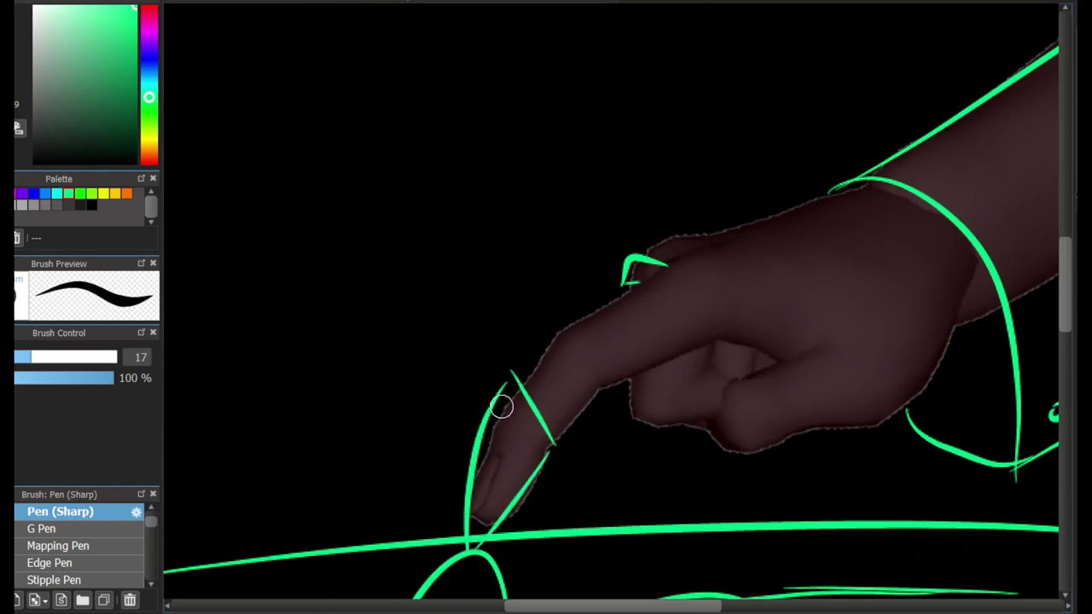
left_click_drag(553, 438, 620, 382)
mouse_move(527, 386)
left_mouse_down()
mouse_move(572, 306)
mouse_move(620, 386)
left_mouse_up()
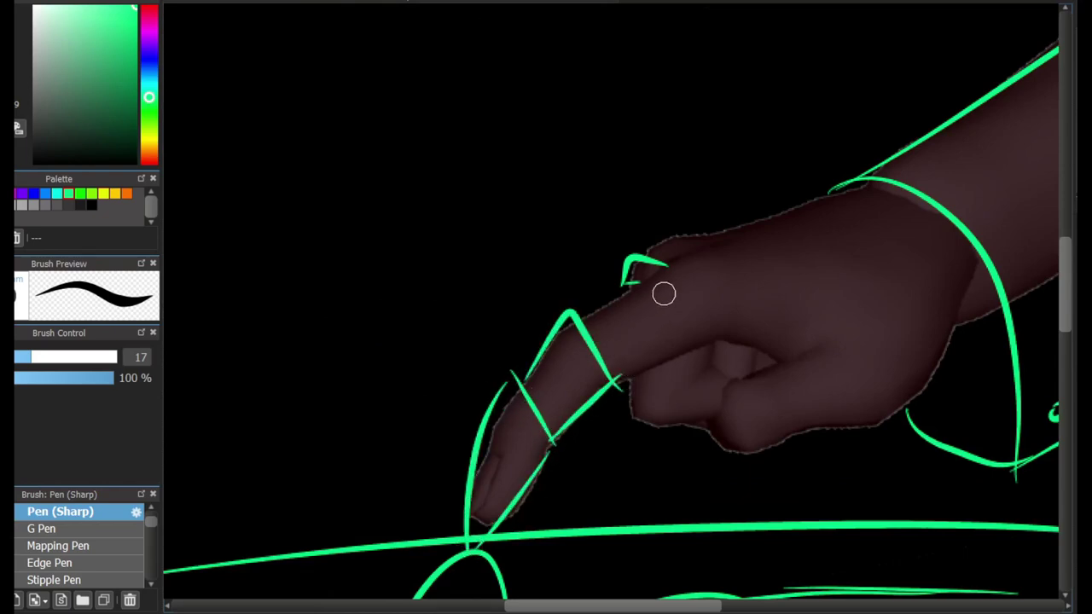
Sketch the contours over the back of the hand from the knuckle to the sleeve cuff, redoing misplaced strokes
mouse_move(670, 260)
left_mouse_down()
mouse_move(888, 268)
mouse_move(896, 283)
left_mouse_up()
key("ctrl+z")
key("ctrl+z")
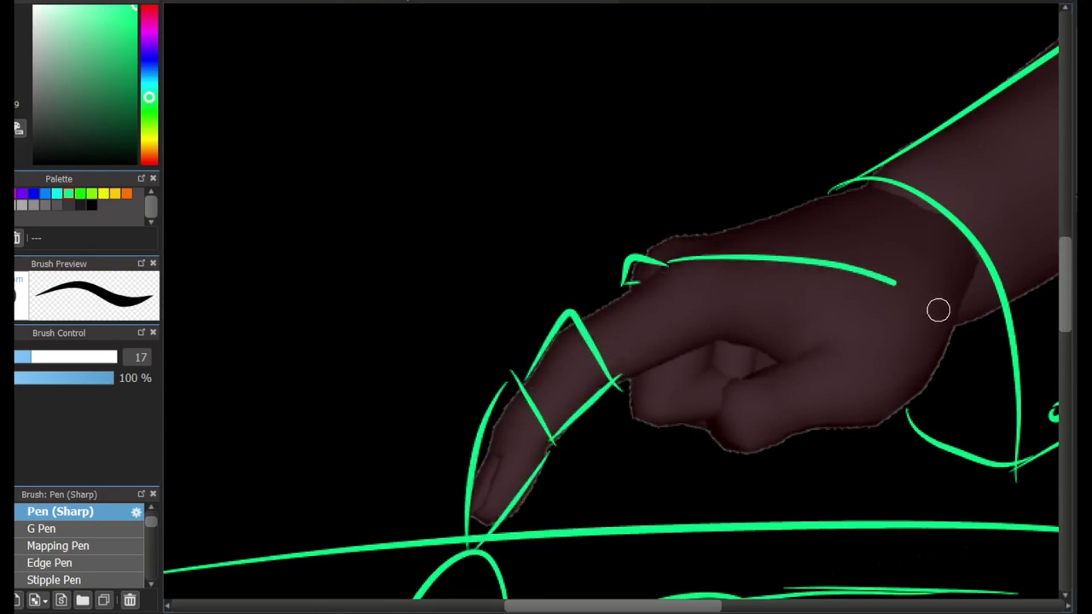
mouse_move(631, 253)
left_mouse_down()
mouse_move(870, 185)
mouse_move(860, 183)
left_mouse_up()
key("ctrl+z")
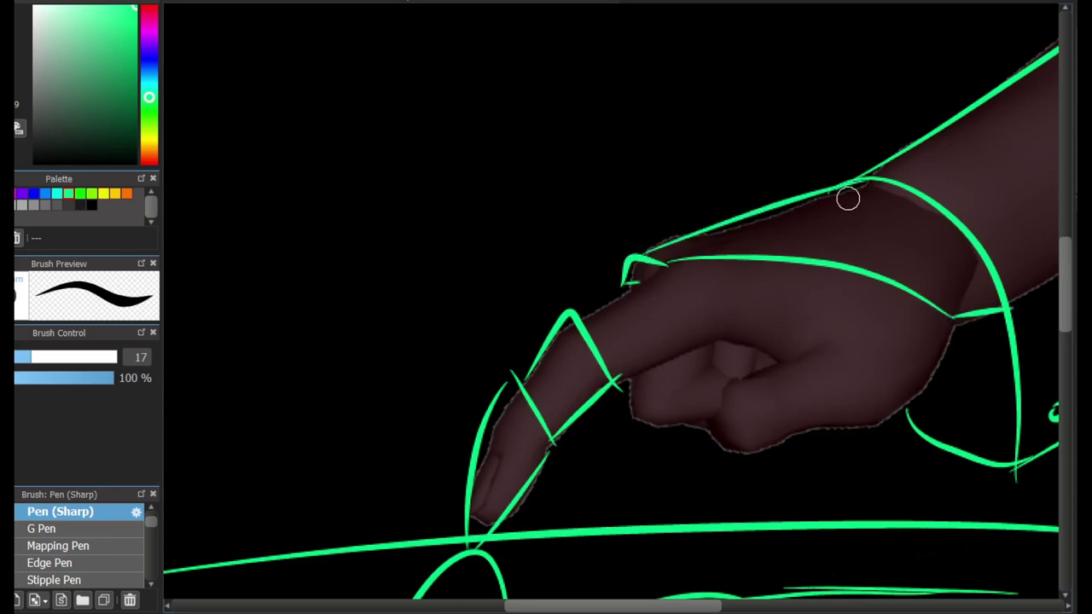
scroll(632, 288, "down", 5)
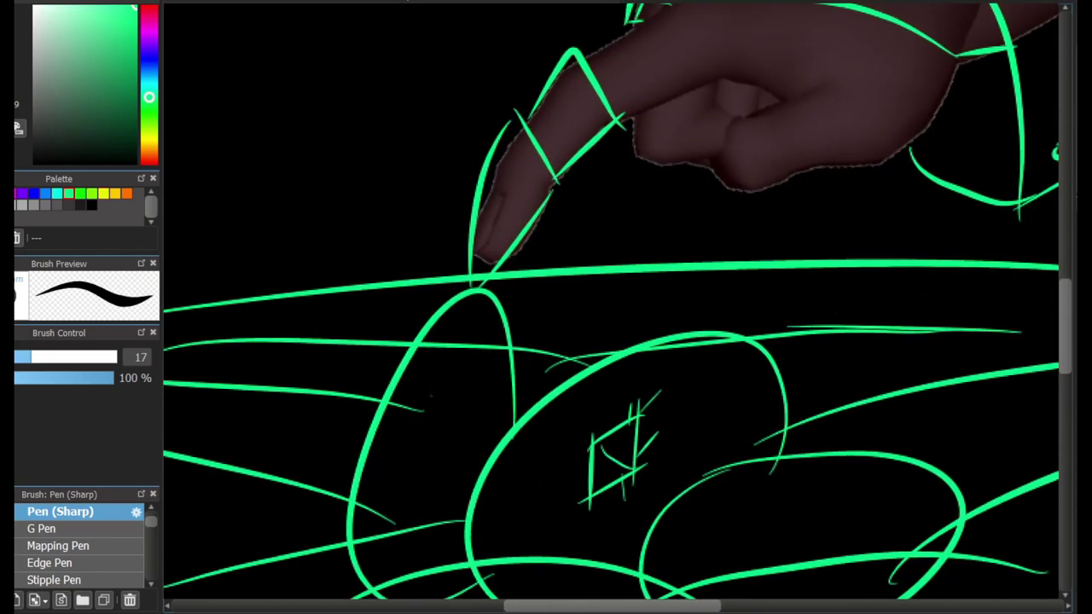
scroll(693, 320, "up", 1)
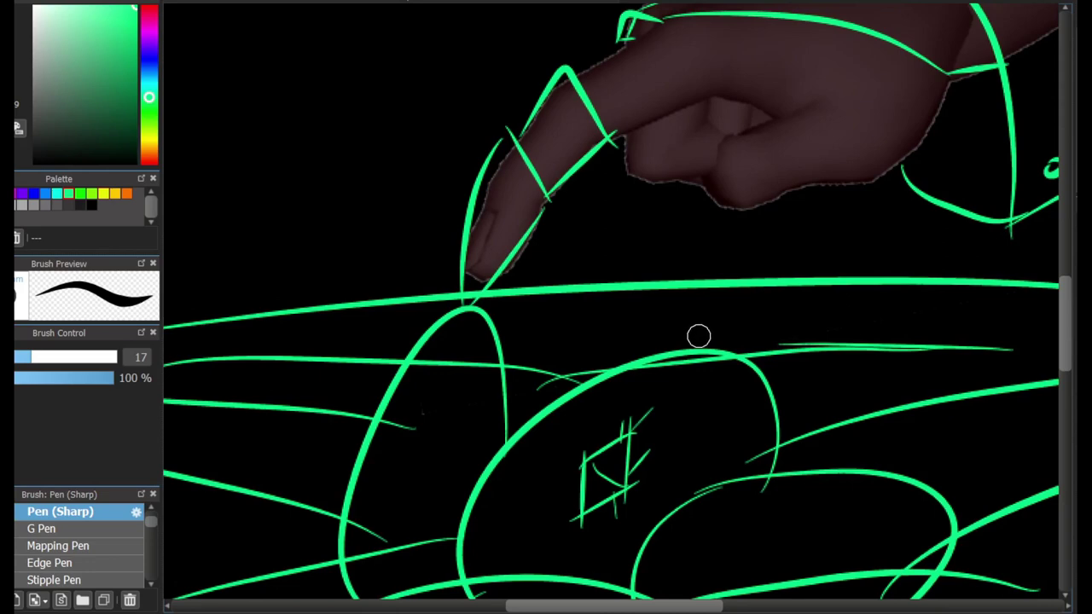
scroll(698, 336, "down", 3)
scroll(768, 256, "up", 3)
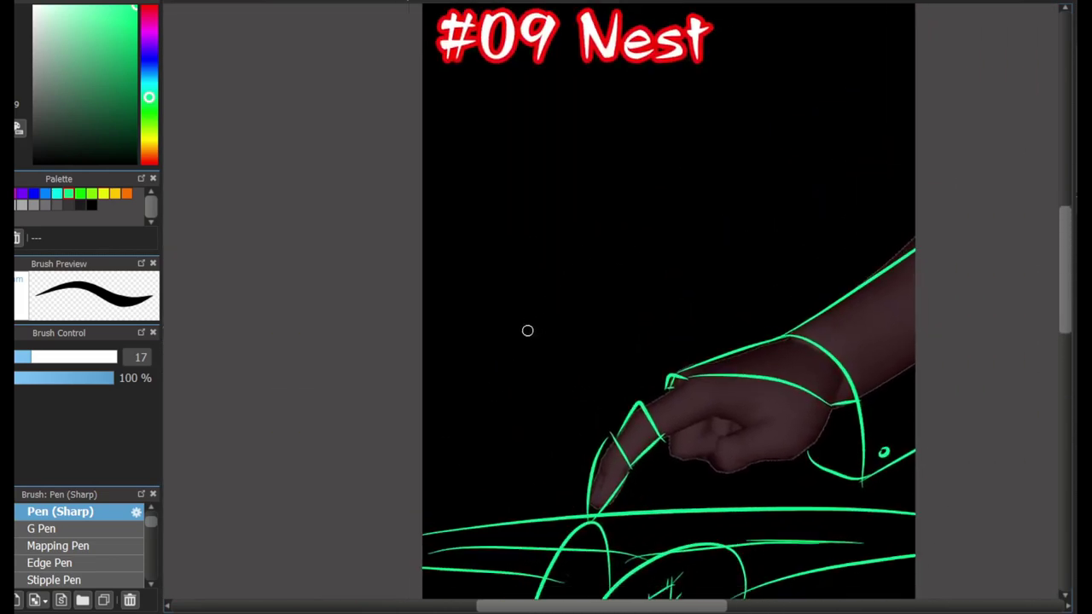
left_click_drag(563, 416, 767, 222)
left_click_drag(504, 317, 695, 104)
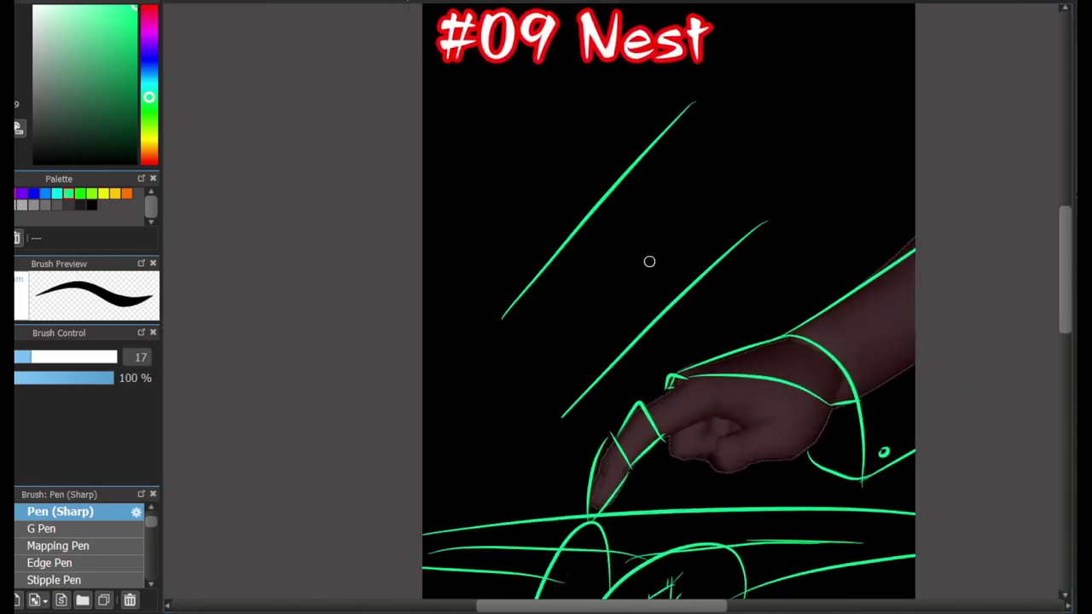
key("ctrl+z")
key("ctrl+z")
Draw two diverging diagonal guides above the hand and bound the area with horizontal lines below the title and across the hand
left_click_drag(547, 422, 844, 145)
left_click_drag(469, 320, 611, 111)
left_click_drag(423, 83, 916, 91)
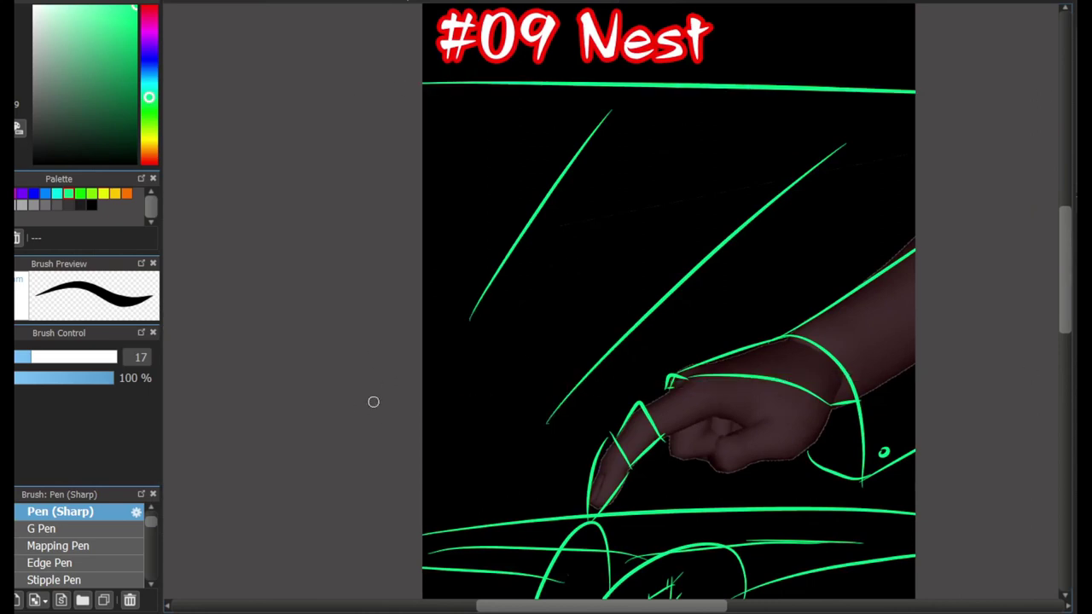
left_click_drag(373, 402, 946, 382)
Sketch a large tilted almond-shaped eye with a slit pupil across the diagonal guides above the hand
left_click_drag(461, 136, 673, 276)
mouse_move(467, 145)
left_mouse_down()
mouse_move(650, 291)
mouse_move(676, 286)
left_mouse_up()
left_click_drag(601, 169, 517, 273)
key("ctrl+z")
left_click_drag(593, 177, 696, 323)
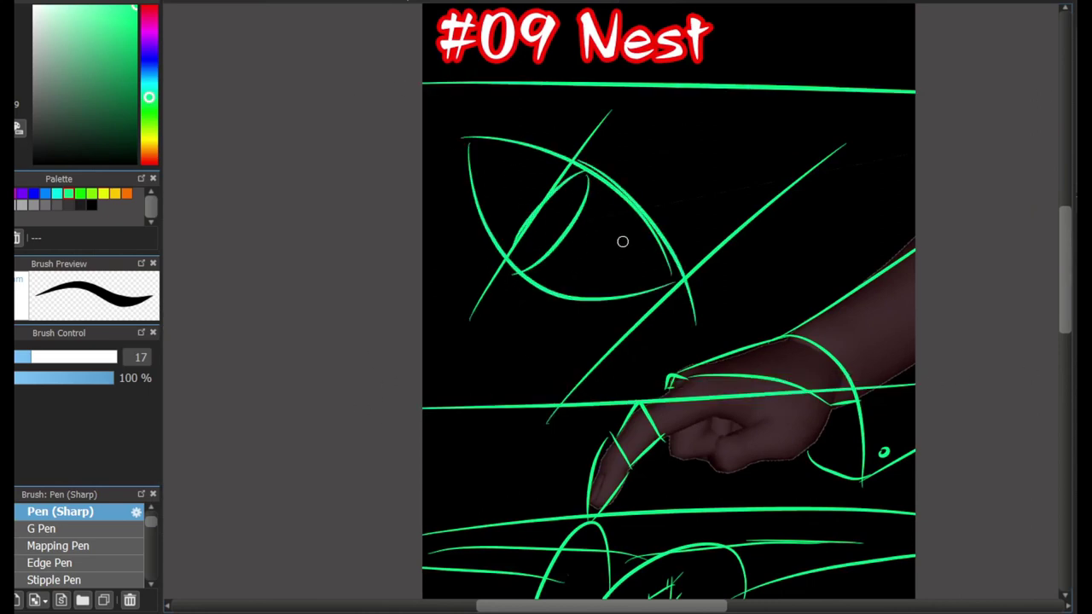
key("ctrl+z")
Sketch the eyelid ridge around the eye's upper edge, redrawing its long outer stroke as a straighter slope
left_click_drag(695, 256, 674, 243)
left_click_drag(486, 138, 511, 115)
left_click_drag(565, 116, 693, 239)
key("ctrl+z")
left_click_drag(539, 105, 723, 268)
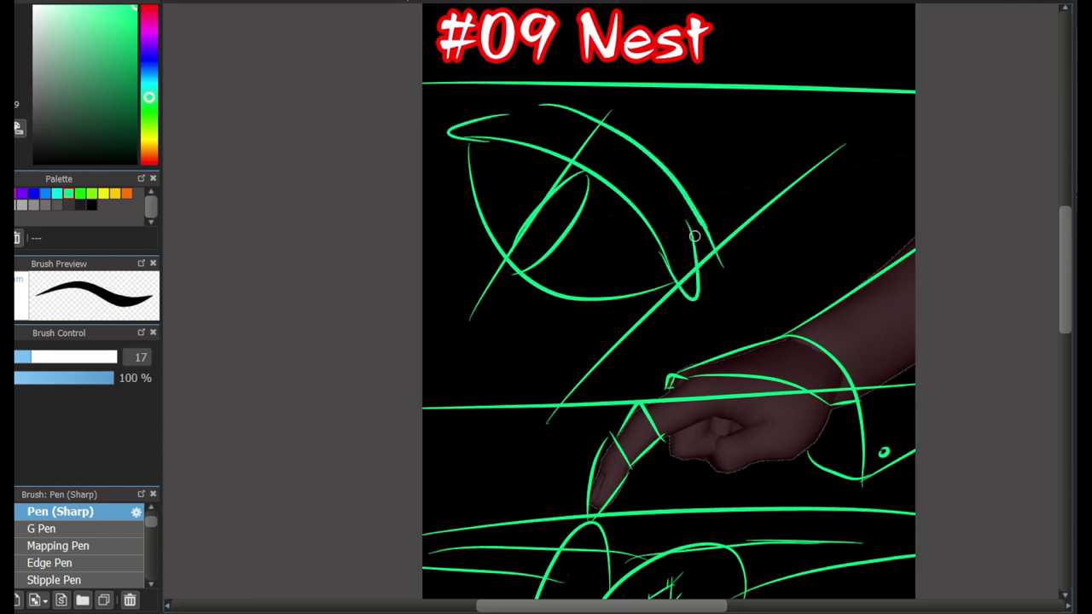
key("ctrl+z")
left_click_drag(580, 117, 714, 243)
Sketch a sloping mouth line with rounded bumps below the eye and a long head curve running down to the wrist
left_click_drag(420, 302, 613, 428)
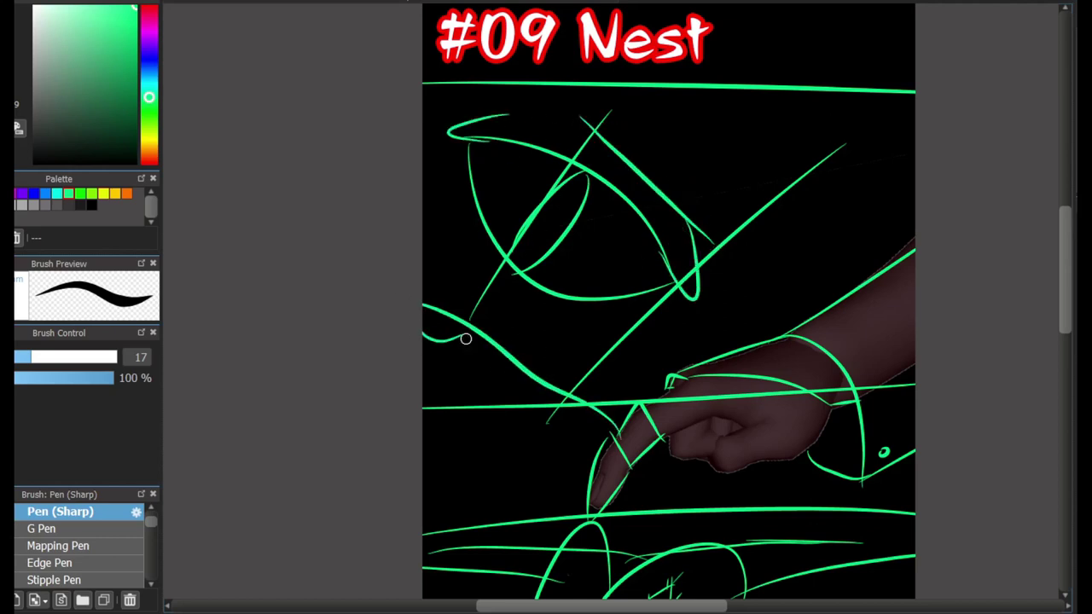
left_click_drag(679, 90, 816, 331)
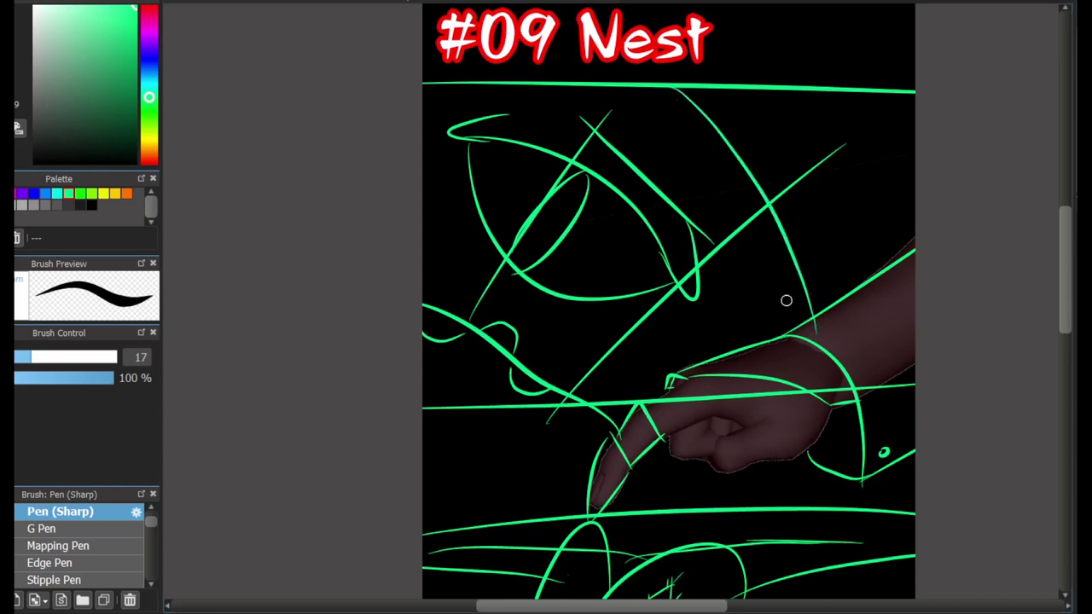
scroll(1056, 248, "down", 4)
scroll(1055, 248, "up", 4)
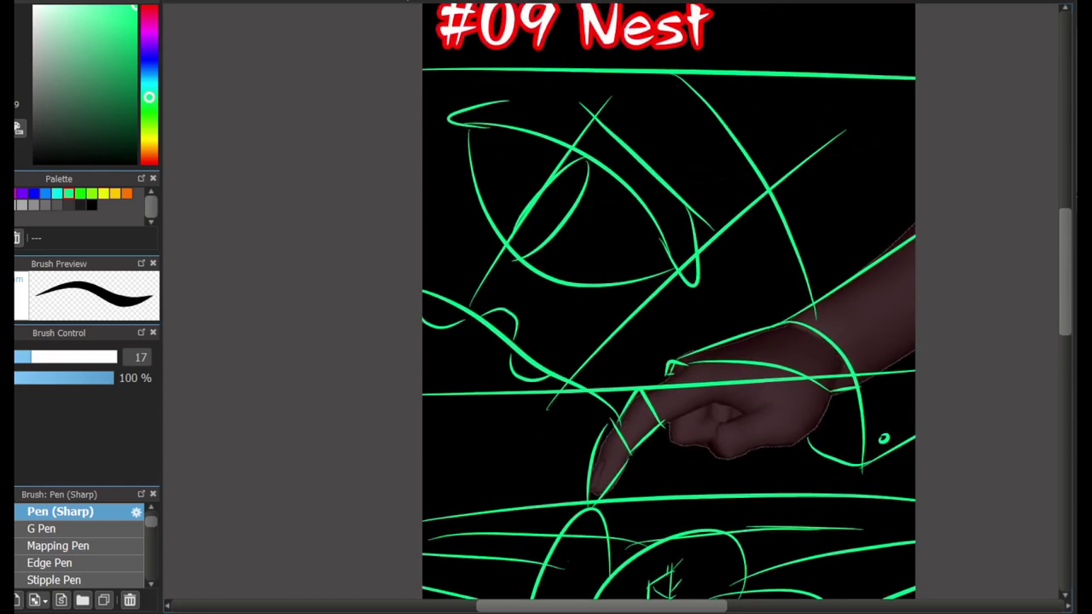
scroll(669, 302, "up", 1)
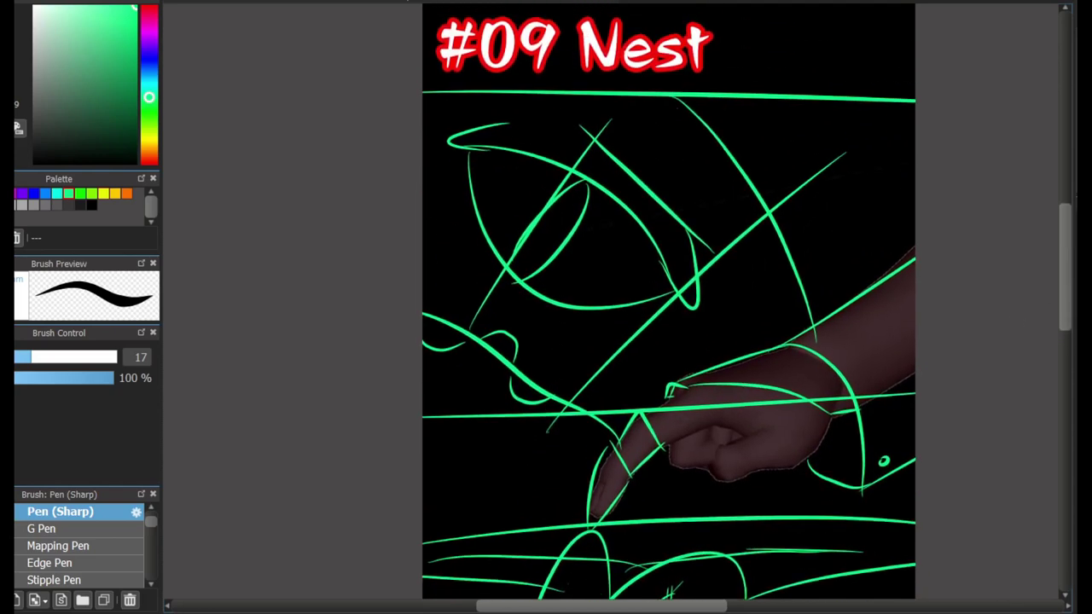
Add more curved strands at the left side of the nest beside the tall egg
scroll(538, 395, "down", 6)
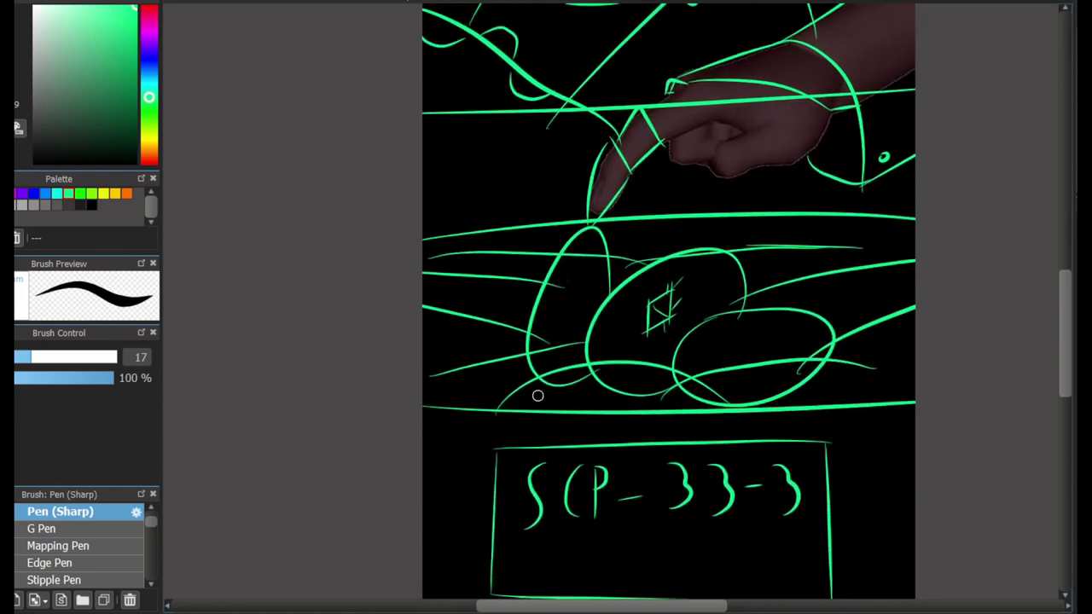
scroll(537, 395, "up", 2)
key("ctrl+z")
left_click_drag(430, 329, 597, 422)
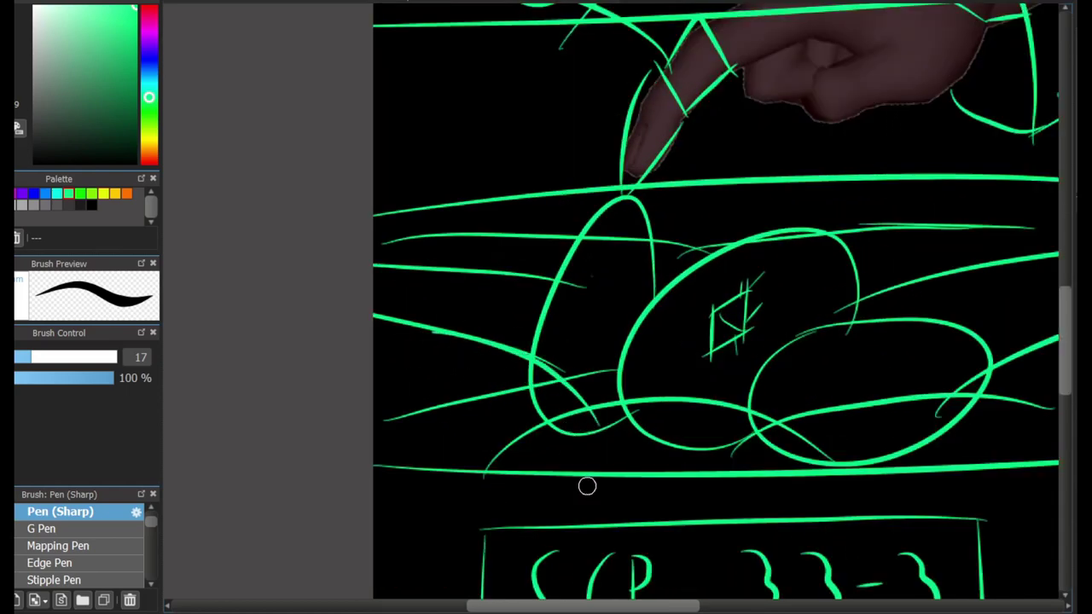
left_click_drag(551, 282, 373, 275)
Sketch pointed triangular teeth over the rounded bumps along the creature's sloping mouth line
scroll(531, 470, "right", 3)
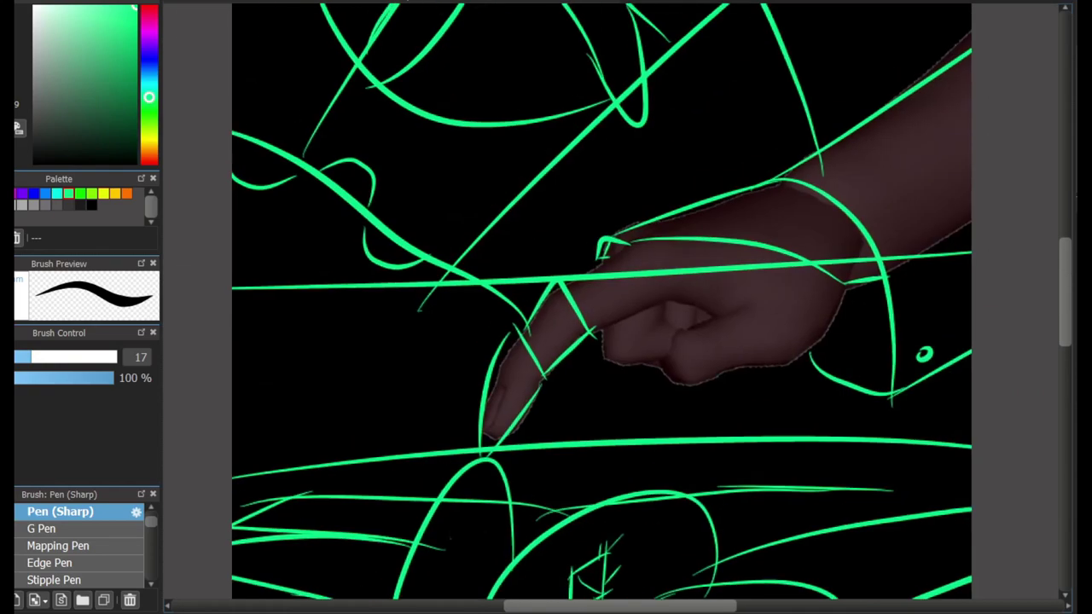
scroll(631, 307, "up", 5)
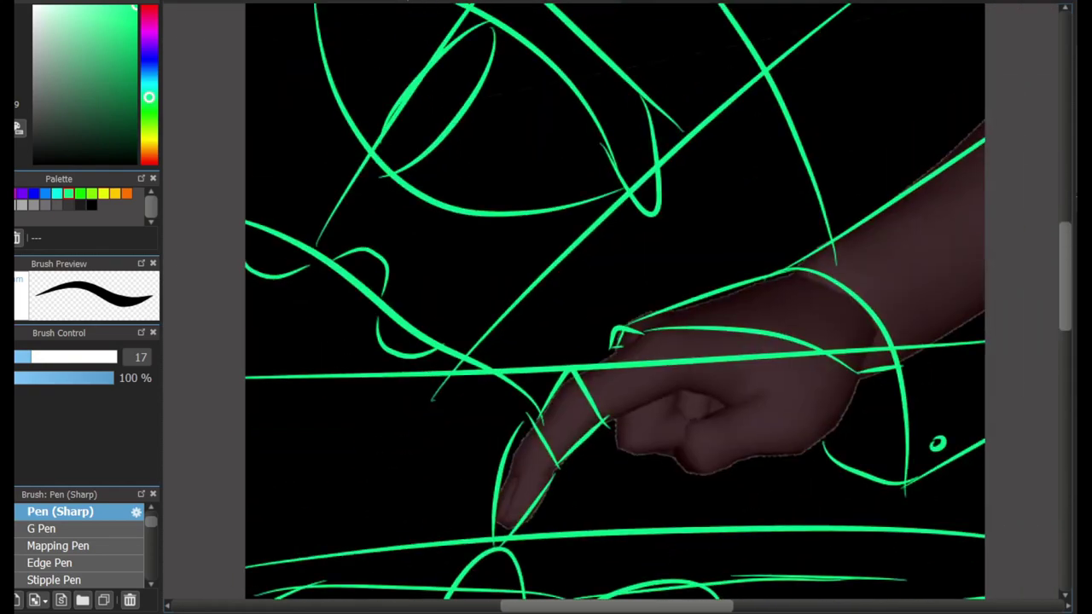
mouse_move(371, 205)
left_mouse_down()
mouse_move(327, 276)
mouse_move(246, 286)
left_mouse_up()
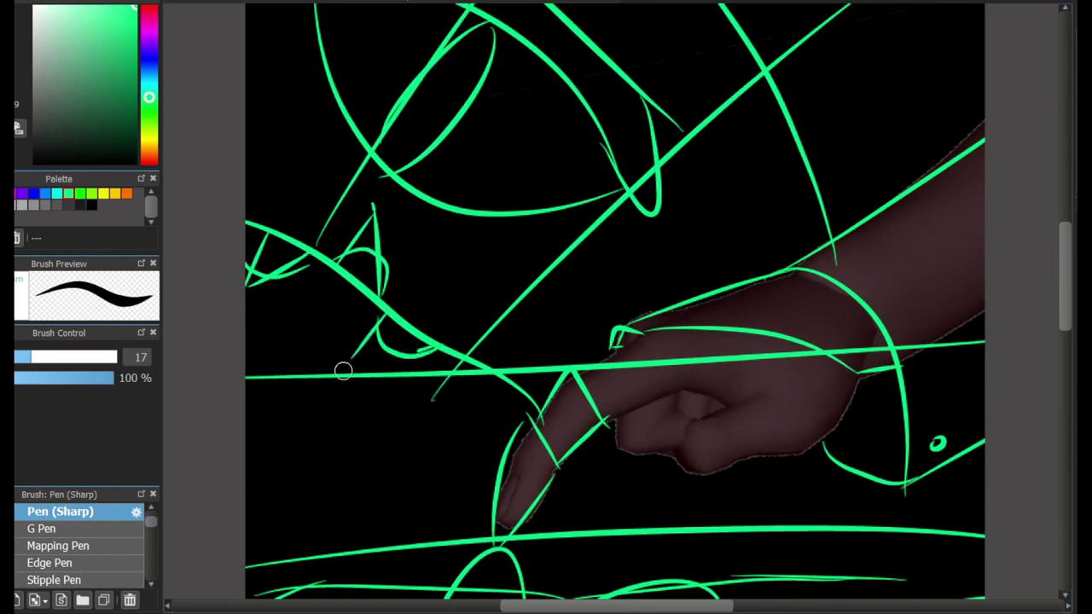
scroll(712, 276, "down", 2)
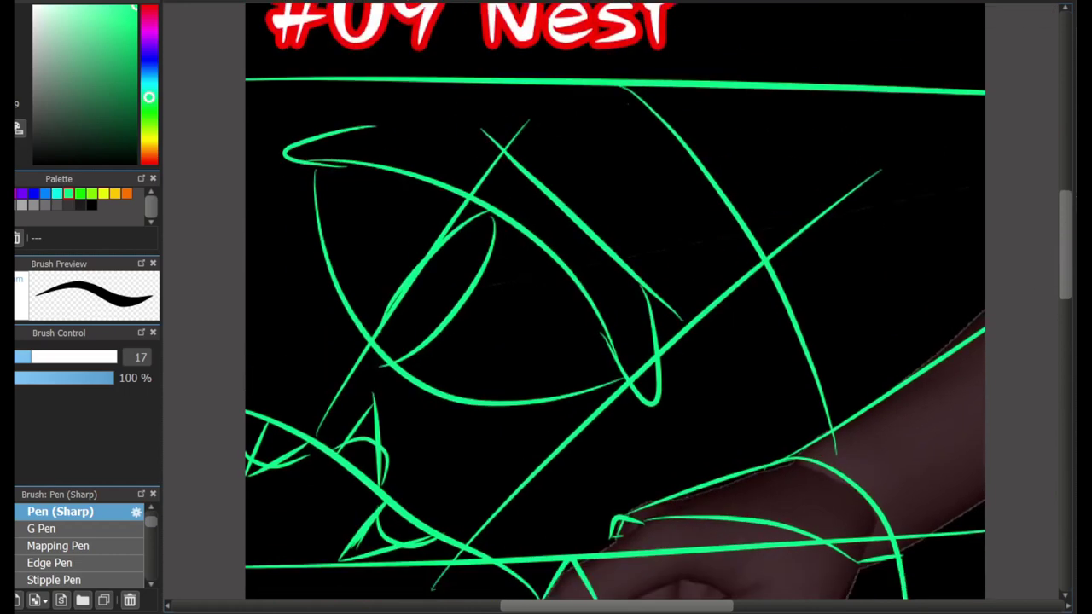
scroll(711, 276, "up", 2)
scroll(617, 226, "down", 3)
left_click_drag(512, 117, 880, 146)
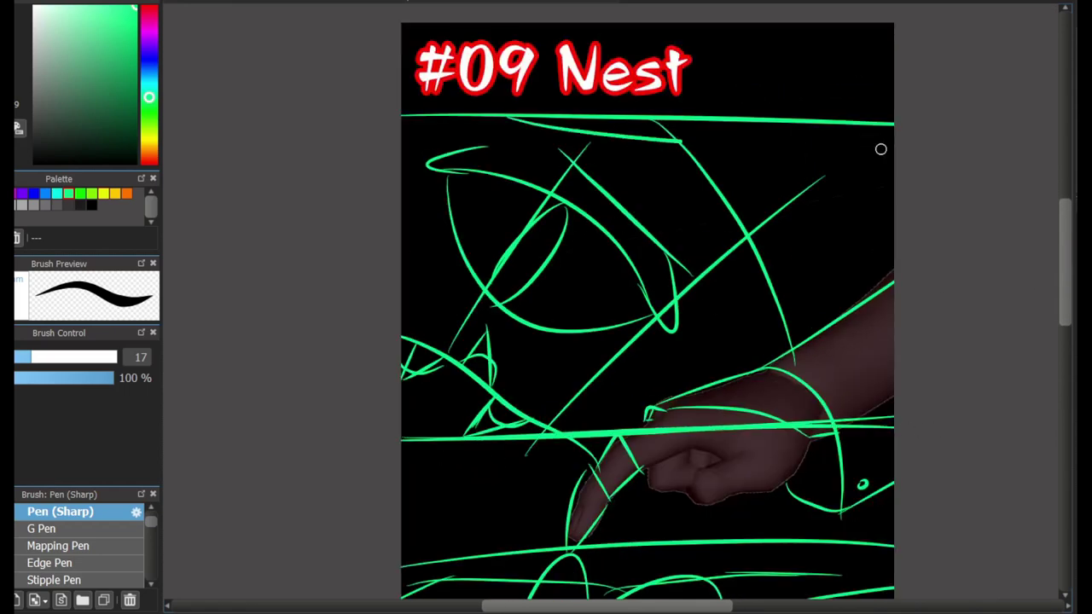
key("ctrl+z")
left_click_drag(524, 118, 892, 137)
key("ctrl+z")
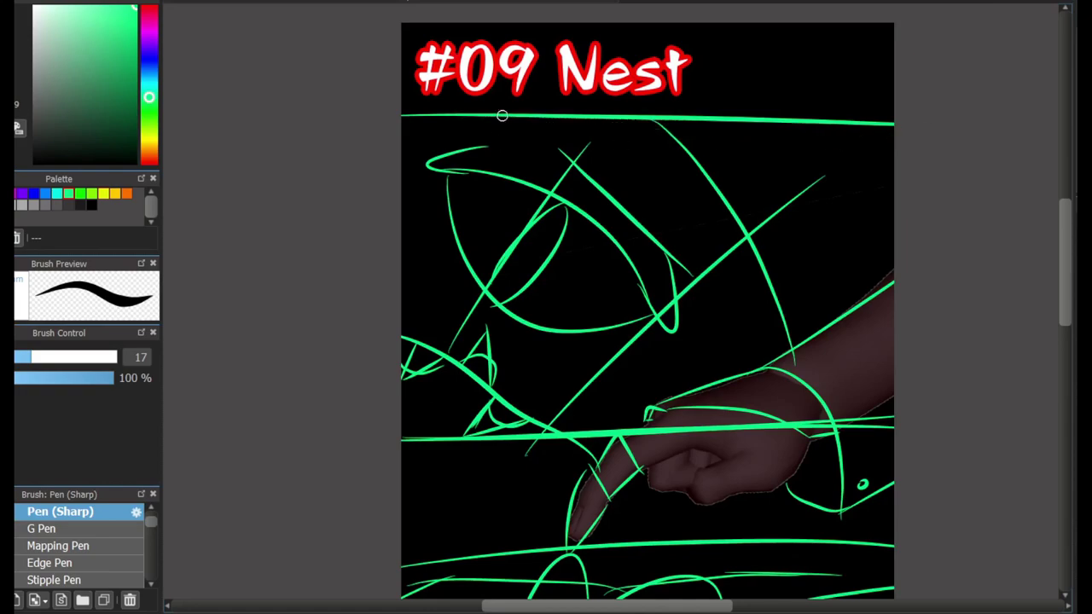
Dim the green composition sketch and switch the drawing colour to white
scroll(648, 307, "down", 5)
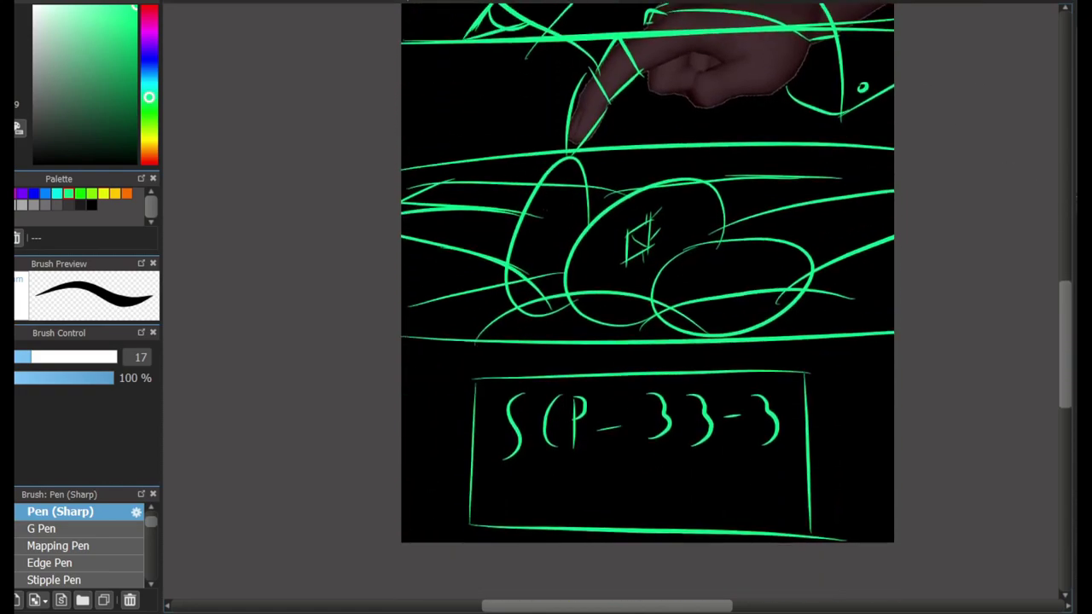
scroll(649, 307, "up", 4)
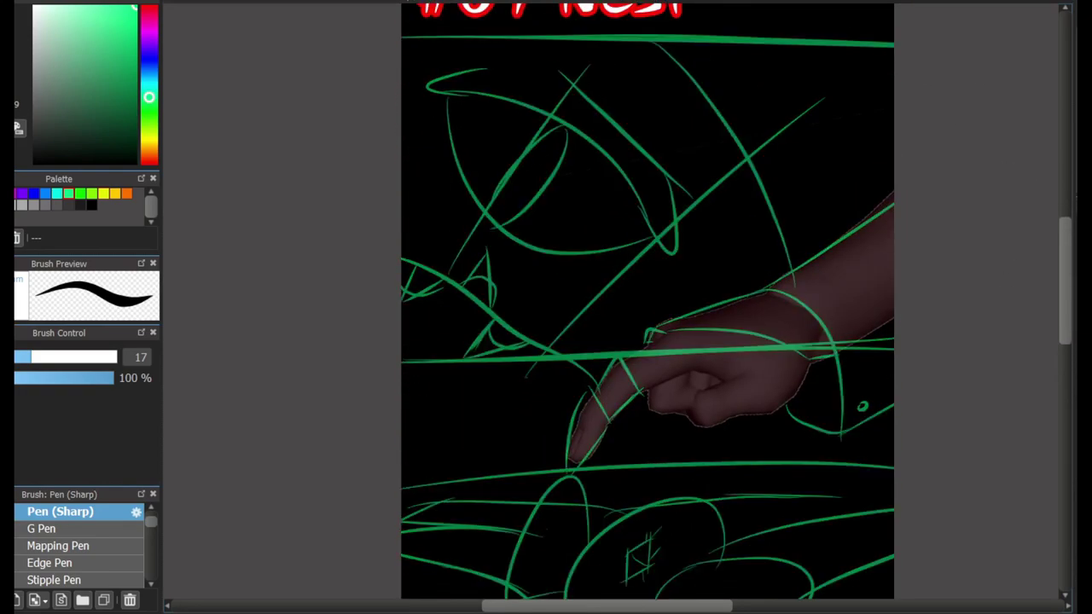
key("x")
scroll(1055, 259, "down", 3)
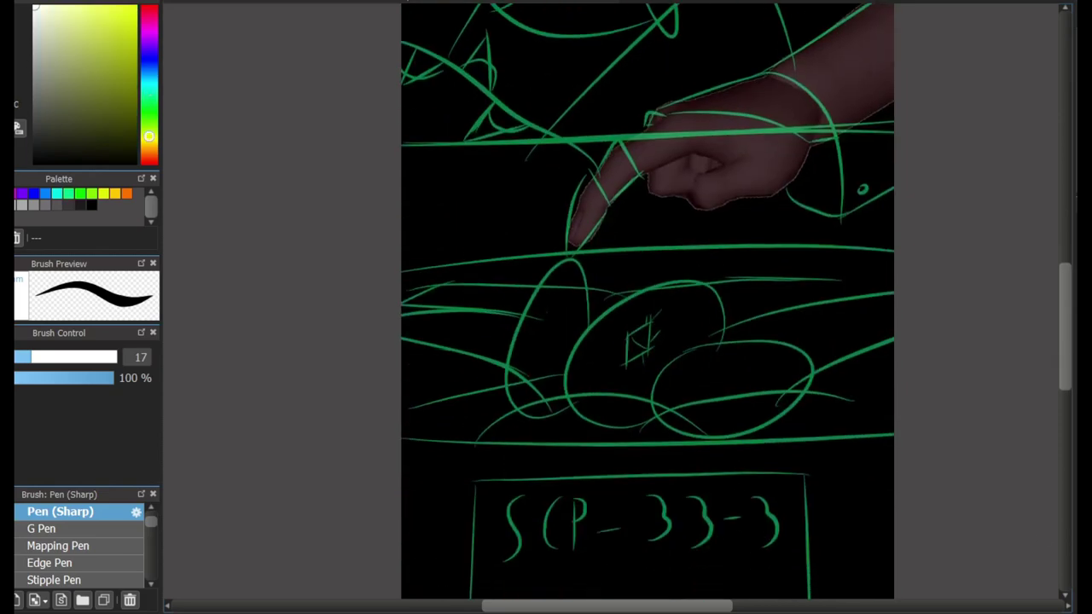
Ink the curved sleeve cuff around the wrist and the sleeve's lower edge in white, including the small round button
scroll(985, 305, "up", 3)
scroll(849, 345, "up", 4)
mouse_move(666, 156)
left_mouse_down()
mouse_move(836, 346)
mouse_move(797, 373)
left_mouse_up()
key("ctrl+z")
mouse_move(666, 156)
left_mouse_down()
mouse_move(817, 441)
mouse_move(749, 390)
mouse_move(797, 439)
left_mouse_up()
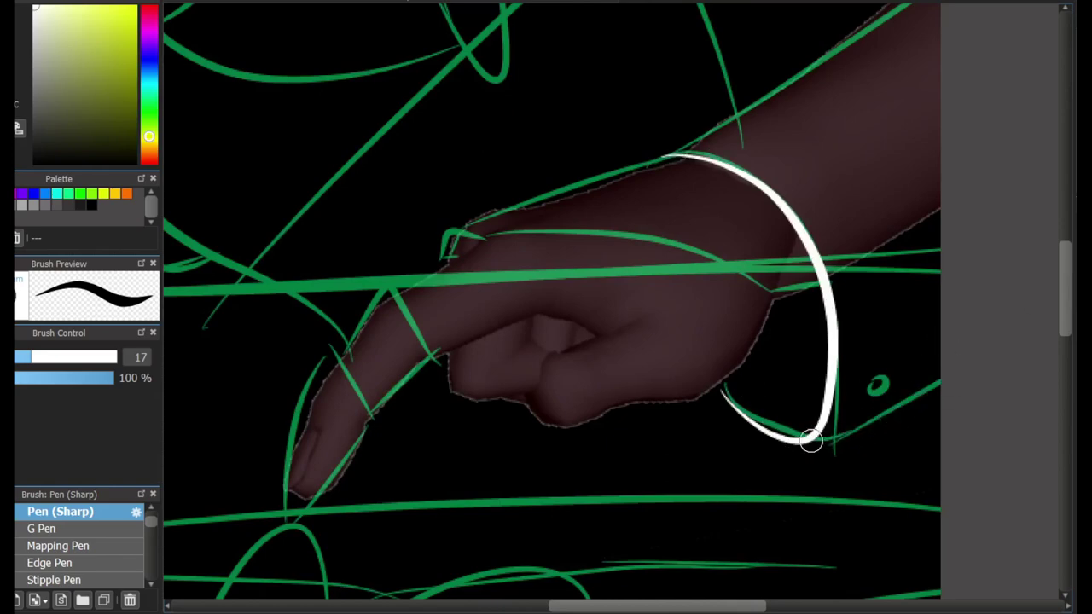
scroll(805, 435, "up", 2)
key("ctrl+z")
mouse_move(586, 435)
left_mouse_down()
mouse_move(897, 269)
mouse_move(933, 262)
left_mouse_up()
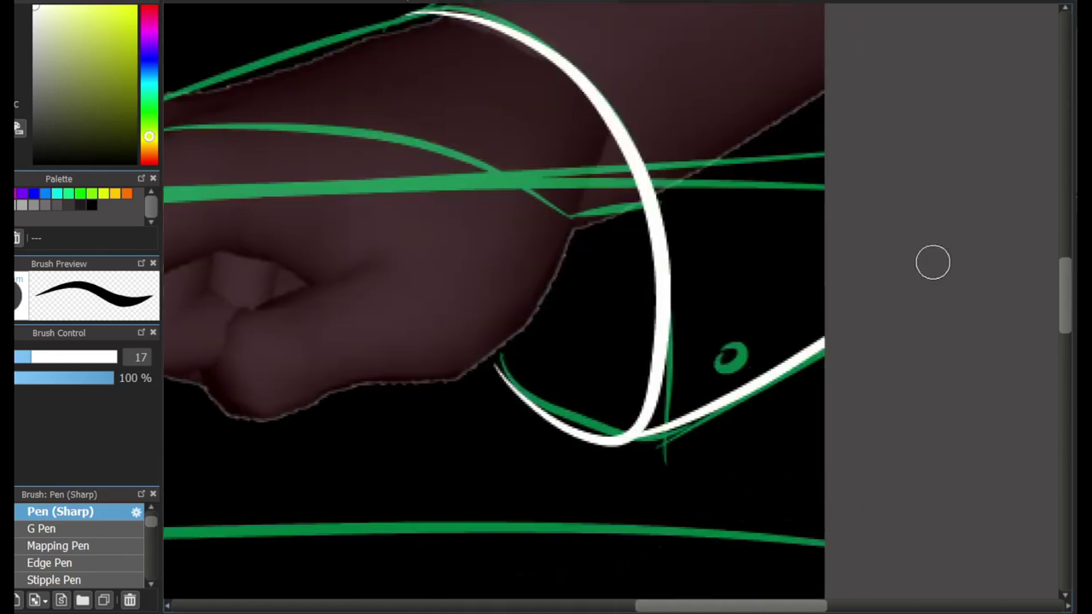
left_click_drag(744, 343, 727, 345)
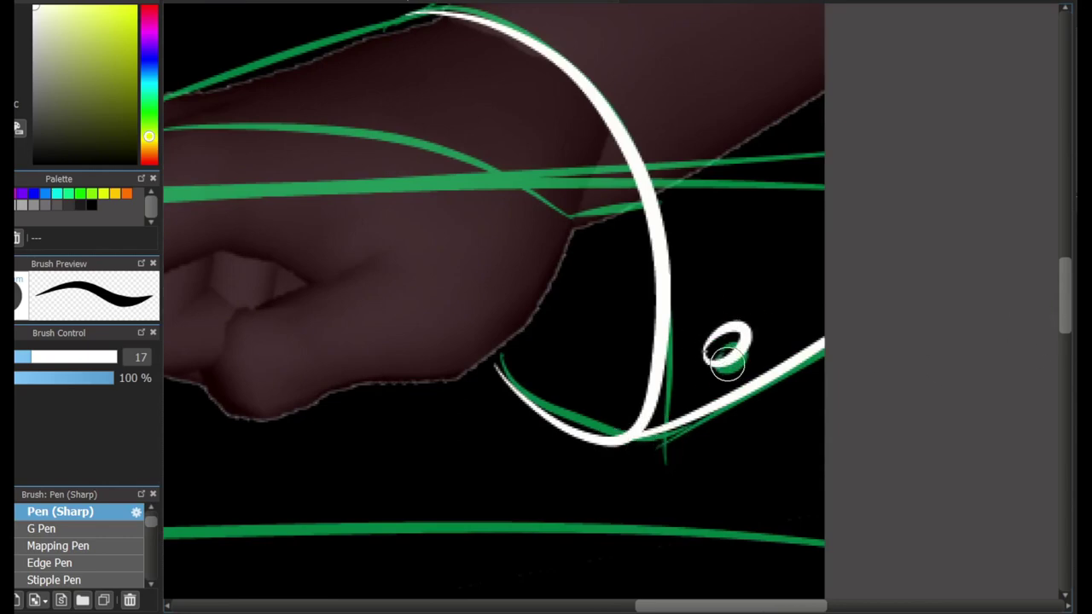
Ink the sleeve's upper edge as one long diagonal white line from the cuff to the canvas edge
scroll(558, 381, "up", 5)
left_click_drag(414, 375, 538, 303)
key("ctrl+z")
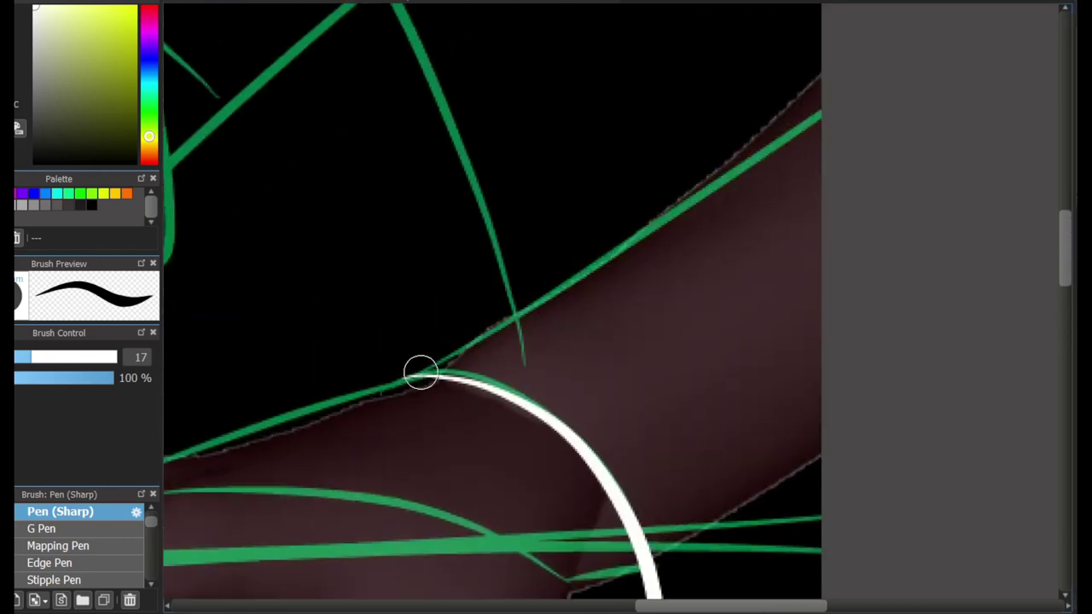
left_click_drag(419, 373, 819, 96)
key("ctrl+z")
left_click_drag(399, 385, 821, 83)
key("ctrl+z")
mouse_move(401, 388)
left_mouse_down()
mouse_move(820, 115)
mouse_move(442, 354)
mouse_move(819, 86)
left_mouse_up()
key("ctrl+z")
key("ctrl+z")
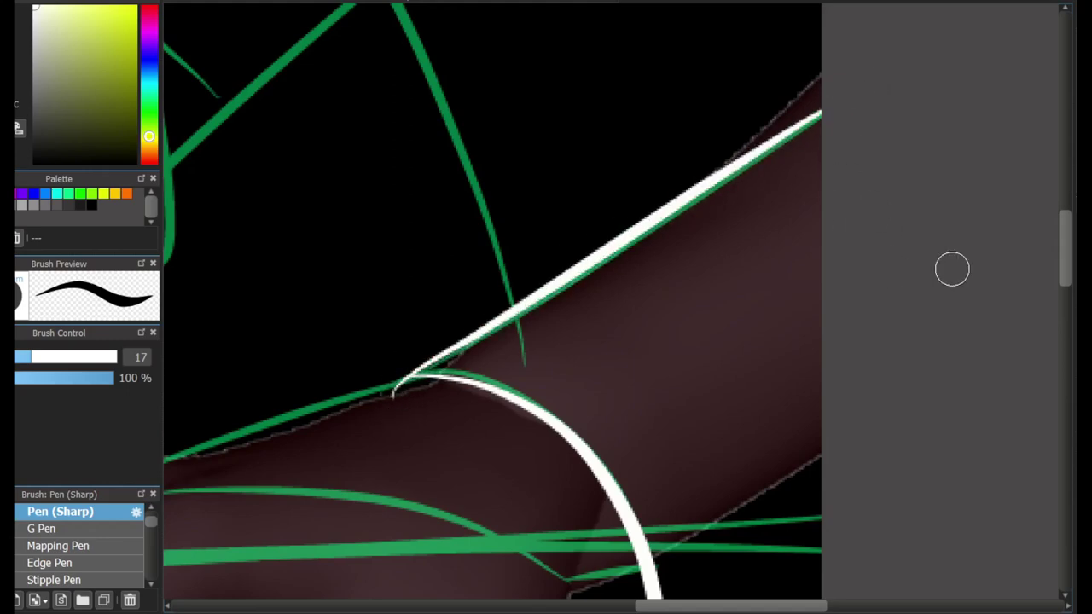
Ink the pointing finger's tip and middle segment as two joined angular white outlines
scroll(951, 268, "down", 5)
scroll(951, 268, "left", 5)
mouse_move(465, 272)
left_mouse_down()
mouse_move(431, 483)
mouse_move(415, 512)
mouse_move(453, 514)
mouse_move(435, 542)
left_mouse_up()
key("ctrl+z")
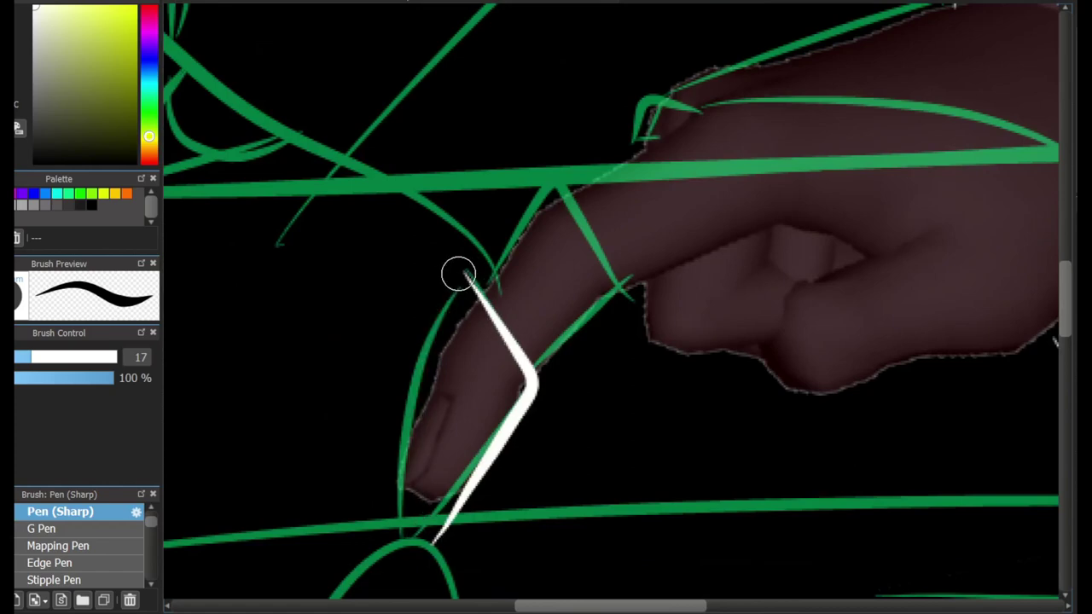
mouse_move(458, 273)
left_mouse_down()
mouse_move(425, 538)
mouse_move(507, 244)
mouse_move(585, 235)
left_mouse_up()
left_click_drag(600, 287, 533, 380)
key("ctrl+z")
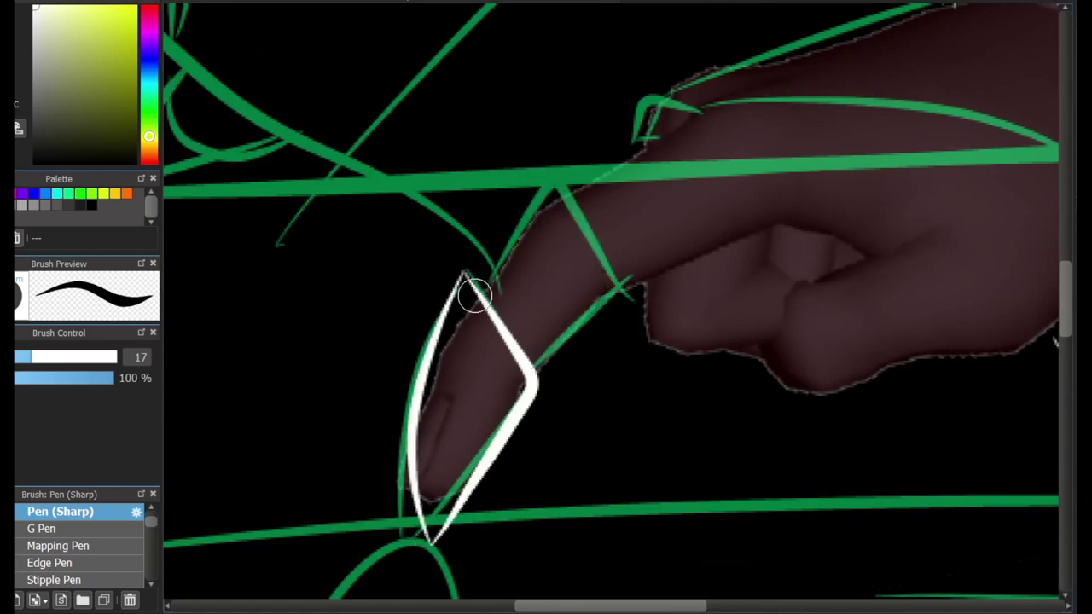
mouse_move(475, 287)
left_mouse_down()
mouse_move(601, 311)
mouse_move(533, 376)
left_mouse_up()
Ink the pointing finger's upper edge up to the knuckle, with the small squared shape just behind the knuckle
left_click_drag(589, 180, 727, 105)
key("ctrl+z")
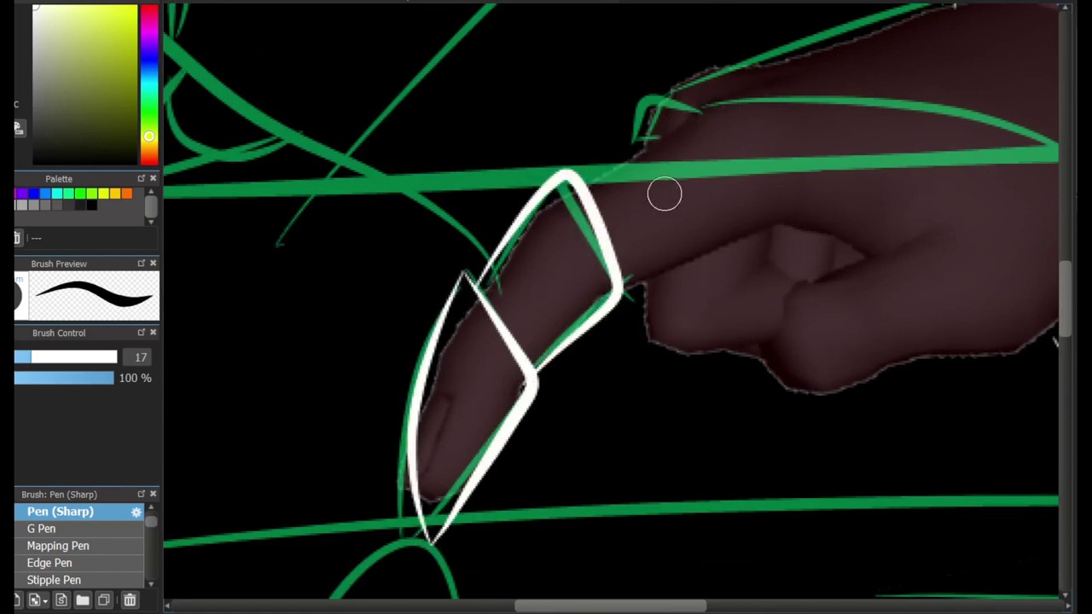
mouse_move(589, 179)
left_mouse_down()
mouse_move(707, 102)
mouse_move(764, 106)
mouse_move(713, 106)
left_mouse_up()
key("ctrl+z")
key("ctrl+z")
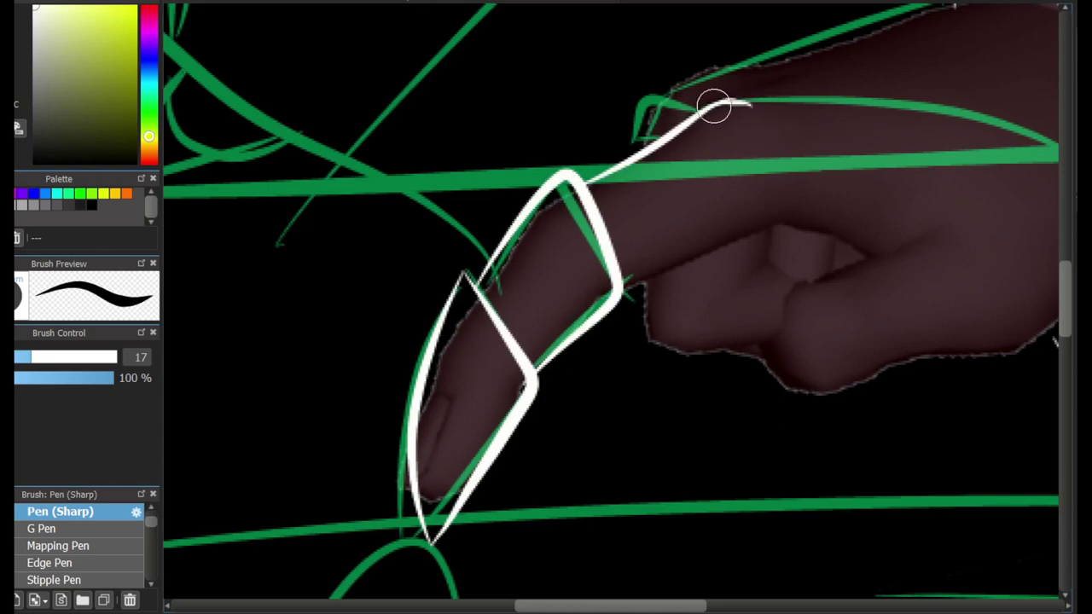
scroll(444, 315, "up", 4)
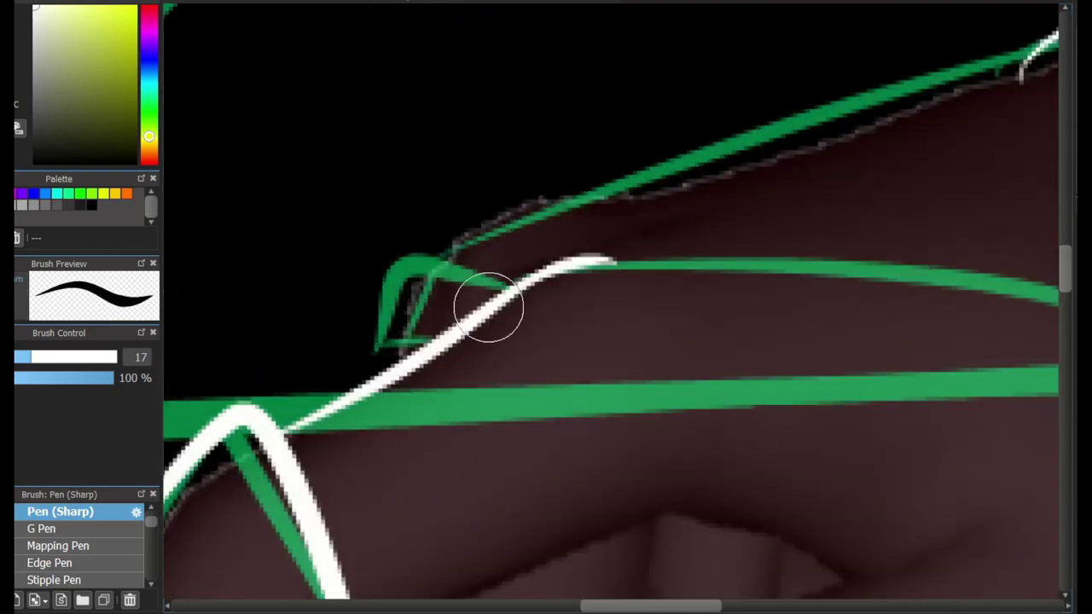
left_click_drag(505, 289, 395, 361)
scroll(359, 398, "down", 2)
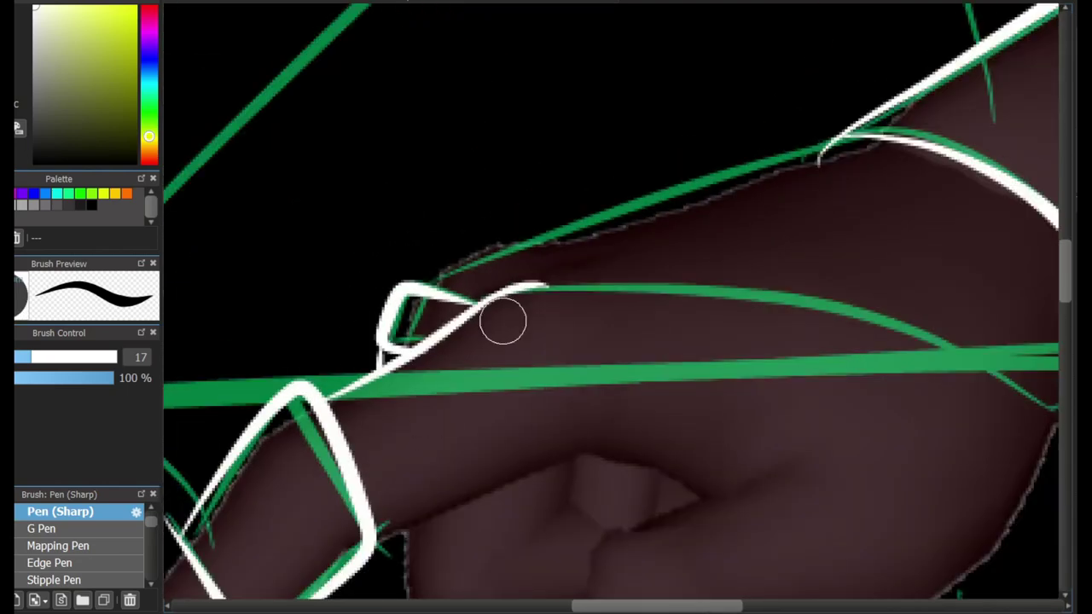
Ink the top contour of the hand up to the cuff and the long curved line from the knuckle towards the wrist
left_click_drag(400, 285, 639, 233)
key("ctrl+z")
left_click_drag(402, 277, 845, 154)
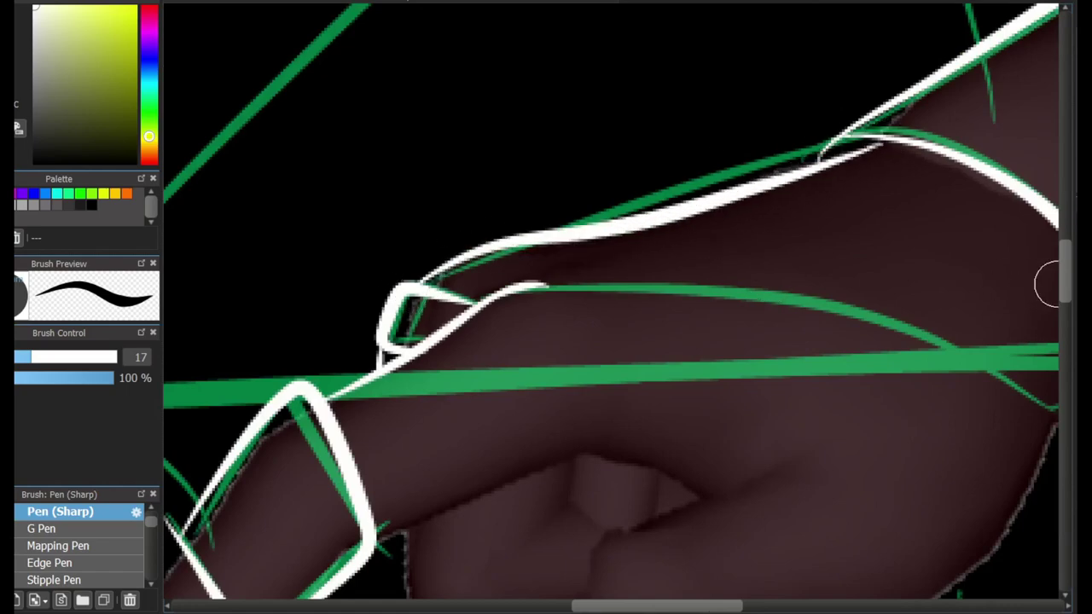
scroll(551, 181, "down", 3)
mouse_move(488, 127)
left_mouse_down()
mouse_move(895, 156)
mouse_move(1050, 218)
left_mouse_up()
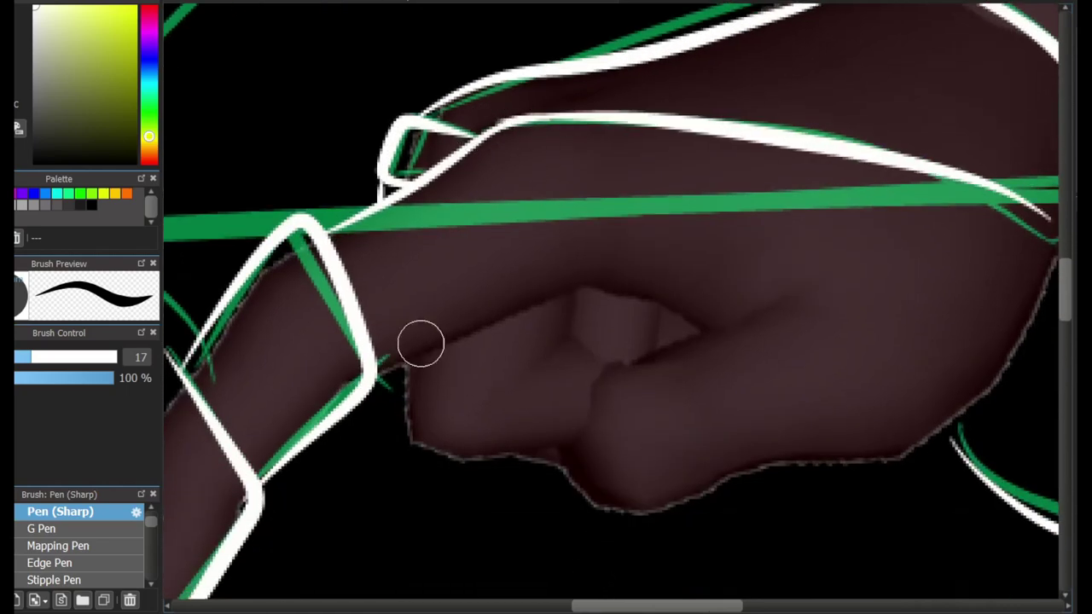
Ink the pointing finger's underside and the thumb outline, carrying it around the palm and up to the wrist at the cuff
left_click_drag(380, 358, 623, 263)
mouse_move(784, 303)
left_mouse_down()
mouse_move(595, 402)
mouse_move(587, 452)
mouse_move(570, 466)
left_mouse_up()
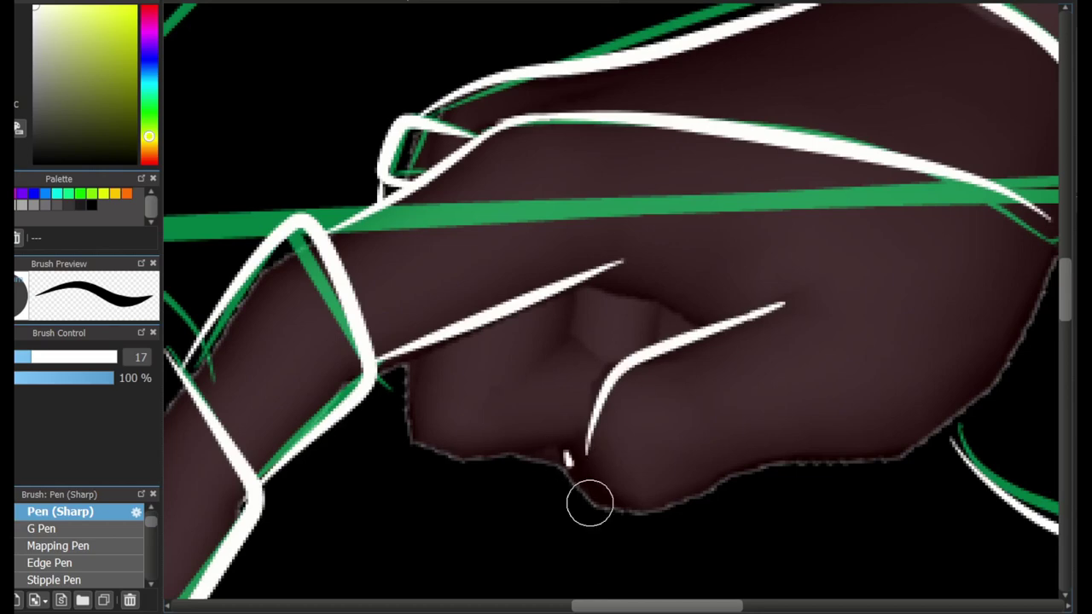
key("ctrl+z")
left_click_drag(716, 514, 636, 507)
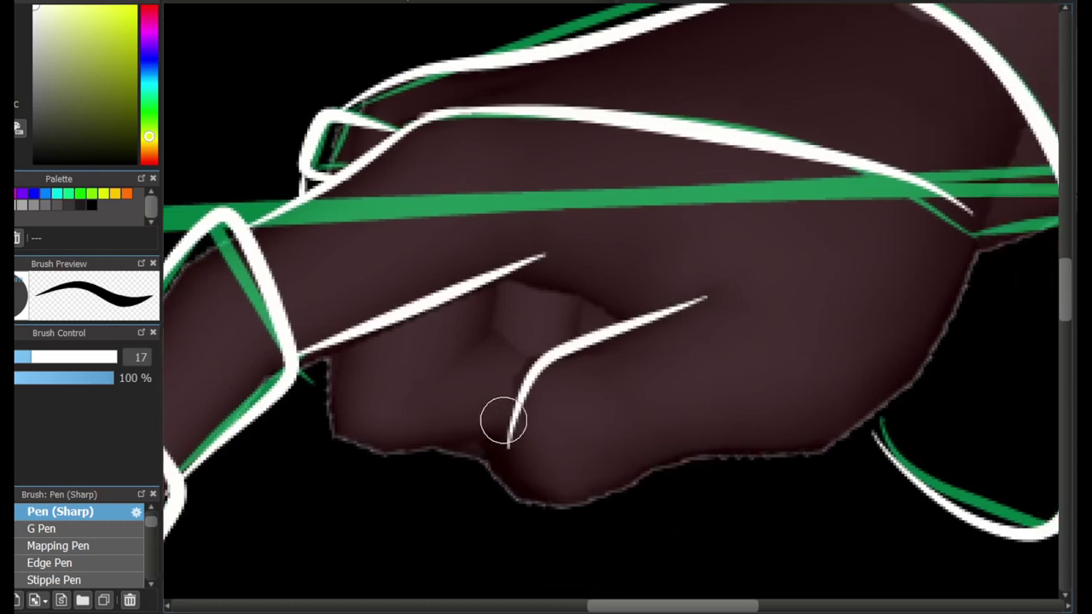
mouse_move(504, 420)
left_mouse_down()
mouse_move(858, 439)
mouse_move(970, 336)
mouse_move(970, 295)
mouse_move(841, 461)
left_mouse_up()
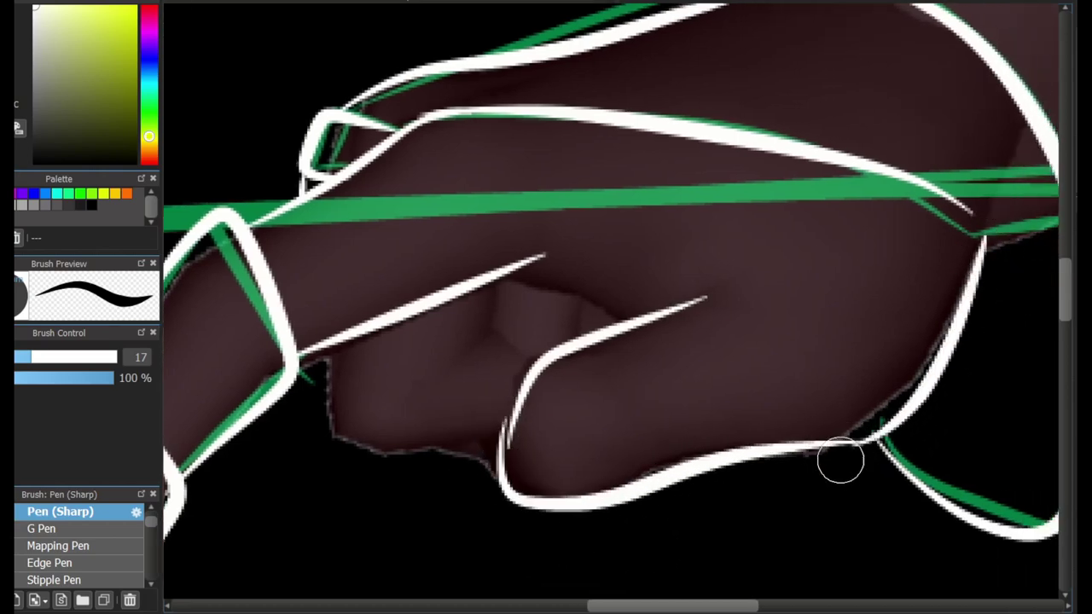
left_click_drag(908, 333, 792, 331)
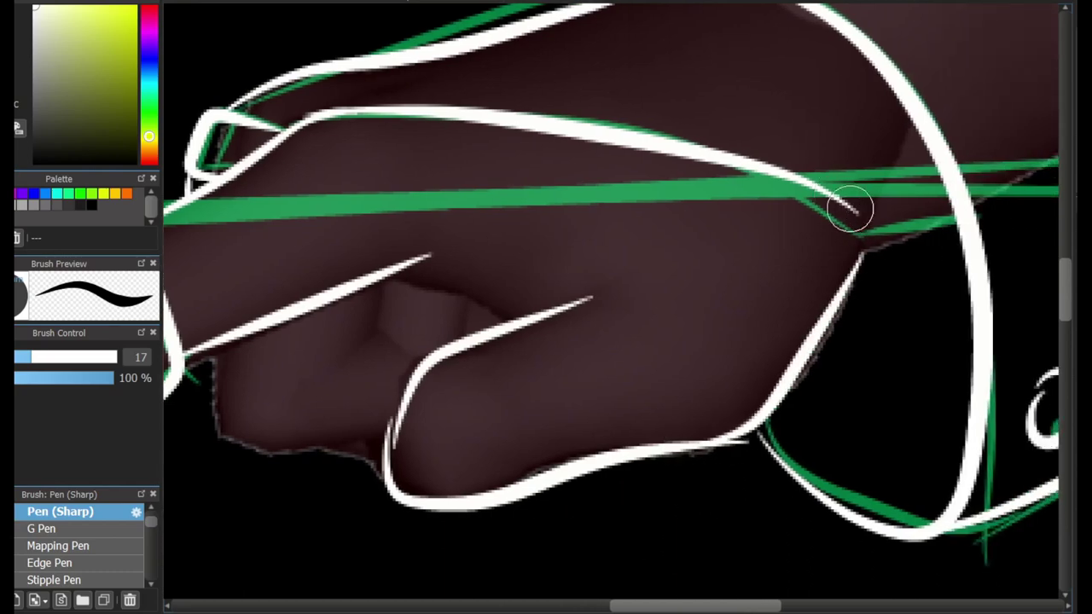
left_click_drag(837, 196, 947, 222)
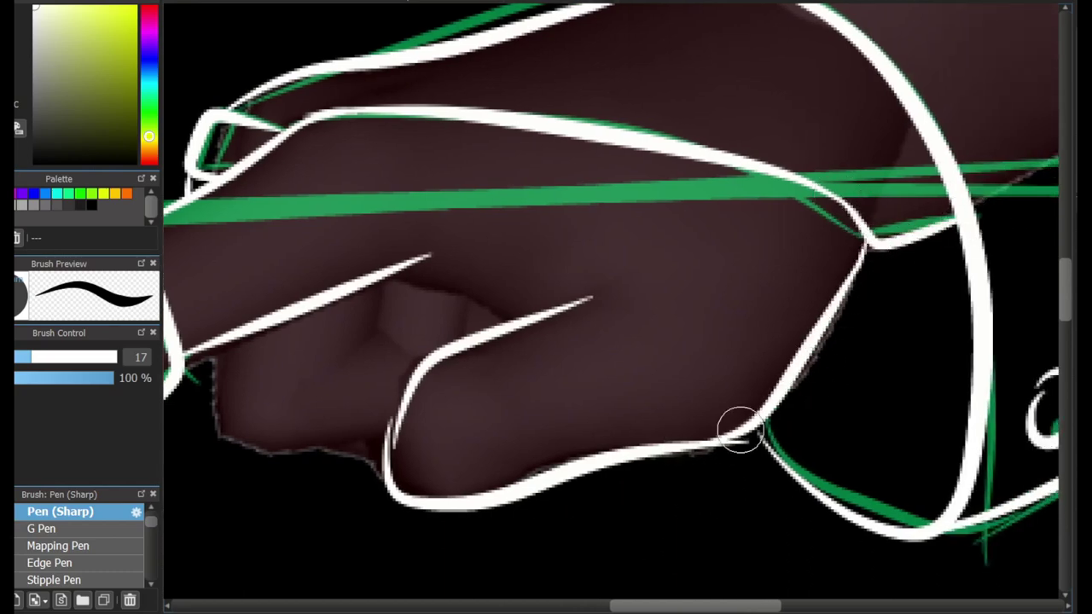
Ink the folded fingers between the pointing finger and the thumb, including their inner creases and lower outline
left_click_drag(378, 271, 517, 318)
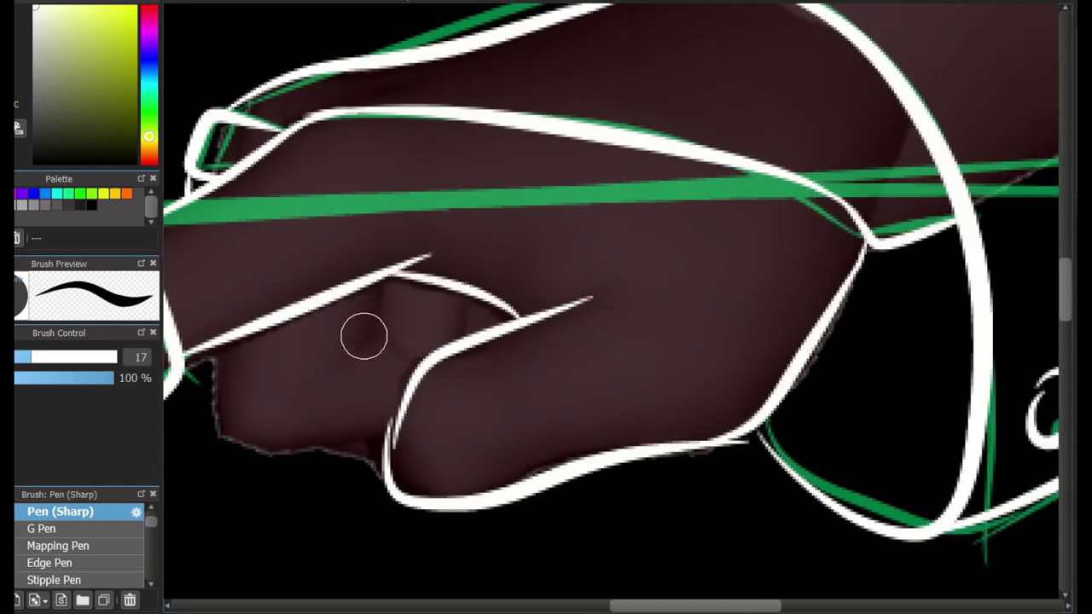
left_click_drag(358, 351, 380, 280)
left_click_drag(369, 330, 418, 362)
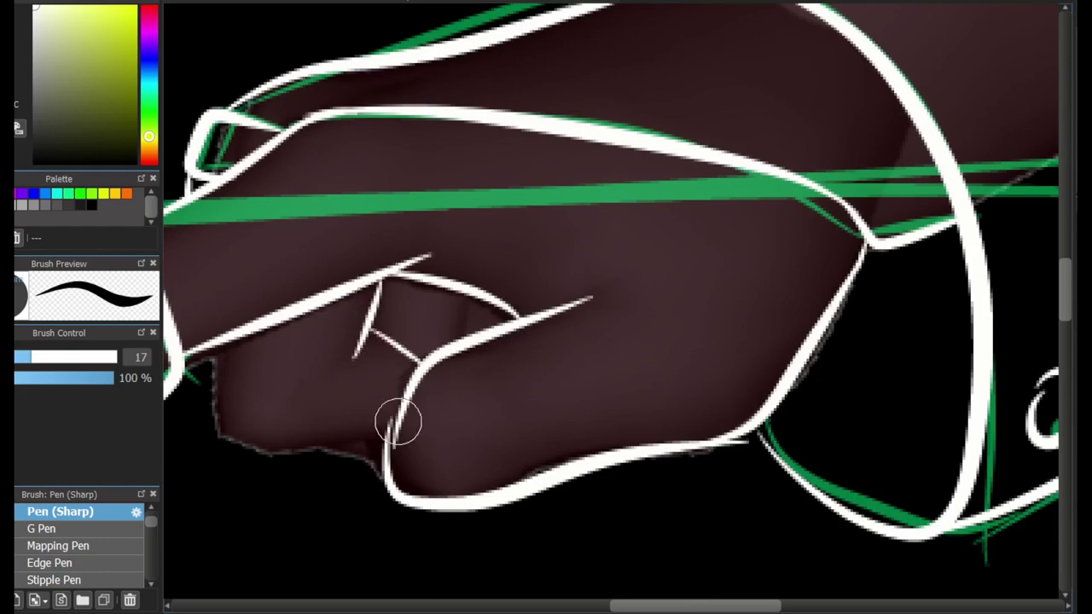
left_click_drag(397, 421, 384, 467)
mouse_move(209, 358)
left_mouse_down()
mouse_move(222, 442)
mouse_move(379, 465)
left_mouse_up()
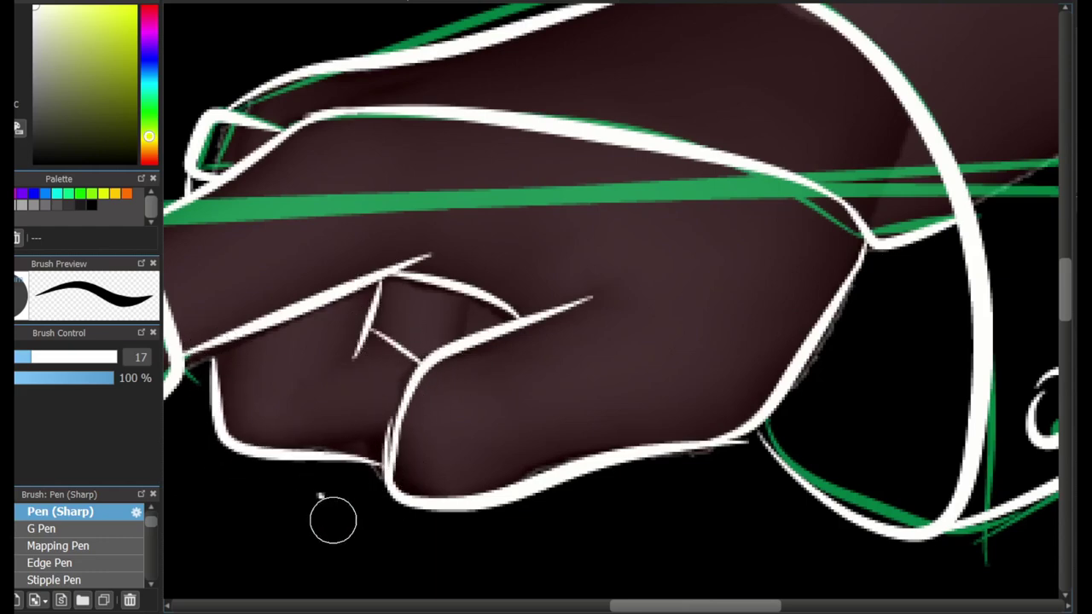
left_click_drag(695, 606, 542, 606)
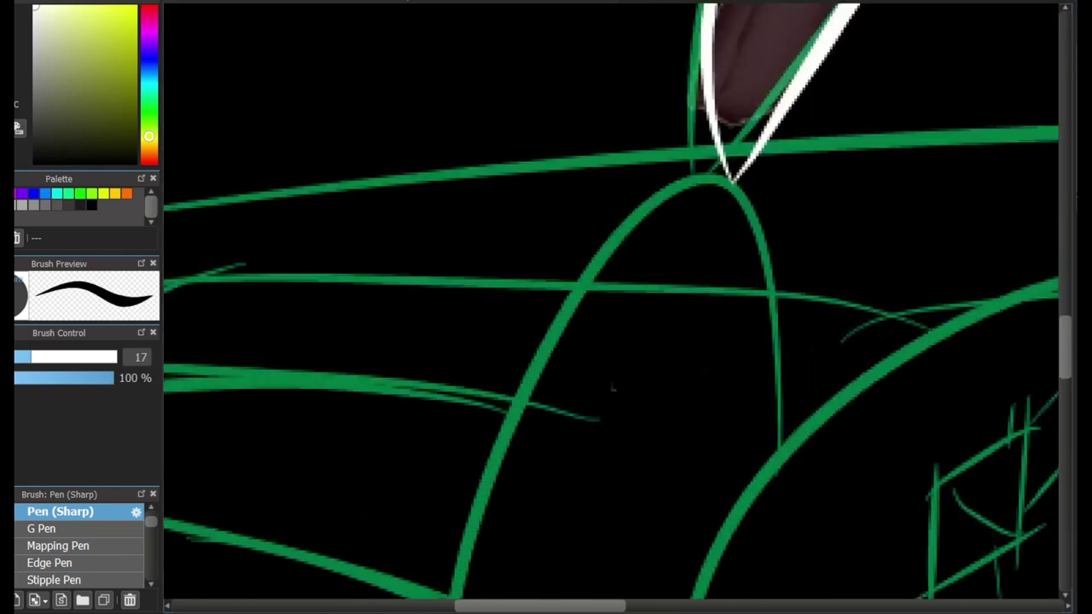
scroll(612, 388, "down", 5)
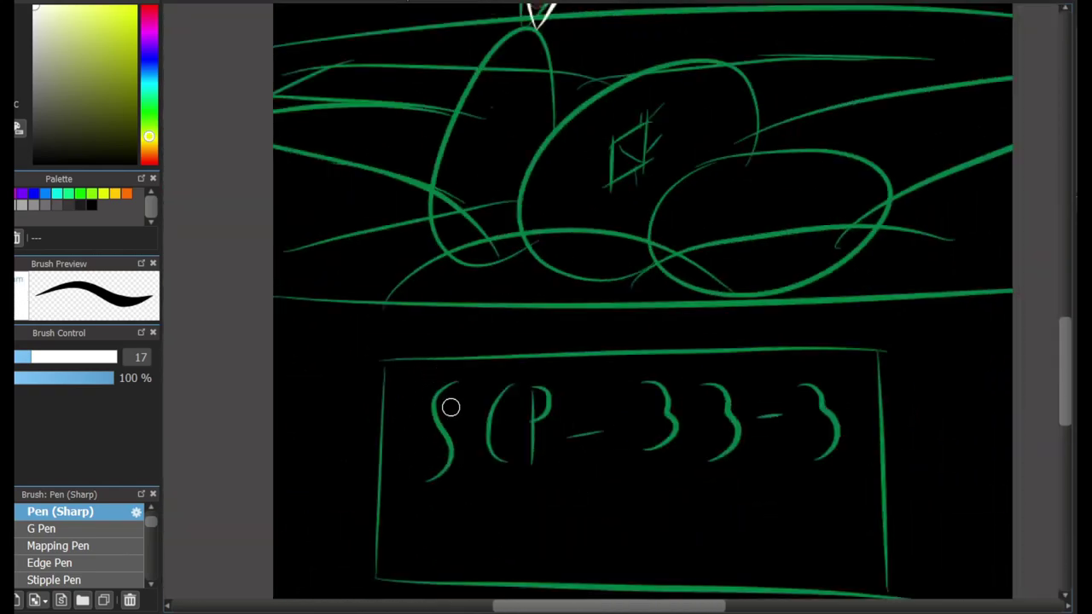
left_click_drag(602, 402, 613, 400)
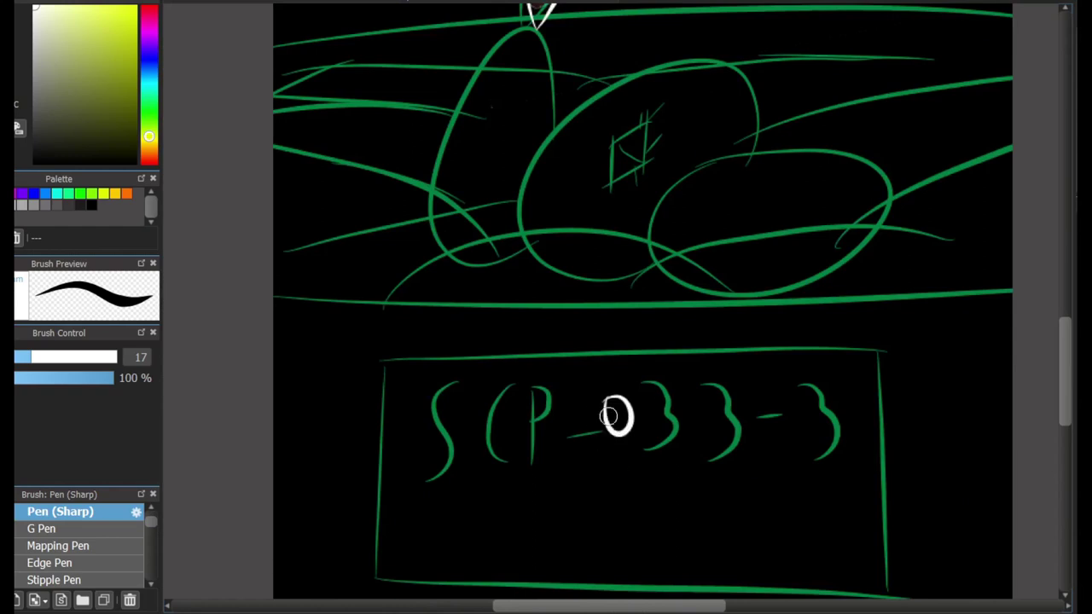
key("ctrl+z")
Ink the outline of the large middle egg in white, leaving it open where the front egg overlaps
scroll(675, 342, "up", 4)
scroll(592, 327, "up", 2)
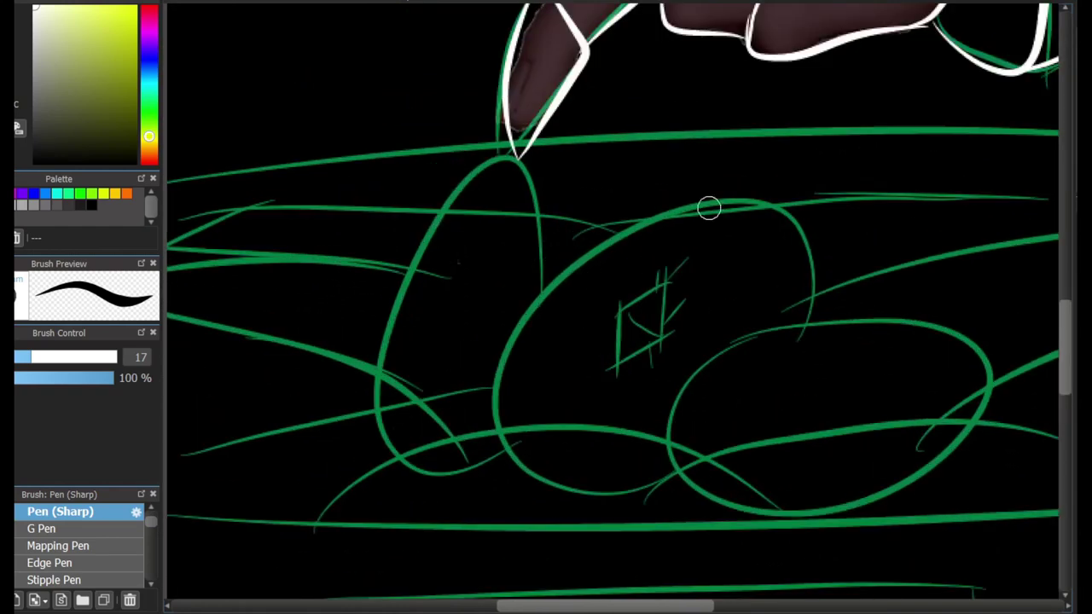
mouse_move(802, 334)
left_mouse_down()
mouse_move(700, 193)
mouse_move(703, 459)
left_mouse_up()
left_click_drag(754, 450, 764, 459)
key("ctrl+z")
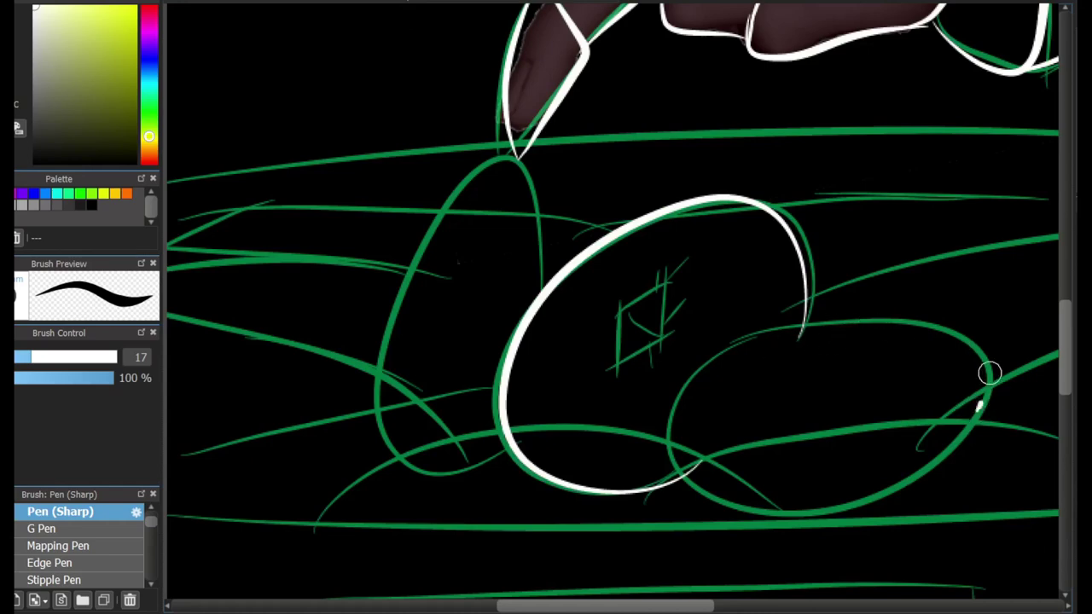
Ink the full outline of the front egg and the visible outline of the tall egg under the fingertip in white
mouse_move(990, 373)
left_mouse_down()
mouse_move(703, 500)
mouse_move(981, 417)
left_mouse_up()
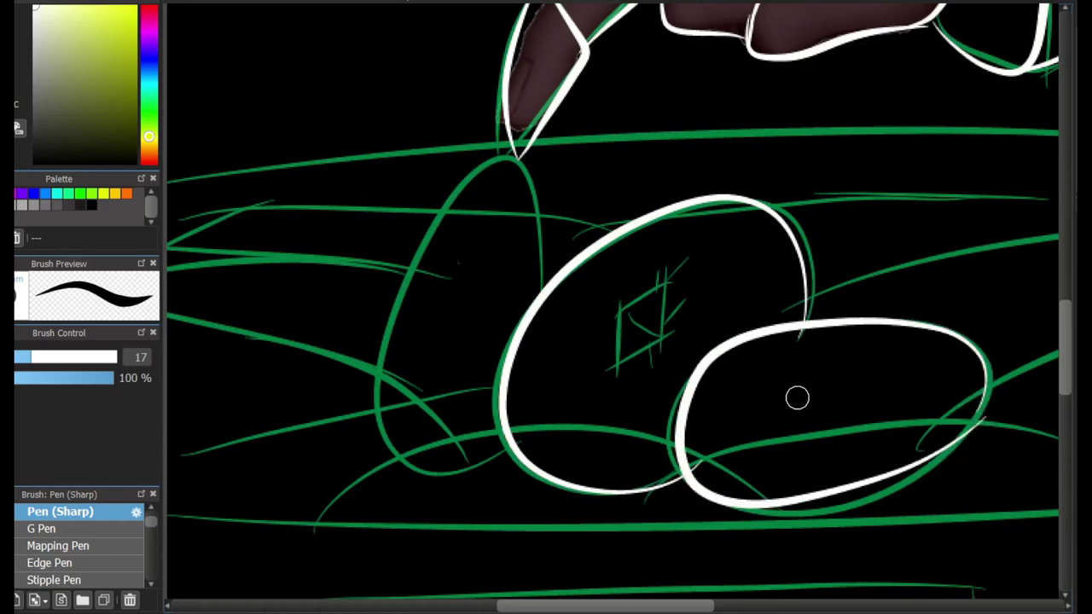
mouse_move(551, 294)
left_mouse_down()
mouse_move(463, 175)
mouse_move(500, 446)
mouse_move(452, 191)
mouse_move(551, 299)
left_mouse_up()
key("ctrl+z")
key("e")
scroll(597, 343, "up", 2)
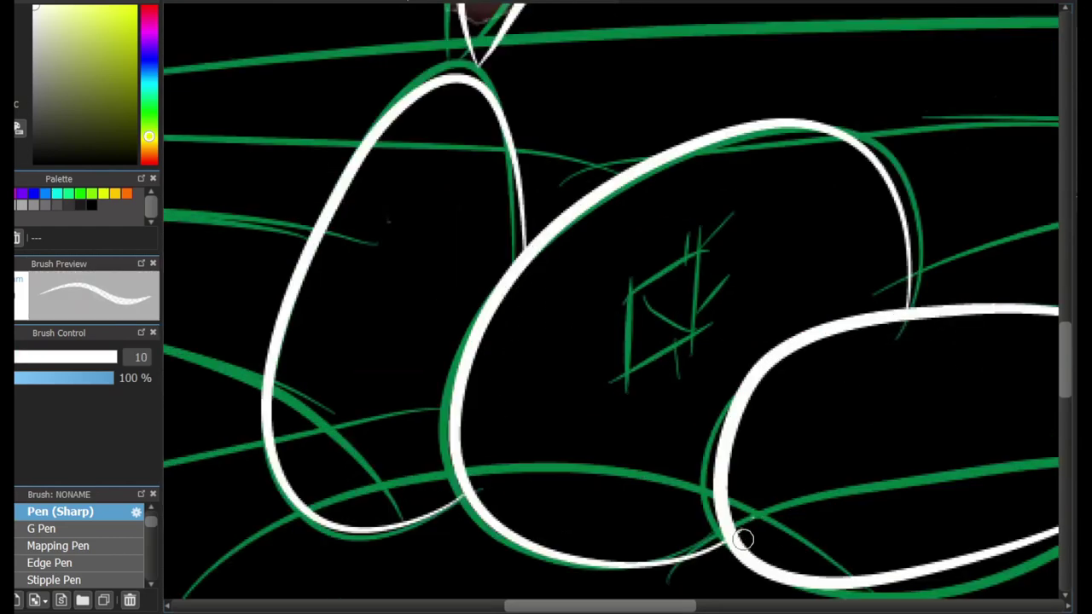
Close the outline gap at the front egg's right end and erase the overshooting line tip
scroll(907, 459, "right", 3)
key("p")
scroll(907, 458, "up", 2)
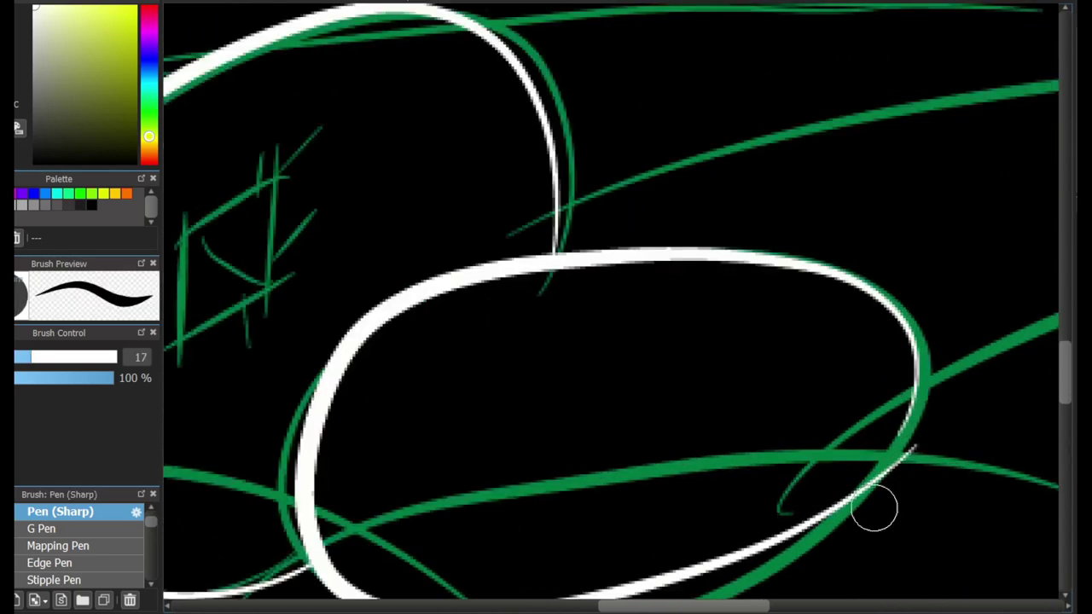
left_click_drag(785, 538, 906, 414)
key("e")
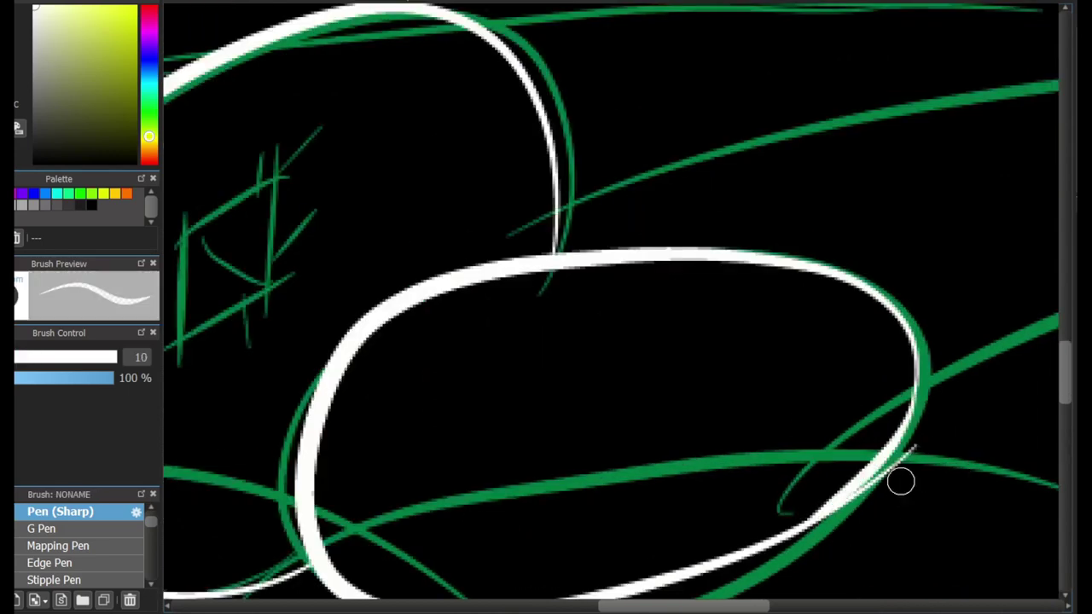
left_click_drag(851, 503, 907, 458)
scroll(857, 497, "down", 2)
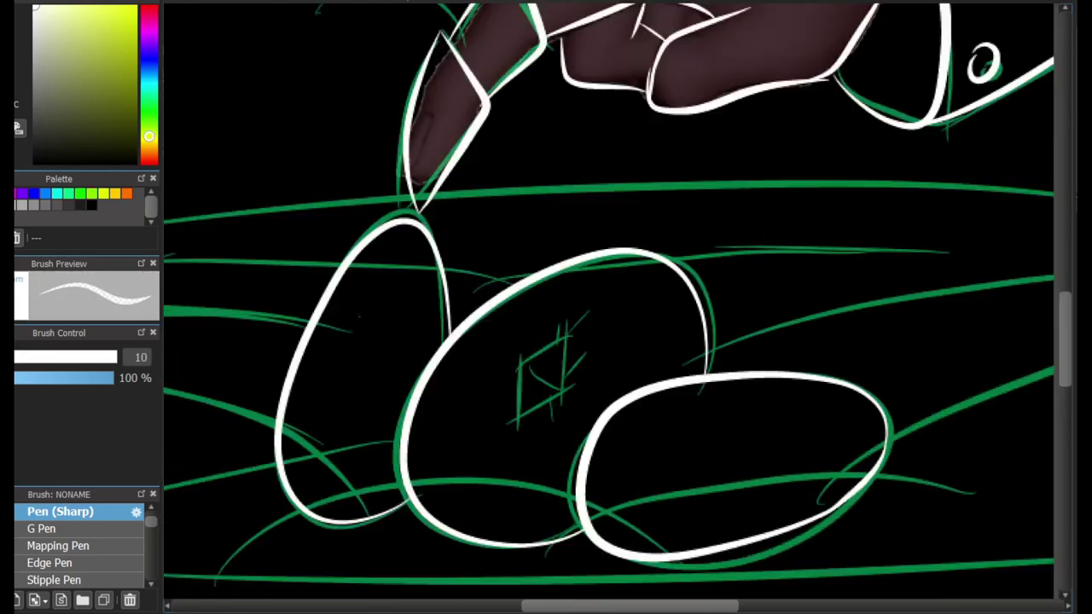
key("p")
scroll(521, 409, "up", 2)
mouse_move(469, 487)
left_mouse_down()
mouse_move(478, 390)
mouse_move(693, 175)
mouse_move(485, 504)
mouse_move(555, 475)
left_mouse_up()
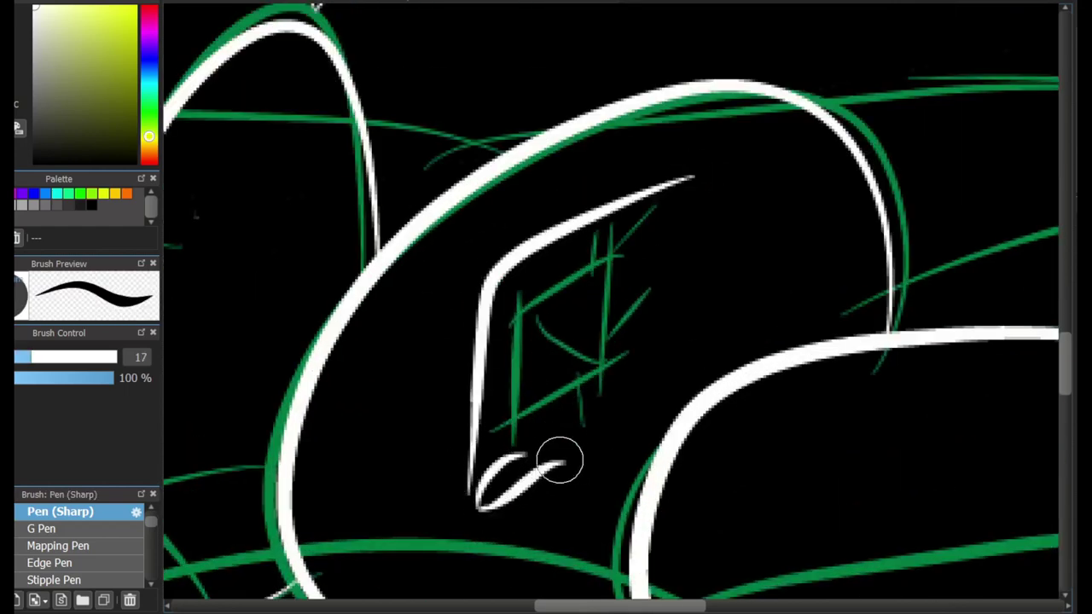
key("ctrl+z")
left_click_drag(487, 493, 686, 227)
key("ctrl+z")
key("ctrl+z")
mouse_move(515, 467)
left_mouse_down()
mouse_move(593, 259)
mouse_move(760, 275)
left_mouse_up()
left_click_drag(633, 302, 708, 380)
key("ctrl+z")
key("ctrl+z")
key("ctrl+z")
Ink the angular emblem in the centre of the middle egg, with its edge strokes extending outward past the corners
mouse_move(481, 452)
left_mouse_down()
mouse_move(469, 367)
mouse_move(615, 201)
left_mouse_up()
mouse_move(504, 290)
left_mouse_down()
mouse_move(546, 286)
mouse_move(734, 214)
left_mouse_up()
key("ctrl+z")
left_click_drag(588, 259, 731, 211)
mouse_move(640, 256)
left_mouse_down()
mouse_move(629, 361)
mouse_move(531, 414)
mouse_move(585, 449)
left_mouse_up()
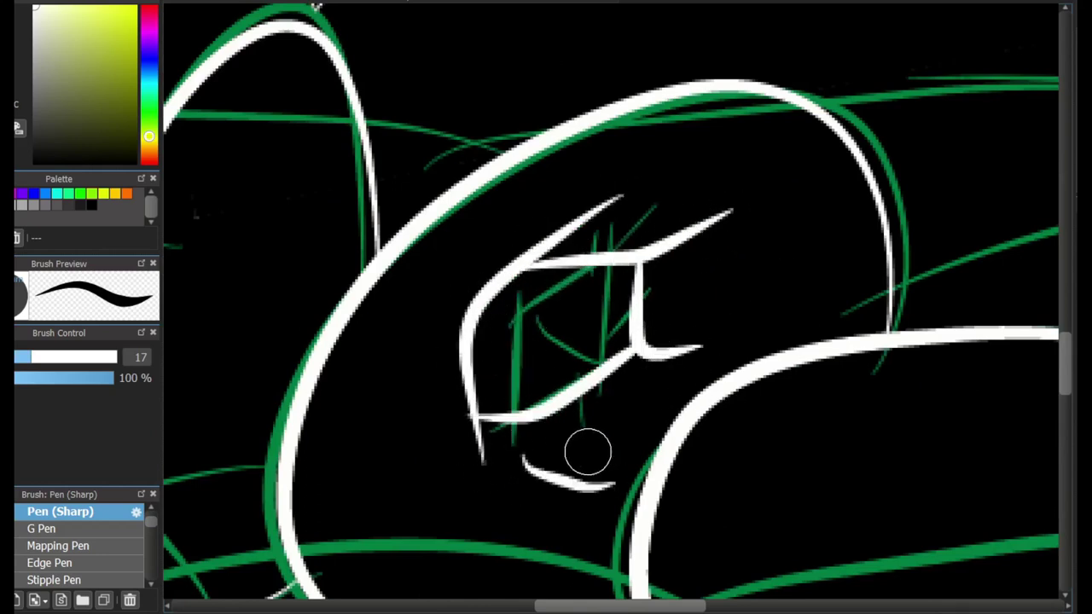
key("ctrl+z")
mouse_move(473, 418)
left_mouse_down()
mouse_move(1024, 418)
mouse_move(597, 401)
mouse_move(341, 478)
left_mouse_up()
left_click_drag(598, 341, 239, 214)
scroll(611, 307, "up", 5)
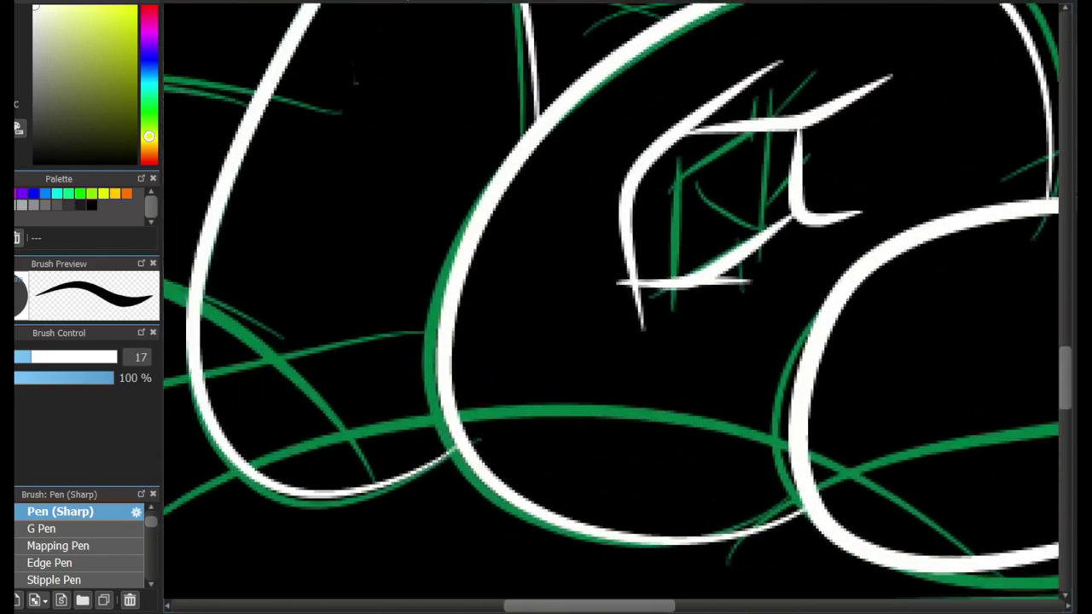
mouse_move(715, 247)
left_mouse_down()
mouse_move(754, 291)
mouse_move(768, 282)
left_mouse_up()
key("ctrl+z")
Ink wavy spot outlines at the top and bottom of the front egg and at the lower-left and upper-right edges of the middle egg
left_click_drag(762, 223, 1009, 262)
mouse_move(696, 546)
left_mouse_down()
mouse_move(671, 463)
mouse_move(858, 516)
left_mouse_up()
scroll(797, 565, "left", 5)
left_click_drag(545, 534, 563, 427)
left_click_drag(565, 374, 422, 401)
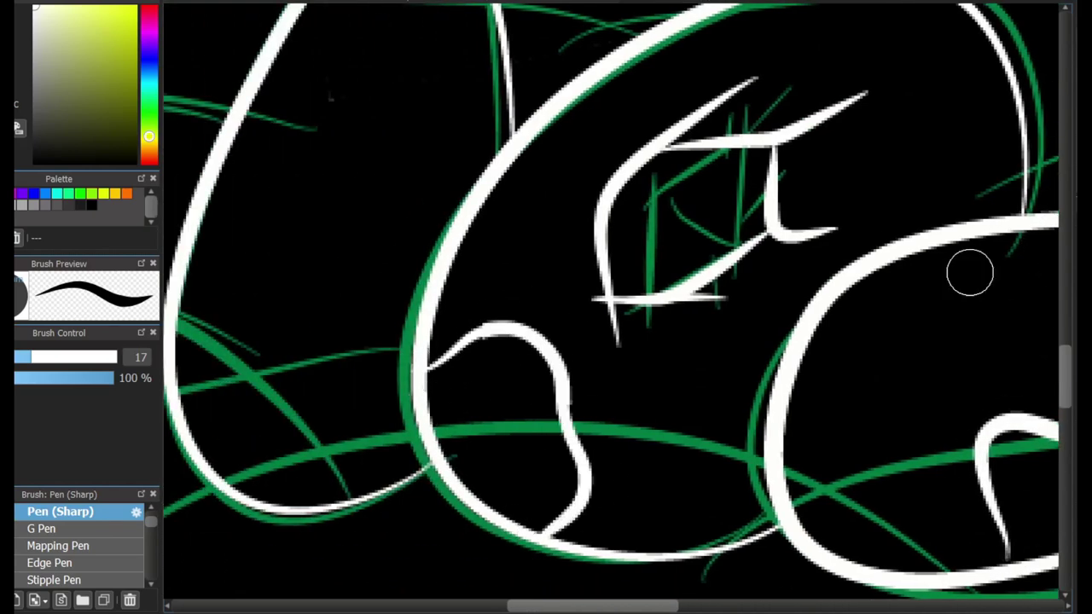
scroll(951, 263, "up", 5)
mouse_move(932, 213)
left_mouse_down()
mouse_move(1005, 402)
mouse_move(1024, 414)
left_mouse_up()
Ink wavy spot outlines along the upper-left side and at the base of the tall egg under the fingertip
mouse_move(375, 157)
left_mouse_down()
mouse_move(289, 407)
mouse_move(261, 434)
left_mouse_up()
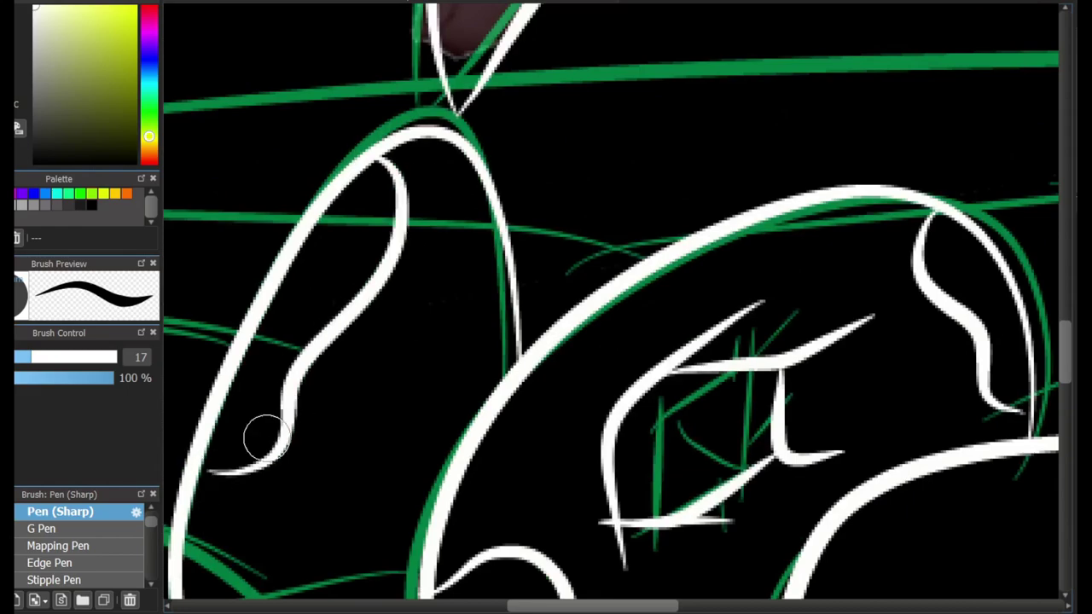
scroll(307, 434, "down", 5)
scroll(359, 434, "left", 3)
mouse_move(386, 380)
left_mouse_down()
mouse_move(547, 327)
mouse_move(580, 394)
mouse_move(674, 358)
left_mouse_up()
scroll(724, 317, "left", 3)
scroll(580, 402, "down", 3)
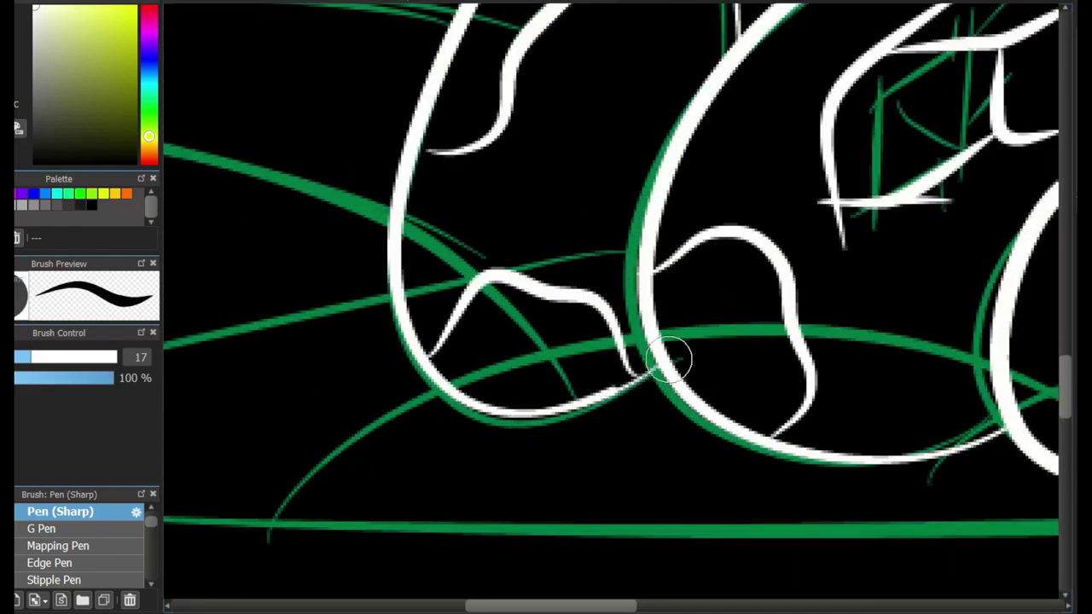
key("e")
key("b")
Ink two parallel curved lines across the canvas below the eggs as the nest's lower rim
scroll(610, 307, "up", 10)
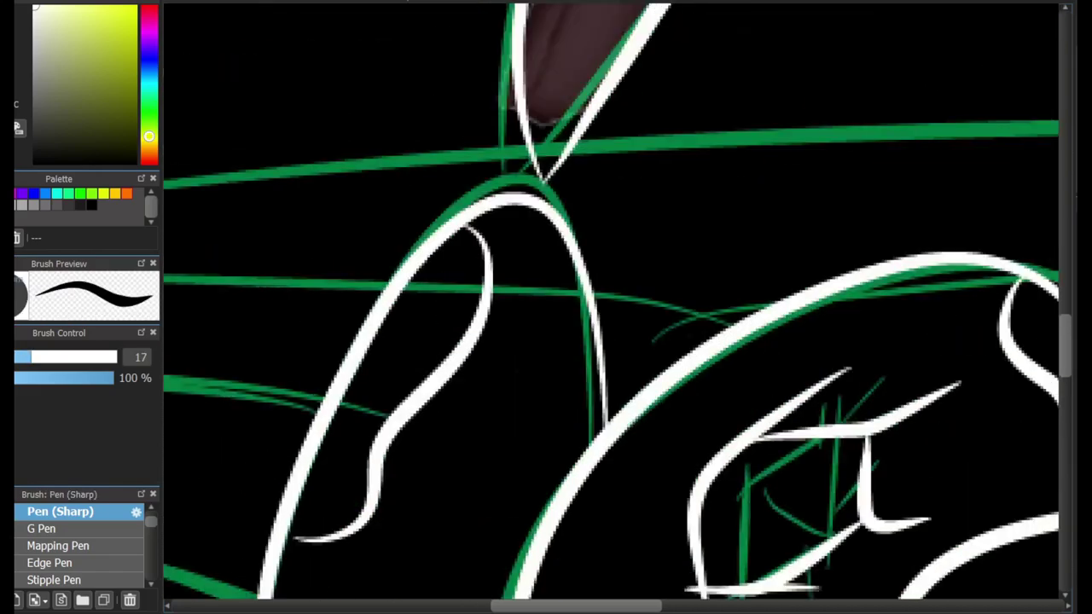
scroll(632, 297, "up", 3)
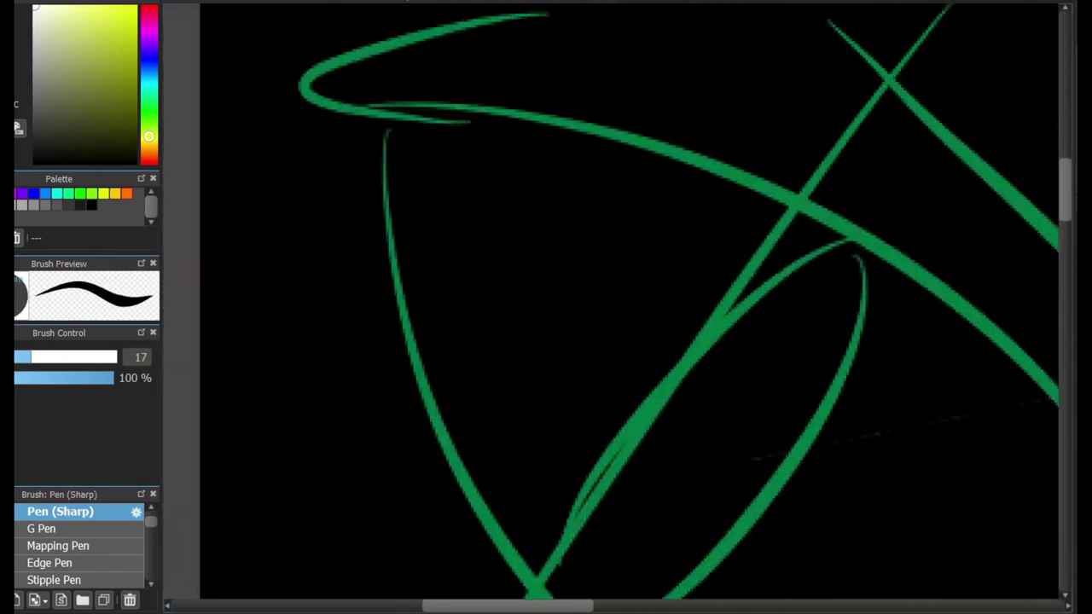
scroll(631, 298, "down", 10)
scroll(397, 230, "down", 4)
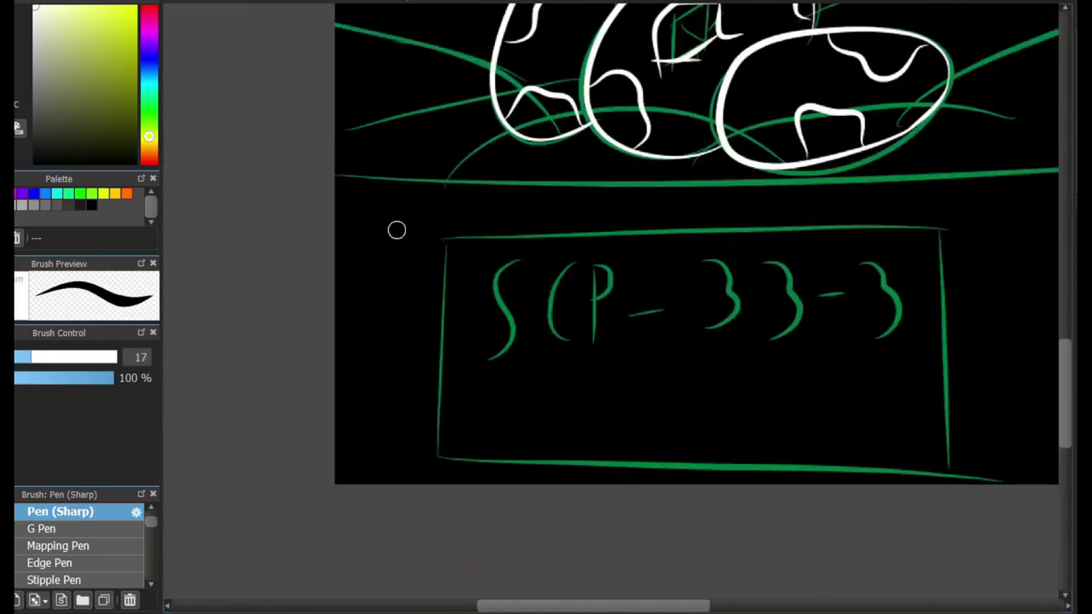
scroll(299, 320, "up", 1)
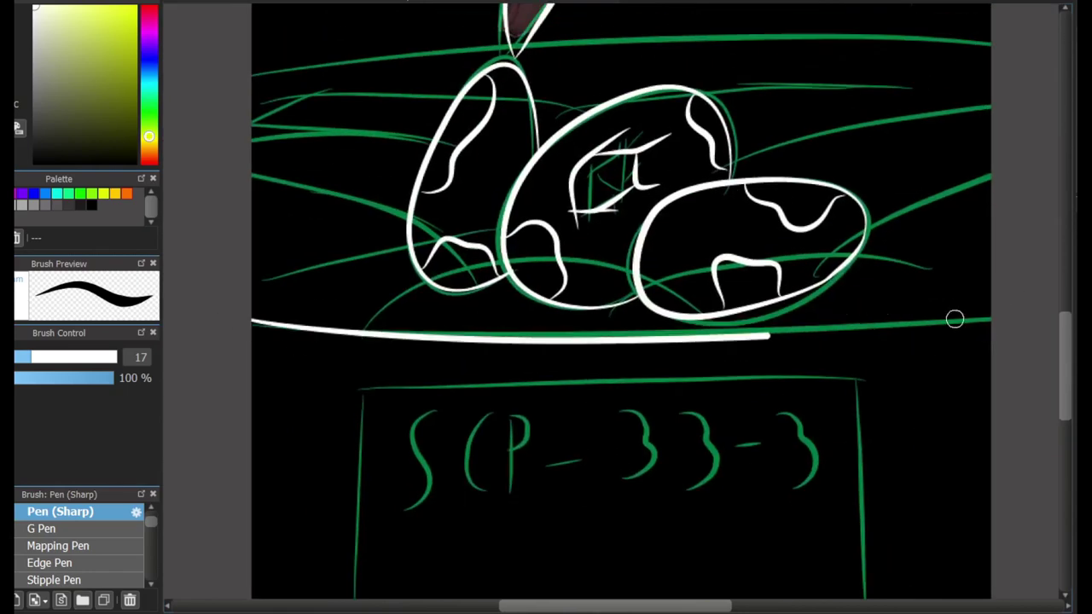
left_click_drag(252, 309, 506, 412)
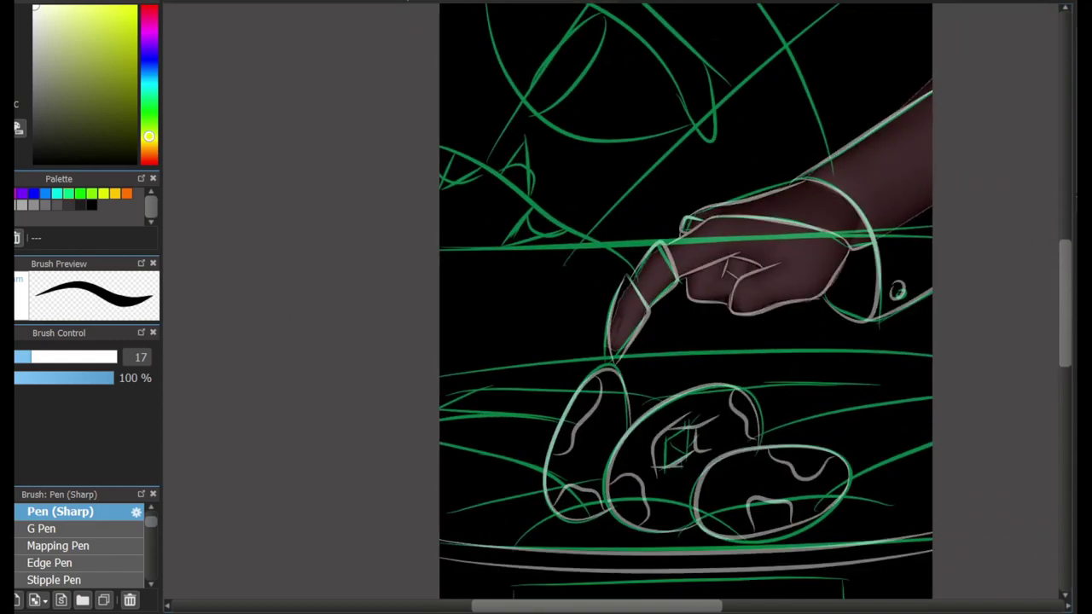
Ink the nest's upper rim as one long arched line across the canvas at the fingertip
scroll(672, 256, "up", 2)
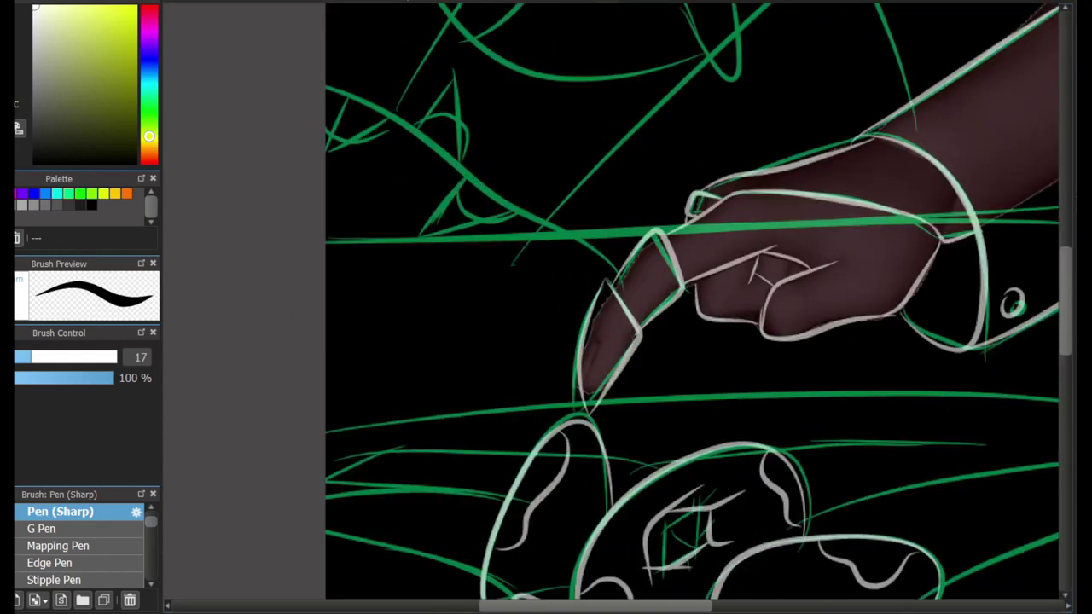
mouse_move(334, 431)
left_mouse_down()
mouse_move(1058, 420)
mouse_move(378, 430)
mouse_move(1058, 394)
left_mouse_up()
key("ctrl+z")
key("ctrl+z")
left_click_drag(300, 419, 1058, 397)
Ink two overlapping arched nest lines across the lower parts of the three eggs
scroll(691, 308, "down", 5)
scroll(242, 414, "up", 2)
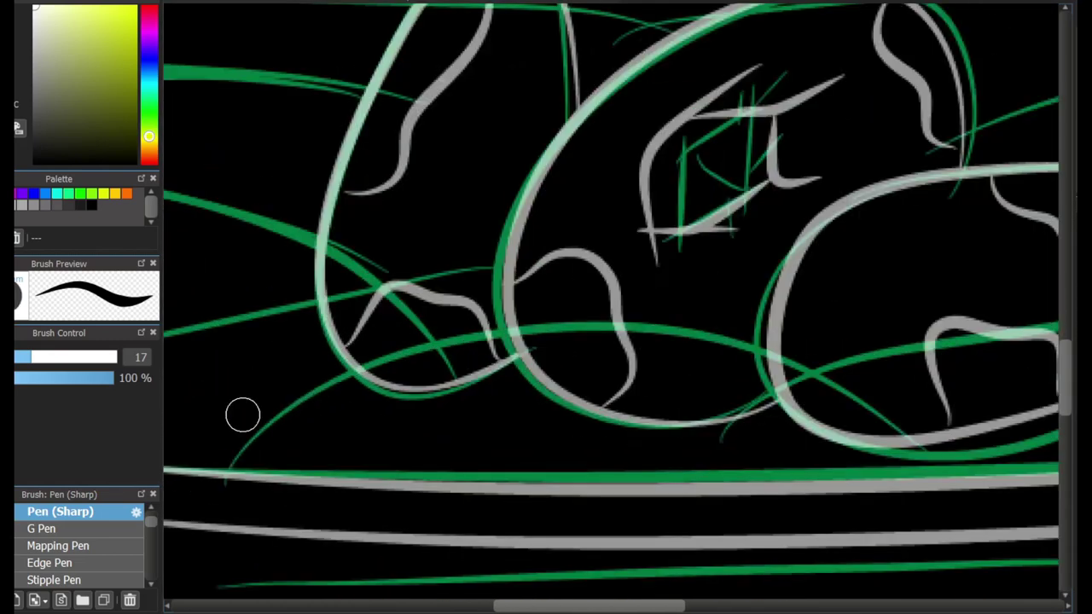
mouse_move(239, 410)
left_mouse_down()
mouse_move(938, 452)
mouse_move(639, 316)
mouse_move(906, 450)
left_mouse_up()
key("ctrl+z")
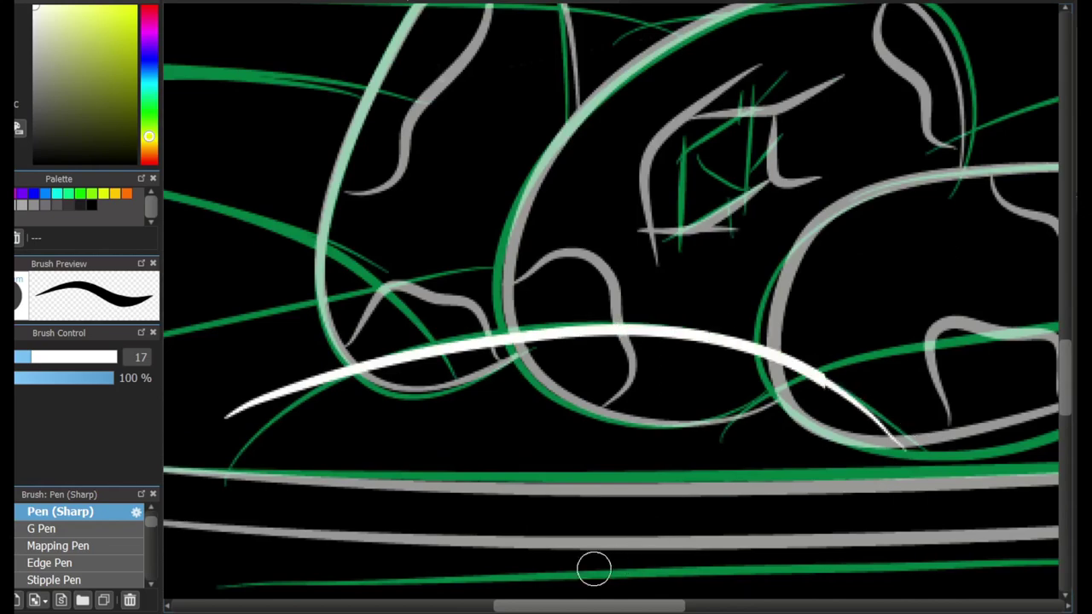
scroll(592, 568, "right", 5)
mouse_move(512, 367)
left_mouse_down()
mouse_move(885, 346)
mouse_move(703, 329)
mouse_move(1055, 343)
left_mouse_up()
key("ctrl+z")
Ink two curved nest lines running from beside the front egg to the right edge of the canvas
scroll(1024, 341, "right", 8)
scroll(1024, 342, "up", 2)
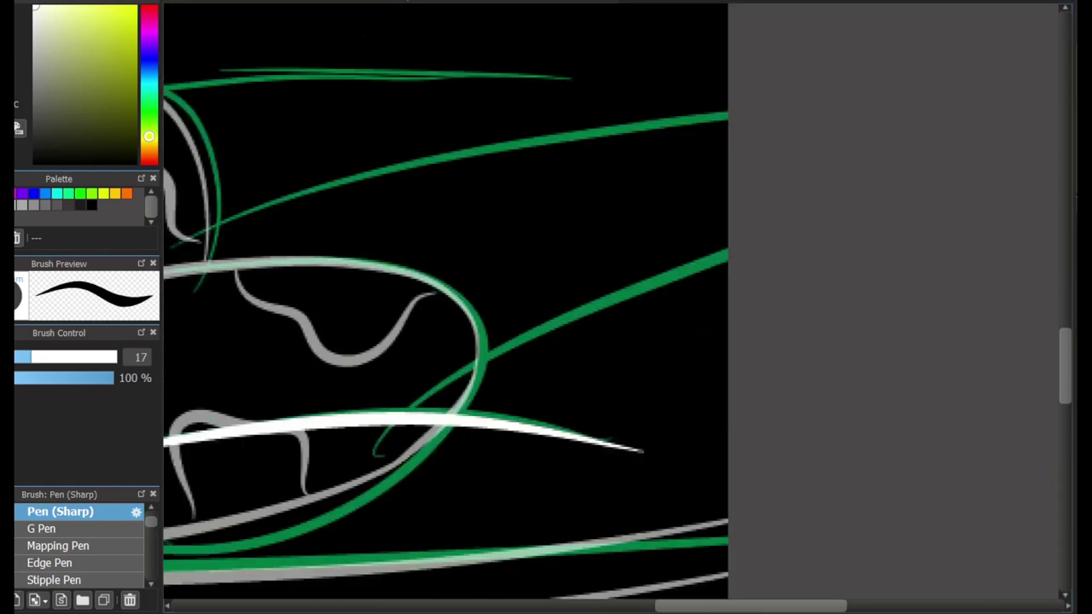
left_click_drag(430, 365, 693, 273)
left_click_drag(245, 231, 808, 223)
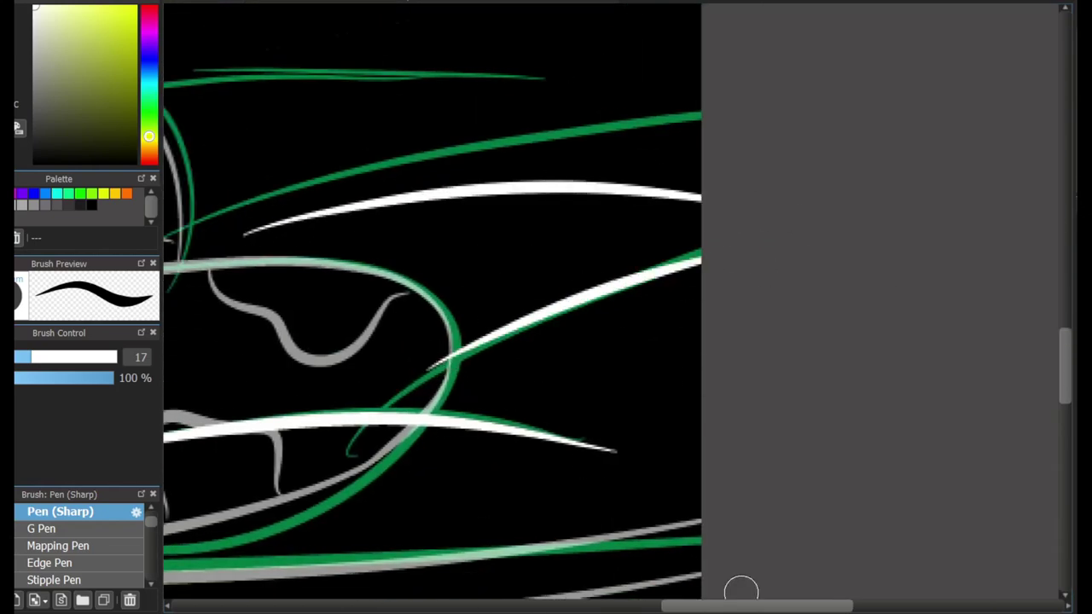
Ink the lower-left nest arch from the canvas edge and a short curve branching from it to the tall egg
scroll(741, 589, "left", 10)
left_click_drag(566, 342, 690, 414)
key("ctrl+z")
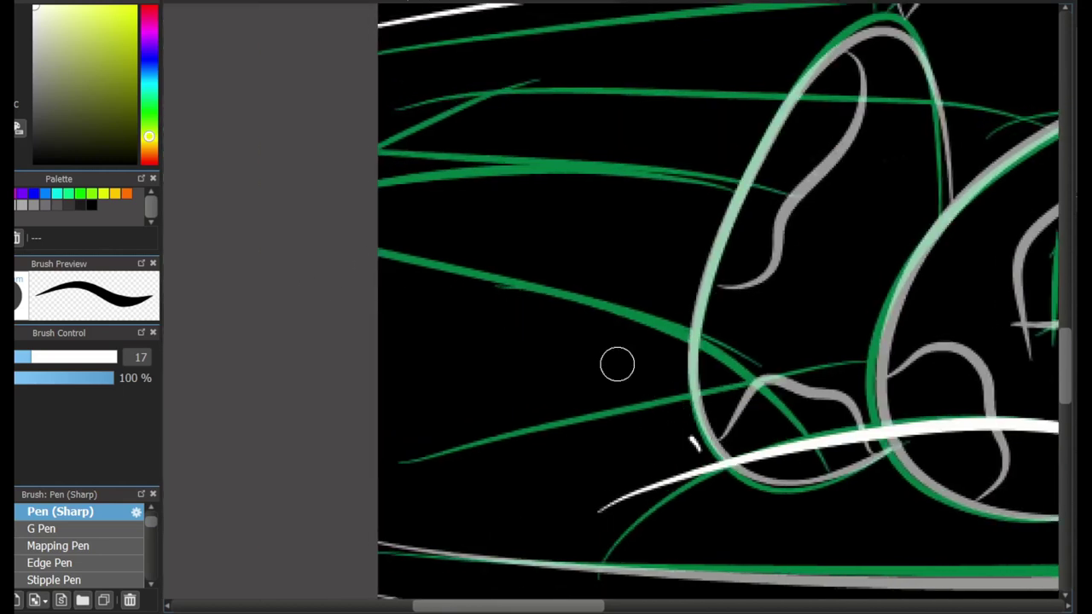
key("ctrl+z")
left_click_drag(670, 457, 377, 314)
left_click_drag(708, 264, 397, 219)
key("ctrl+z")
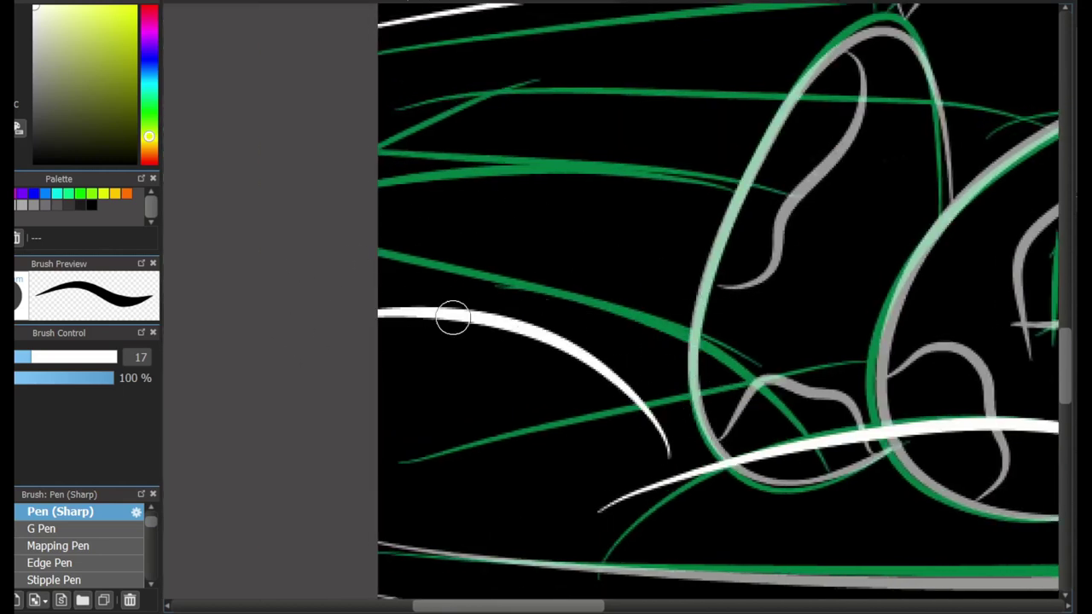
left_click_drag(538, 324, 715, 274)
Ink the upper-left nest strands running to the tall egg, joined by a short diagonal stroke into a point
left_click_drag(729, 203, 303, 176)
left_click_drag(487, 158, 397, 99)
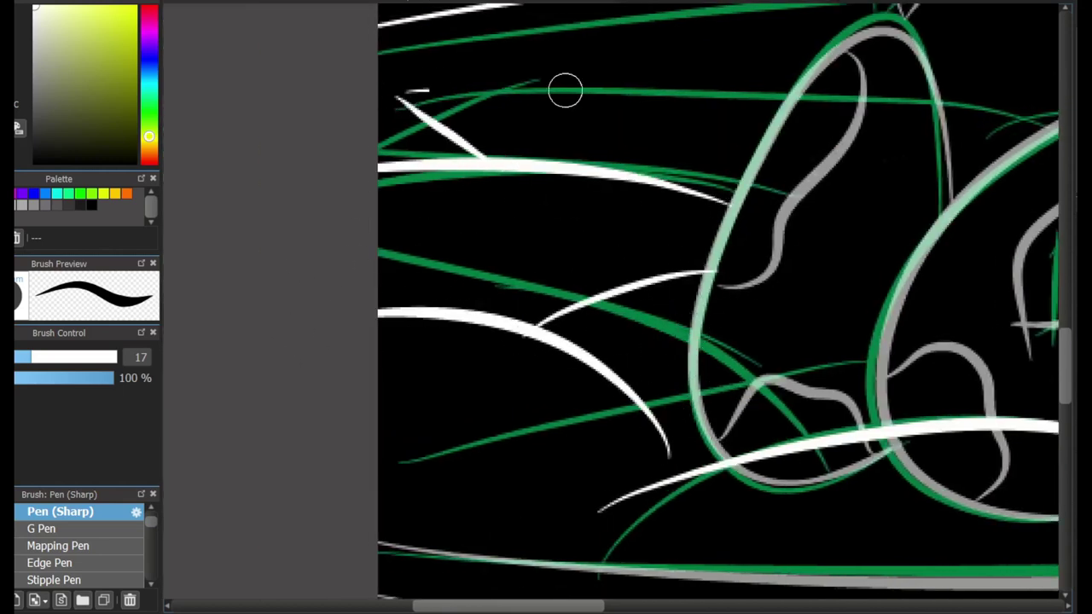
left_click_drag(566, 90, 800, 102)
Ink pointed nest strands to the right of the middle egg and one between the tall egg and the middle egg
scroll(578, 378, "right", 10)
scroll(578, 378, "up", 3)
left_click_drag(578, 378, 943, 291)
left_click_drag(942, 291, 776, 423)
scroll(733, 590, "right", 3)
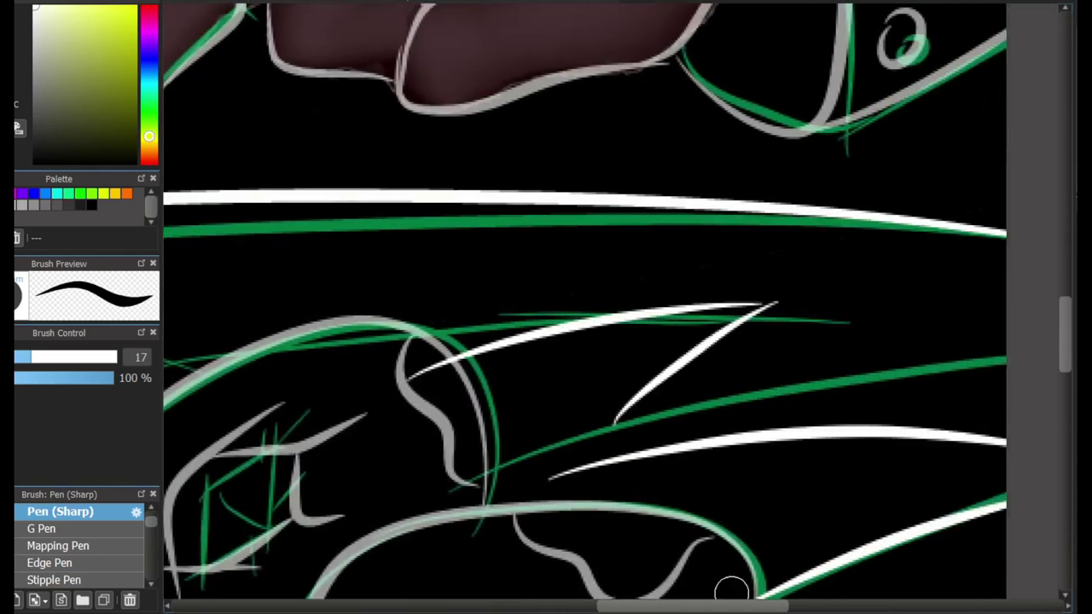
key("ctrl+z")
left_click_drag(763, 299, 655, 369)
mouse_move(577, 385)
left_mouse_down()
mouse_move(929, 346)
mouse_move(845, 424)
left_mouse_up()
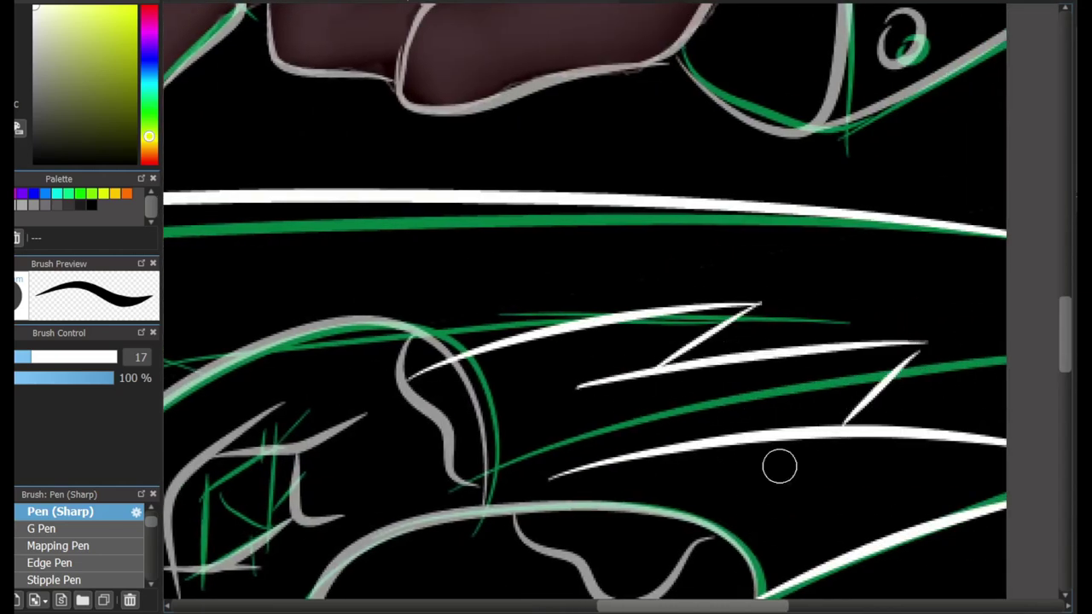
scroll(618, 583, "left", 10)
mouse_move(592, 343)
left_mouse_down()
mouse_move(942, 271)
mouse_move(895, 317)
mouse_move(926, 273)
left_mouse_up()
Erase the nest strand end that overlaps the upper-right edge of the middle egg
key("bracketleft")
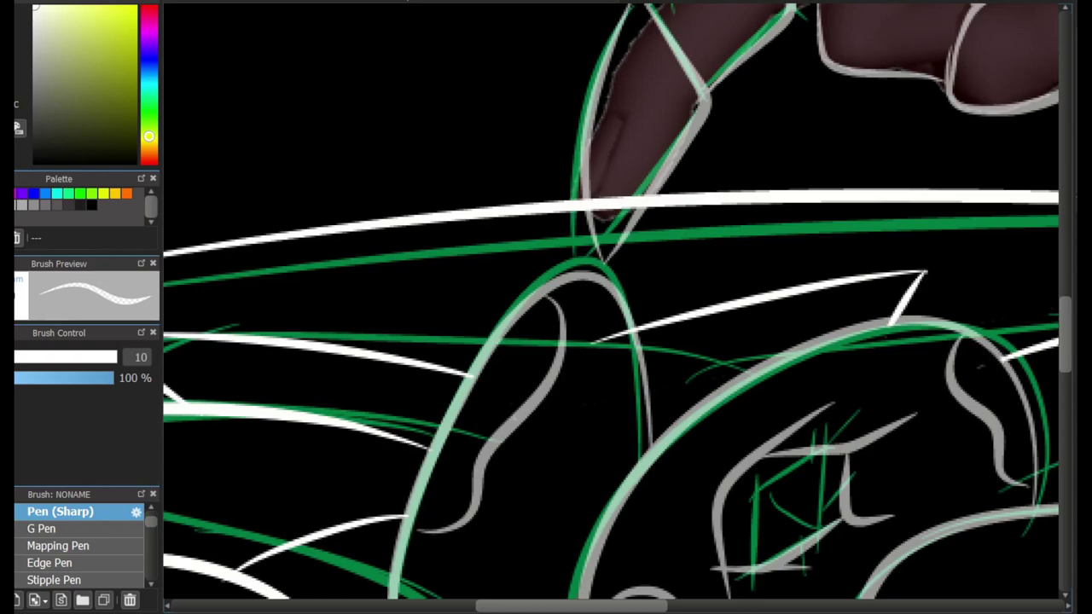
left_click_drag(1003, 358, 619, 209)
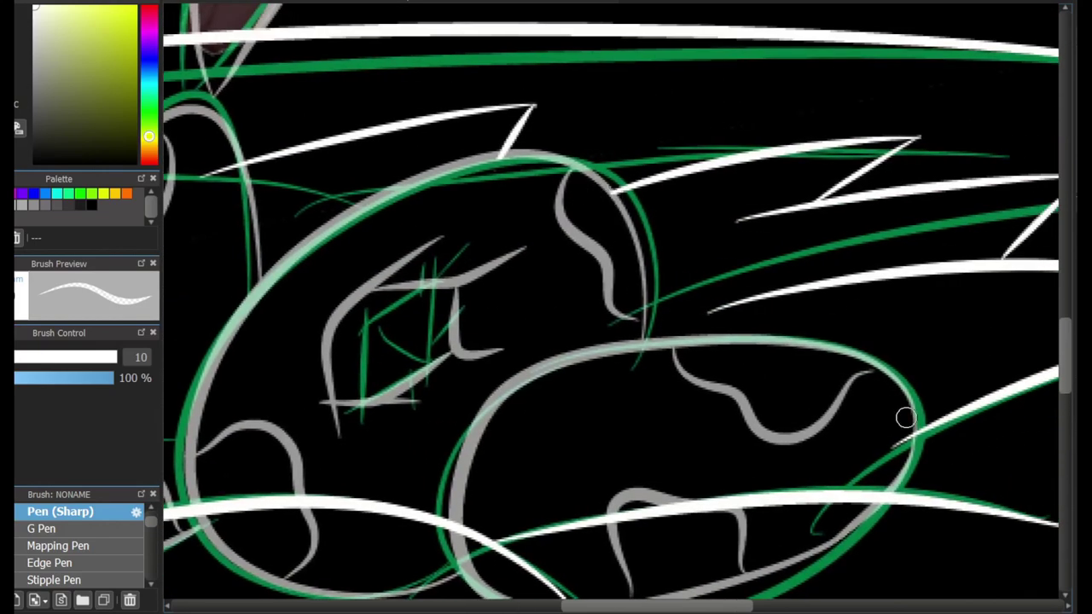
left_click_drag(512, 351, 811, 309)
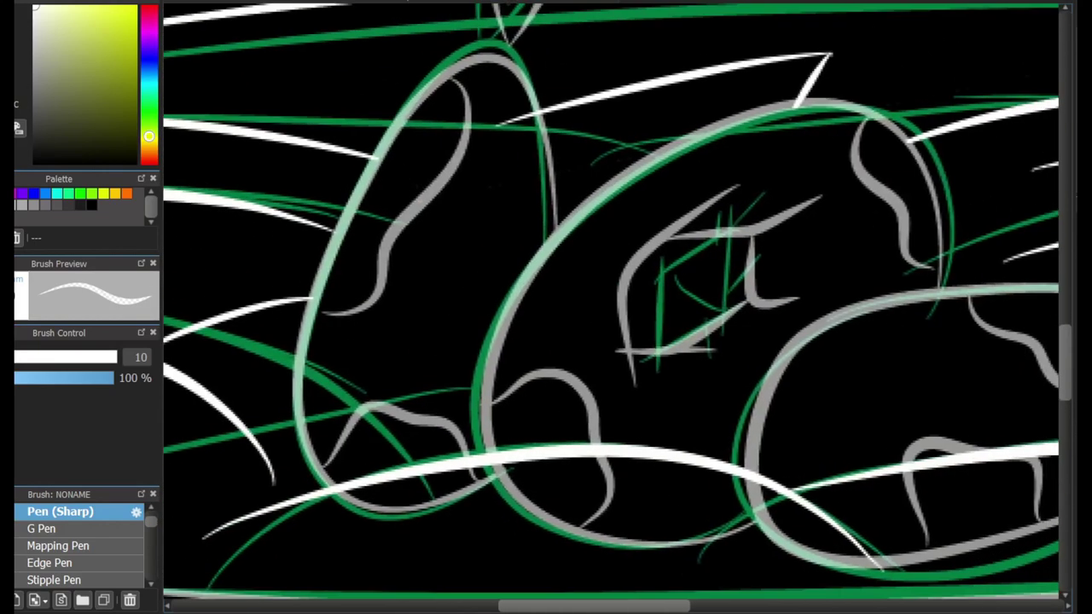
Set the eraser size to 26 and erase the egg outlines and spots below the front nest arches
scroll(604, 460, "up", 1)
left_click(54, 357)
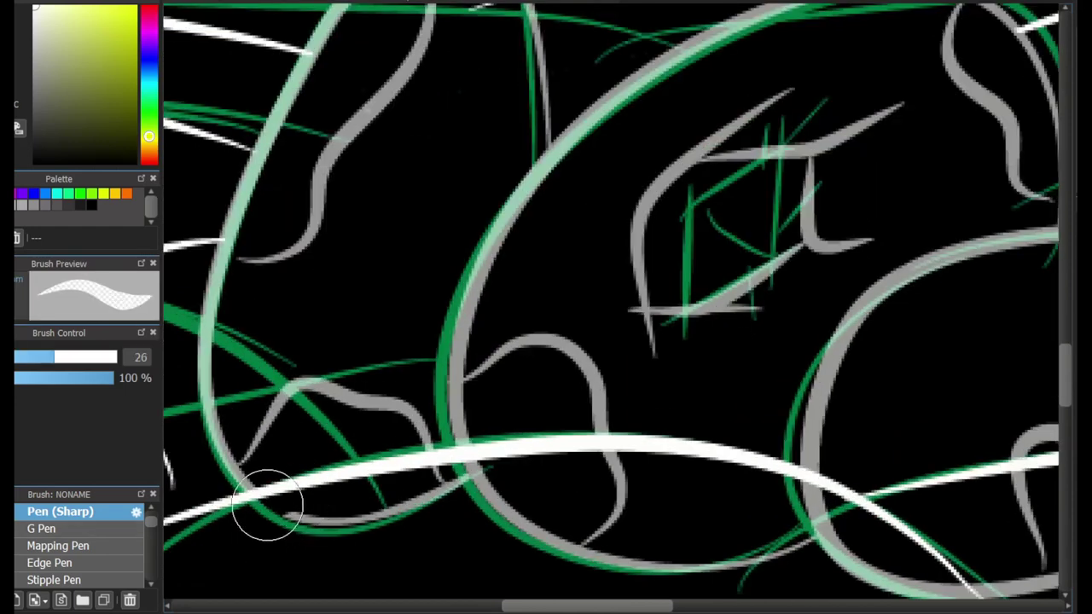
mouse_move(350, 523)
left_mouse_down()
mouse_move(473, 471)
mouse_move(444, 480)
mouse_move(649, 558)
mouse_move(688, 565)
mouse_move(832, 540)
mouse_move(805, 494)
mouse_move(598, 465)
mouse_move(626, 470)
left_mouse_up()
mouse_move(839, 529)
left_mouse_down()
mouse_move(481, 393)
mouse_move(675, 402)
mouse_move(691, 298)
mouse_move(853, 363)
mouse_move(403, 295)
mouse_move(427, 398)
mouse_move(532, 336)
mouse_move(508, 392)
left_mouse_up()
scroll(508, 393, "down", 3)
scroll(554, 385, "up", 2)
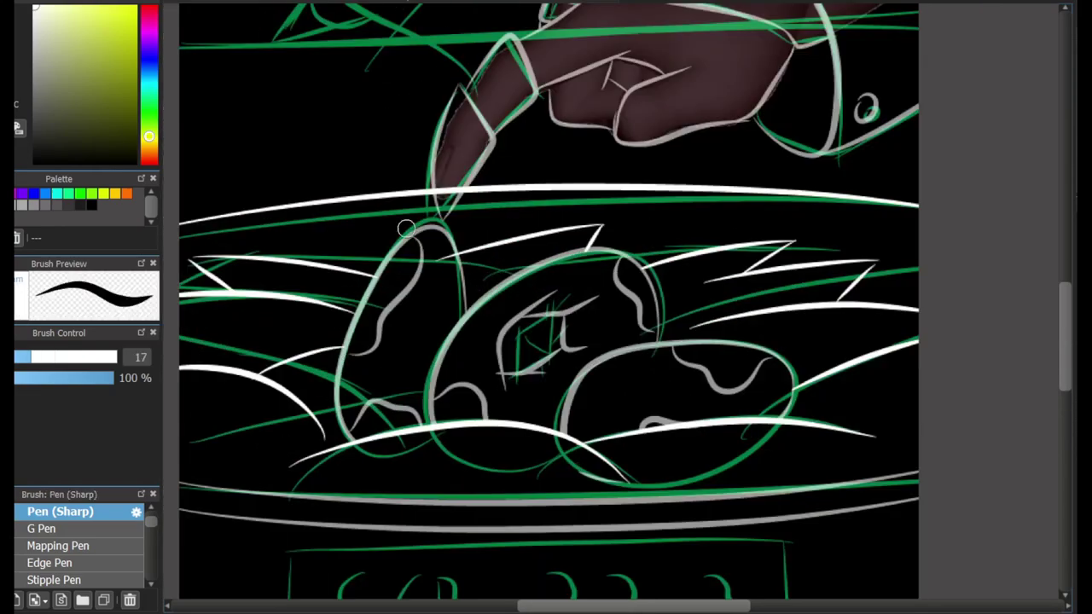
Erase the part of the upper rim line that crosses the pointing fingertip
scroll(431, 124, "up", 2)
scroll(432, 125, "up", 2)
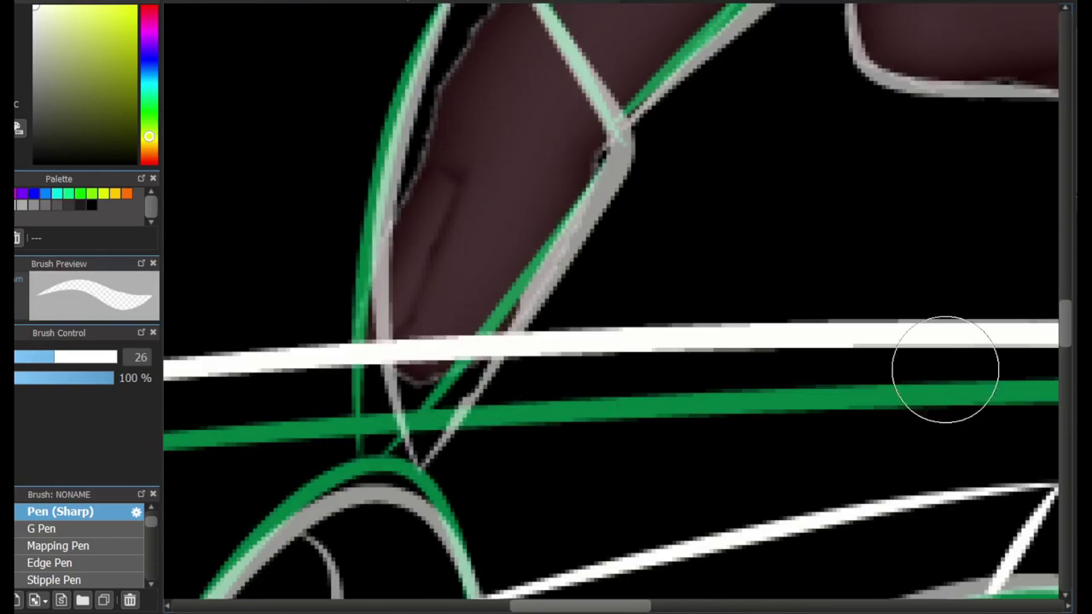
left_click_drag(512, 320, 447, 353)
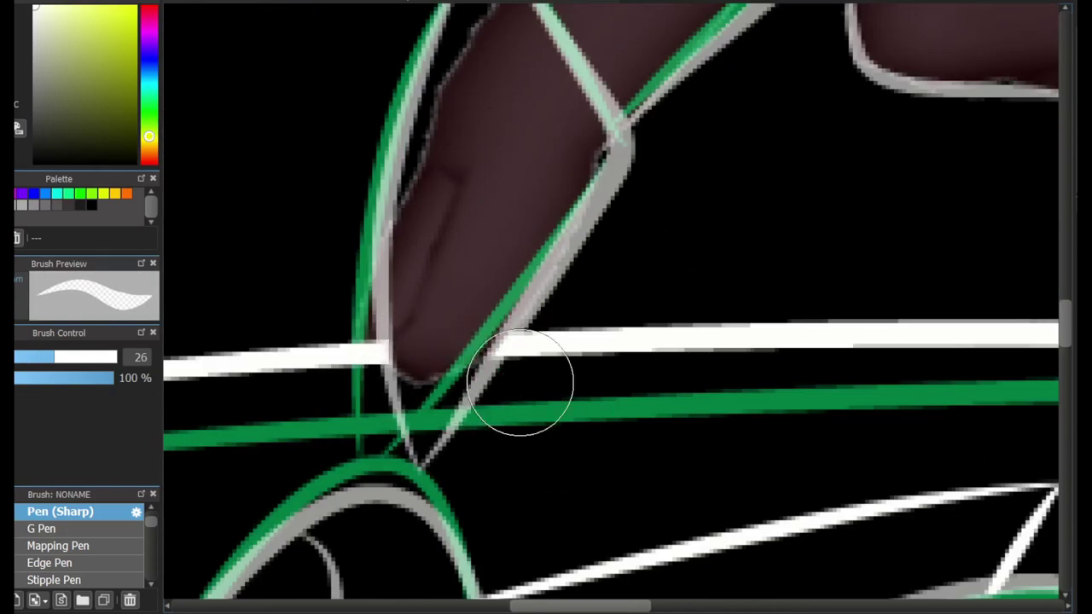
scroll(515, 385, "down", 5)
Ink straight horizontal lines below the title and across the canvas at the hand's height with the Pen brush
key("b")
scroll(254, 293, "up", 1)
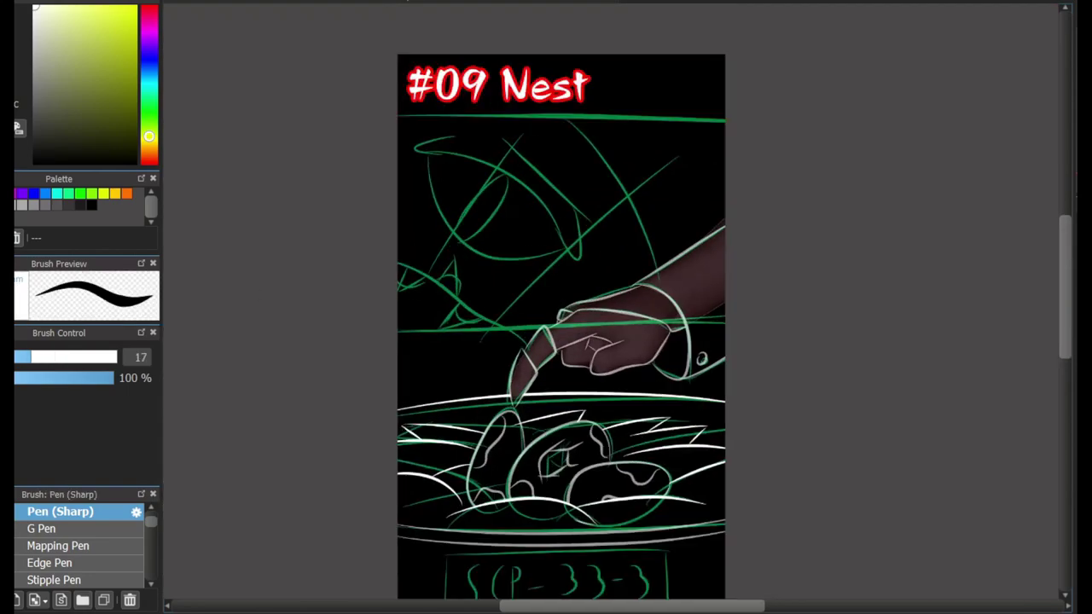
left_click(37, 514)
mouse_move(383, 116)
left_mouse_down()
mouse_move(731, 336)
mouse_move(780, 335)
left_mouse_up()
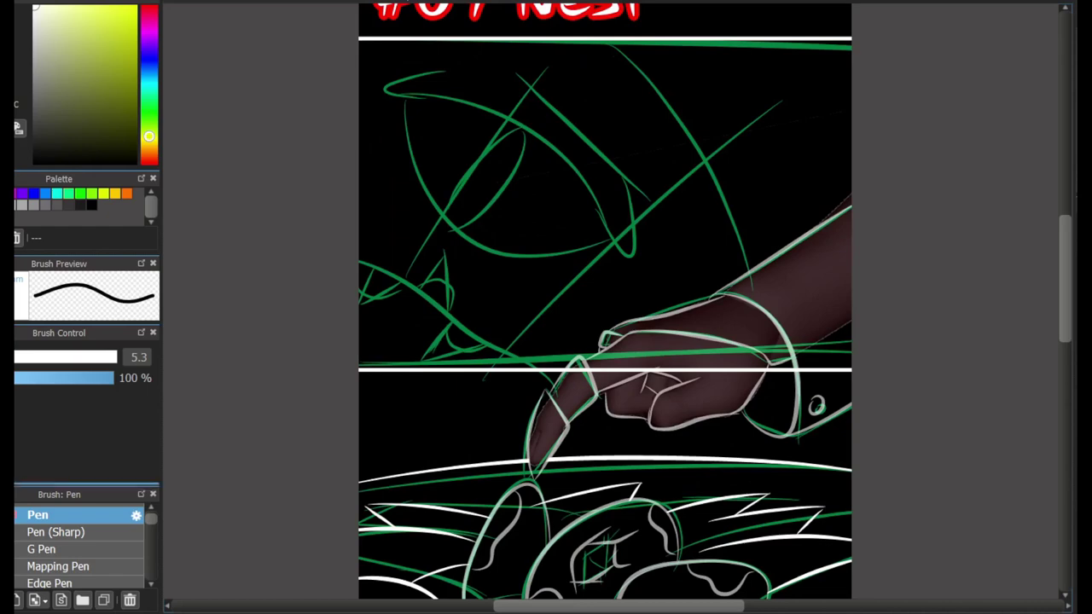
Ink two straight white diagonal lines over the sketched diagonals in the background above the hand with the Pen brush
scroll(79, 546, "up", 1)
left_click_drag(436, 265, 401, 268)
left_click_drag(768, 97, 538, 331)
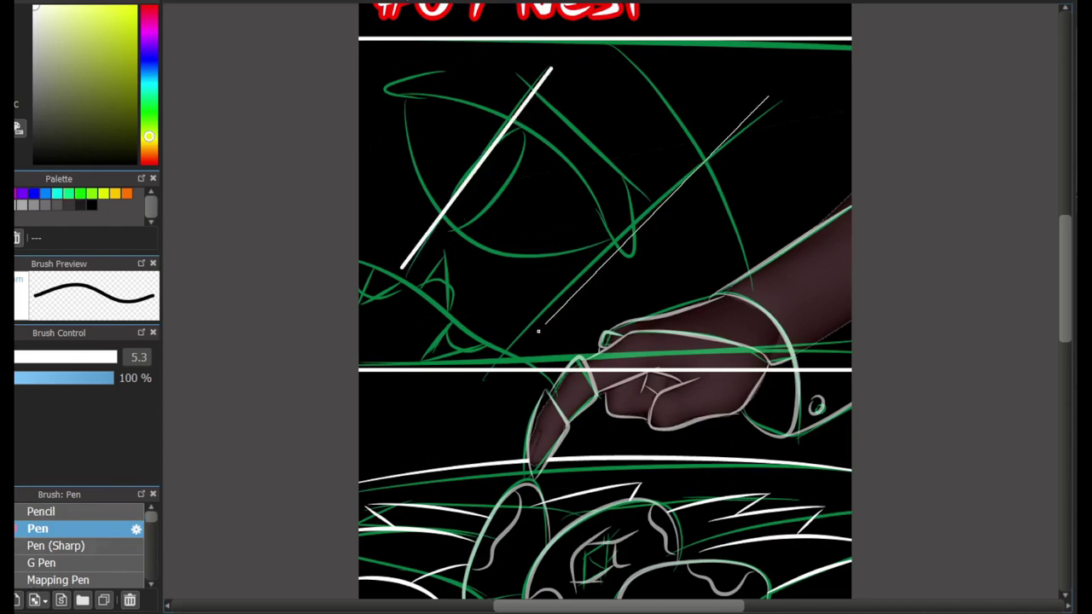
scroll(608, 317, "down", 1)
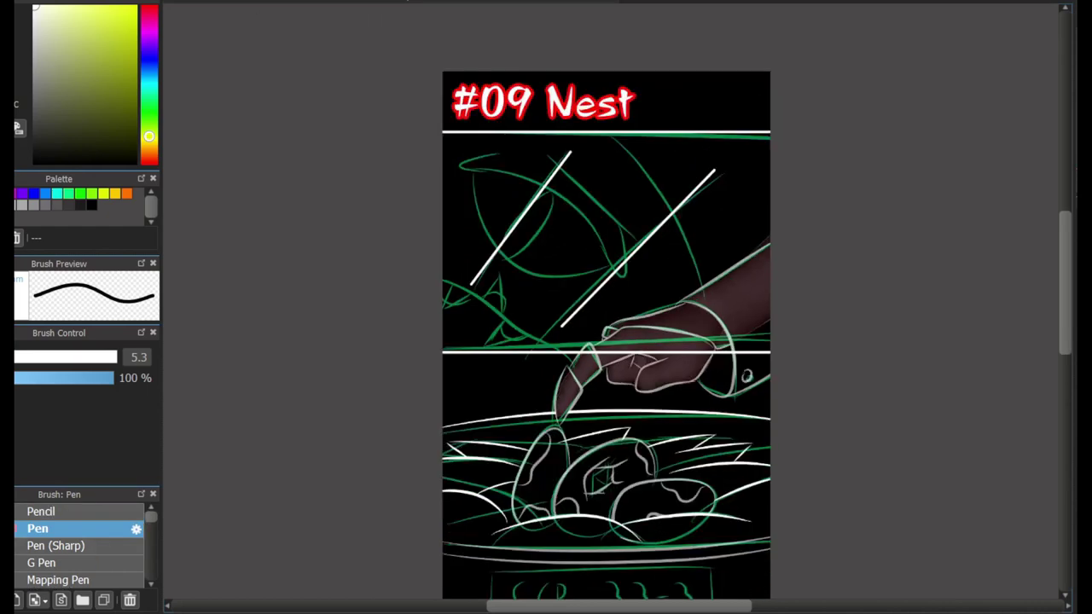
Select the background area with the two diagonal lines, shift them left until the first meets the canvas edge, and deselect
scroll(352, 43, "up", 2)
scroll(856, 222, "down", 1)
left_click_drag(968, 110, 489, 405)
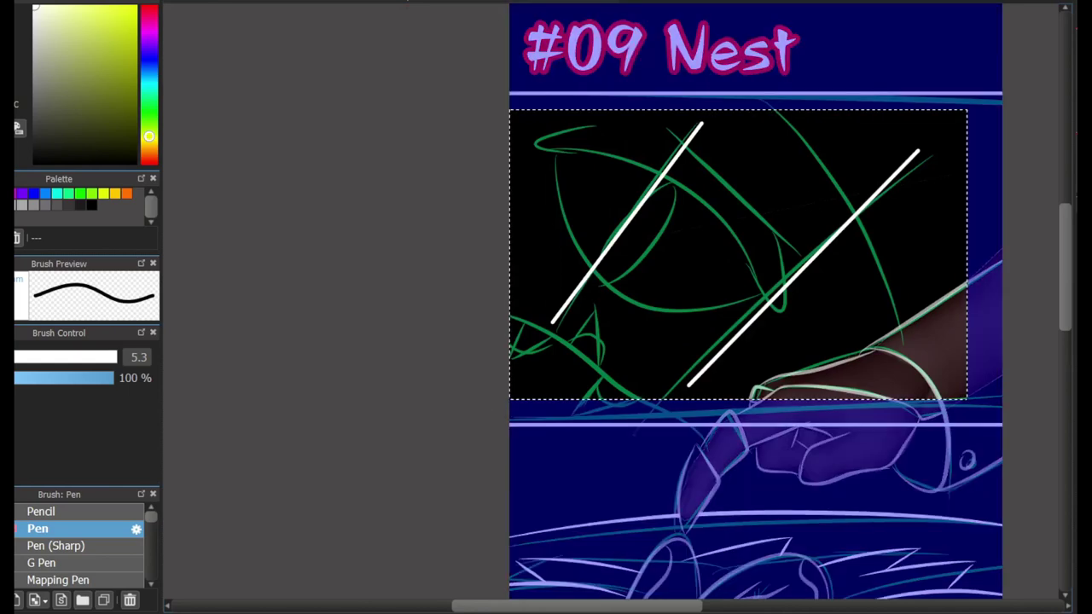
left_click_drag(726, 256, 681, 256)
key("ctrl+z")
key("ctrl+d")
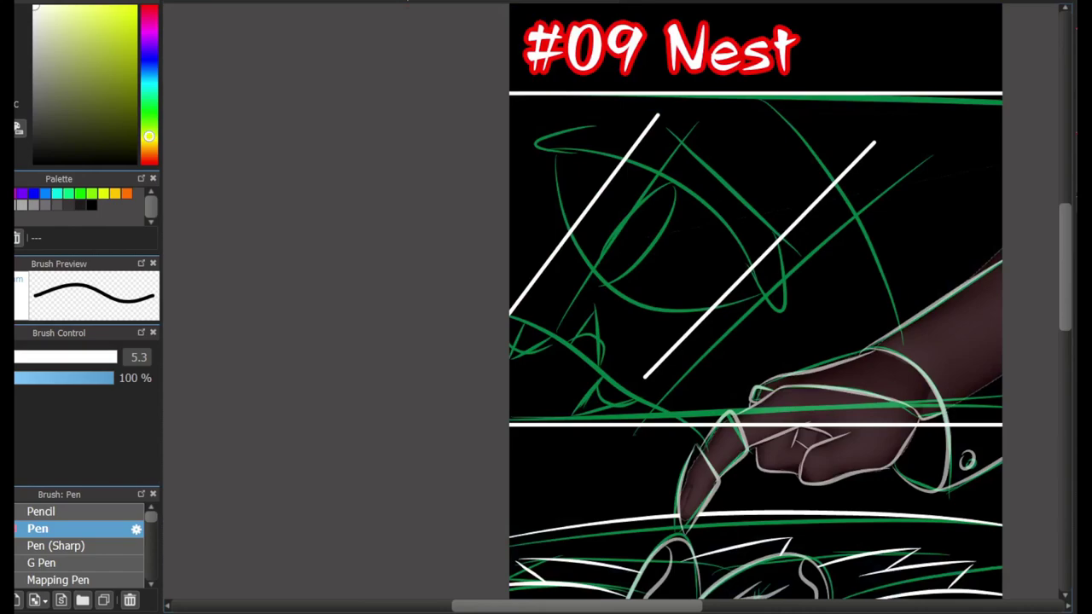
scroll(862, 415, "down", 2)
scroll(863, 416, "up", 2)
Erase the horizontal background line wherever it crosses the hand and continues past the cuff, using the size 26 eraser
key("e")
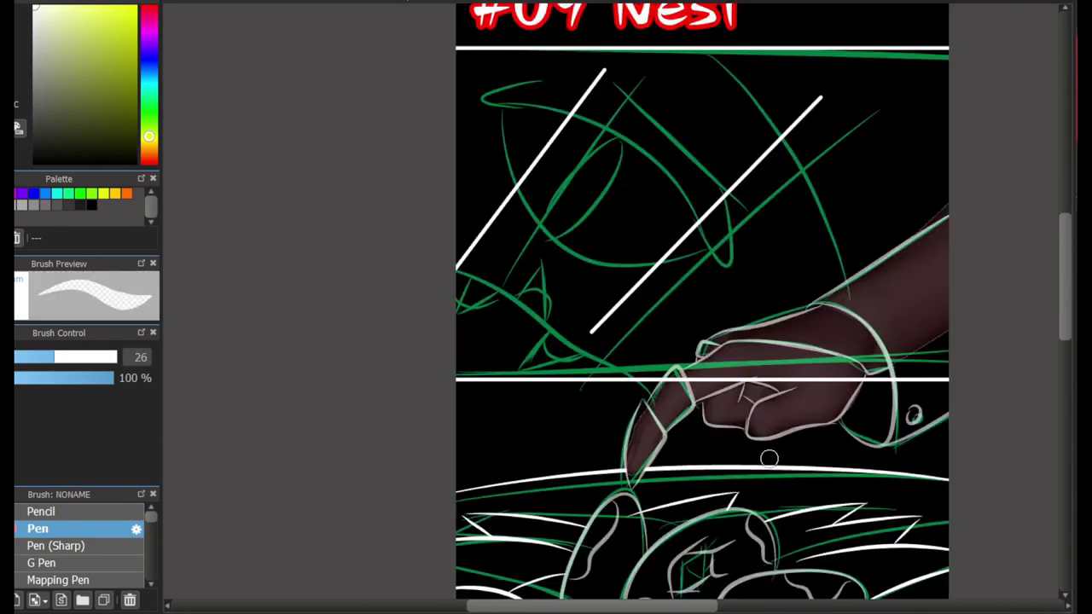
scroll(862, 415, "up", 1)
scroll(685, 364, "up", 2)
mouse_move(507, 307)
left_mouse_down()
mouse_move(534, 313)
mouse_move(546, 295)
mouse_move(748, 314)
mouse_move(779, 309)
left_mouse_up()
mouse_move(629, 605)
left_mouse_down()
mouse_move(754, 552)
mouse_move(776, 342)
left_mouse_up()
scroll(289, 351, "down", 3)
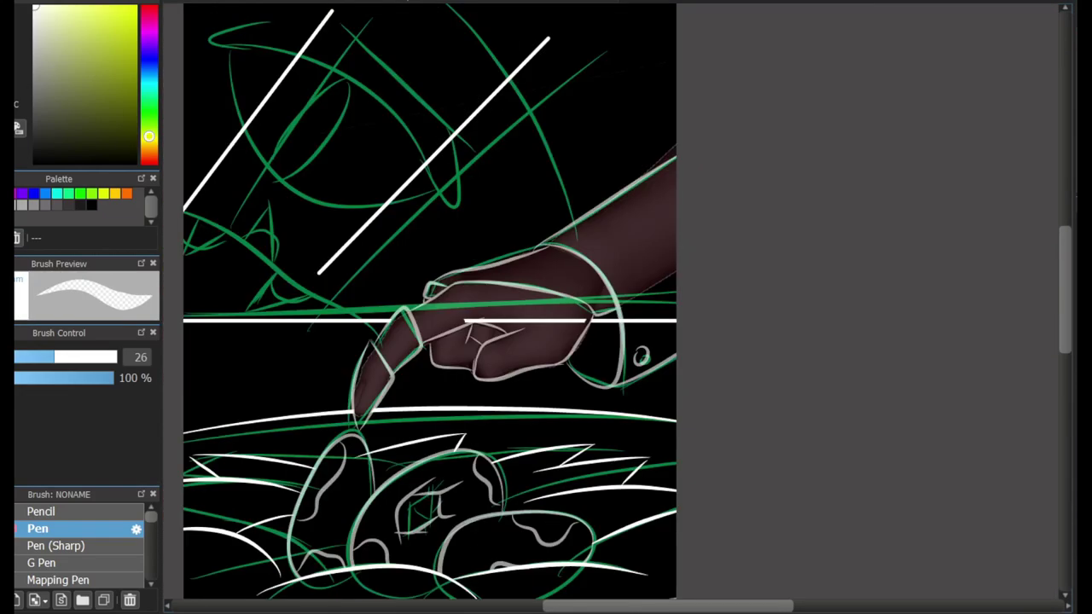
scroll(512, 308, "up", 2)
left_click_drag(464, 302, 871, 380)
key("Delete")
scroll(614, 307, "down", 3)
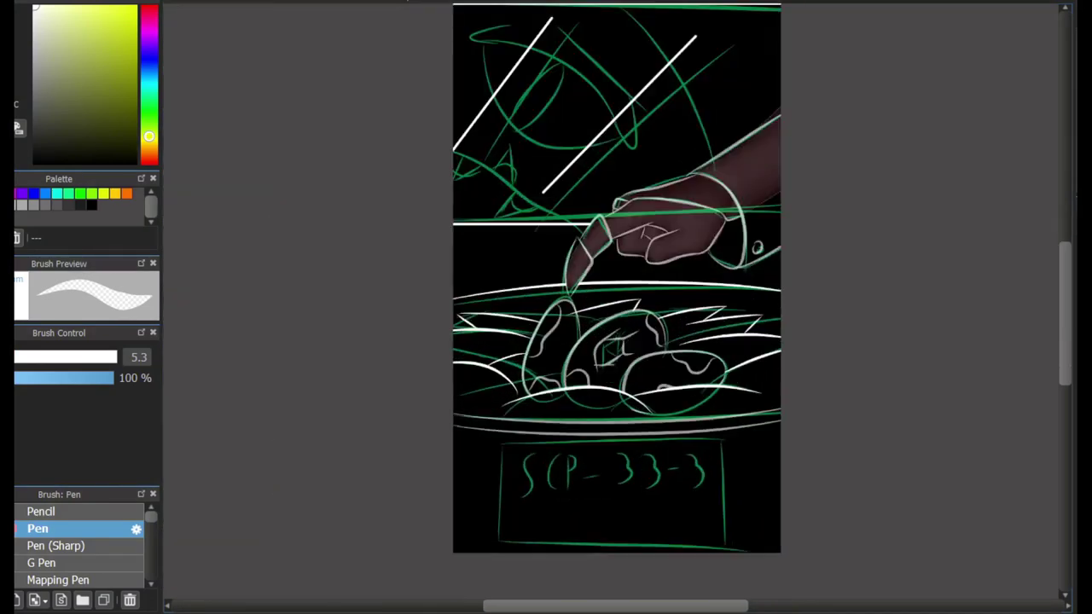
Draw a straight white rectangle over the sketched sign frame below the nest and select the area around it
scroll(565, 543, "up", 2)
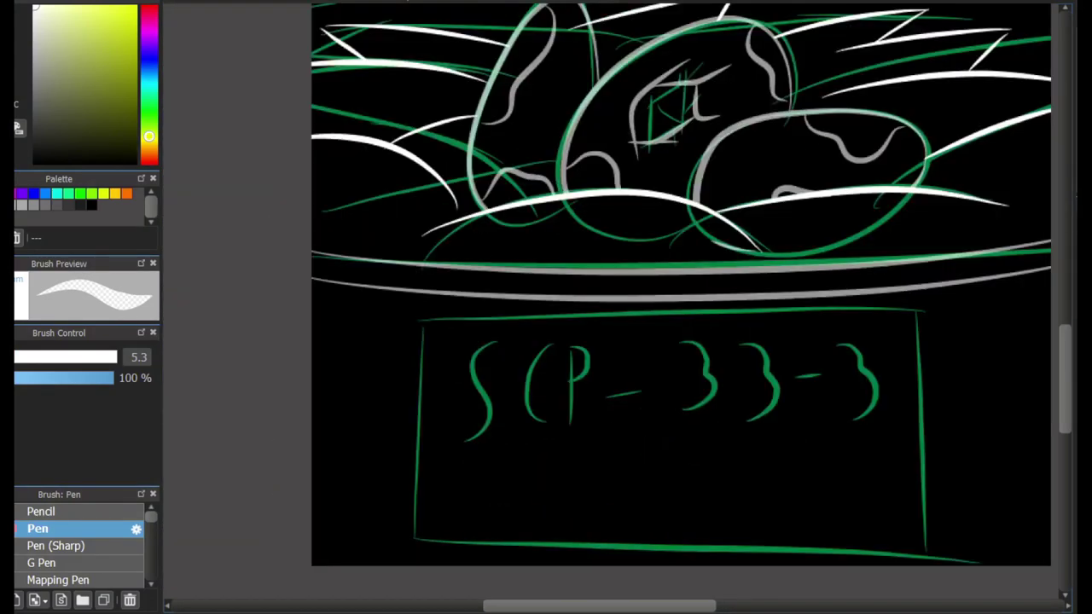
left_click_drag(417, 336, 930, 548)
left_click_drag(406, 327, 941, 559)
Mesh-transform the sign frame on a 4 by 4 grid, raising its four corners and starting to bow the lower edge
key("ctrl+shift+m")
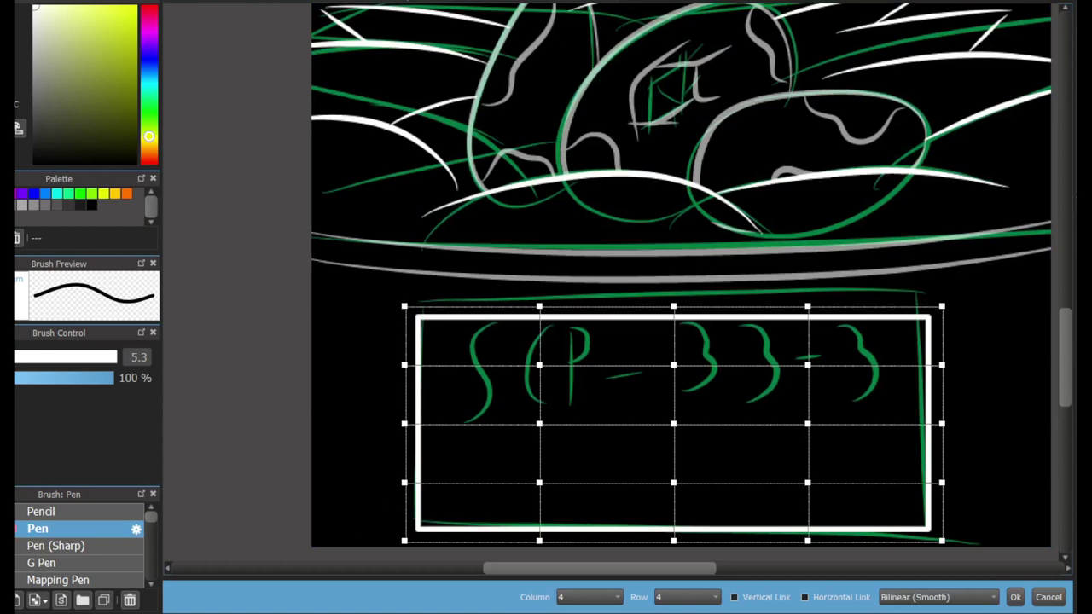
left_click_drag(405, 306, 401, 293)
left_click_drag(942, 306, 938, 292)
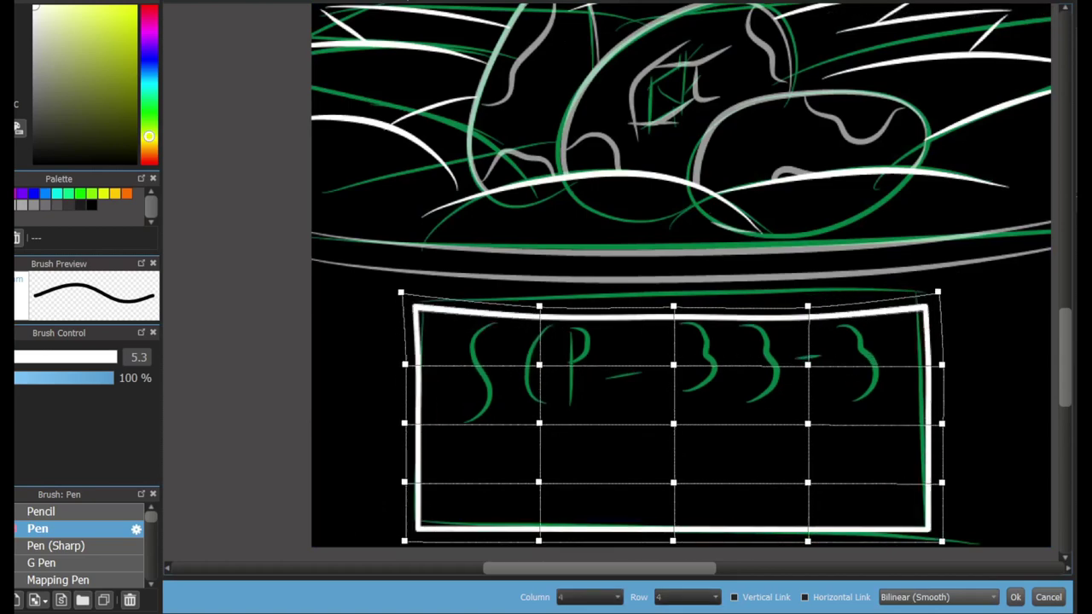
left_click_drag(942, 541, 941, 527)
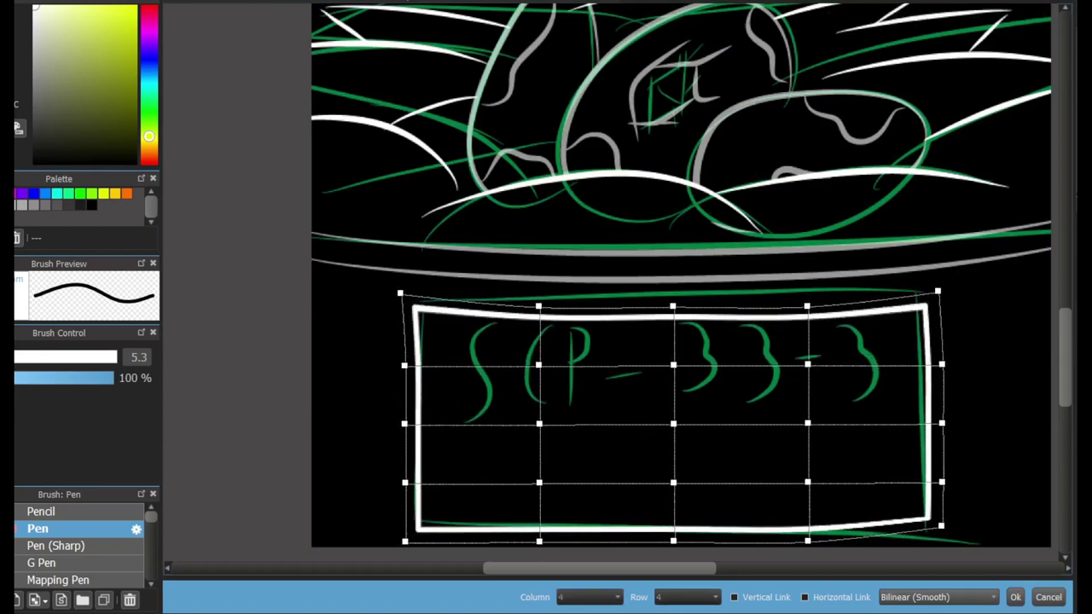
left_click_drag(405, 541, 406, 525)
left_click_drag(538, 541, 537, 534)
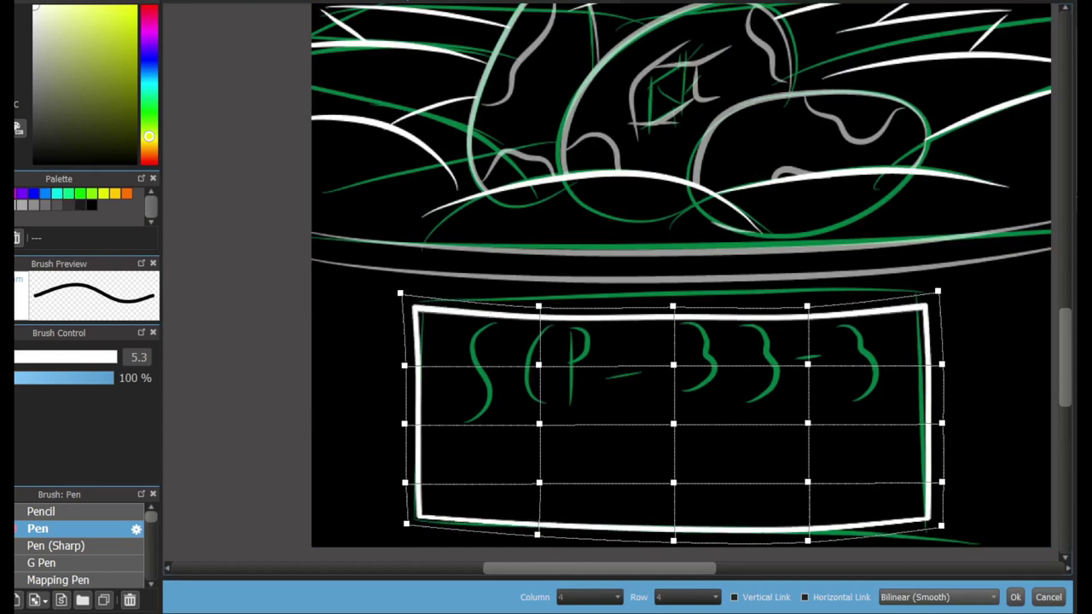
Bow the sign frame's upper and lower edges to follow the nest rim, reposition the frame slightly, and apply the mesh transform
left_click_drag(807, 541, 813, 535)
left_click_drag(807, 305, 808, 313)
left_click_drag(674, 306, 673, 319)
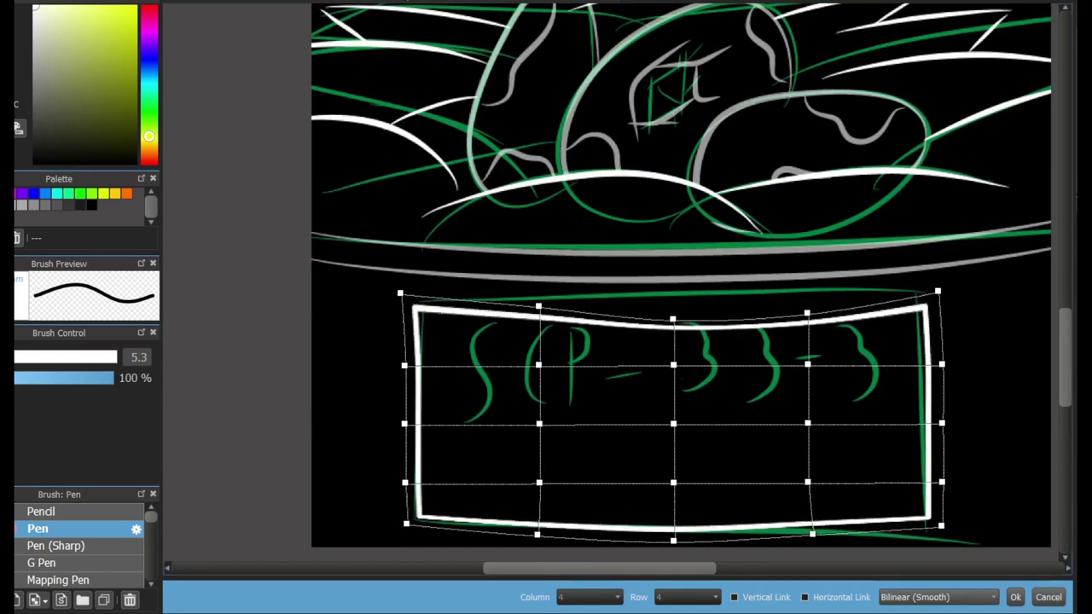
left_click_drag(539, 306, 537, 313)
left_click_drag(598, 427, 602, 420)
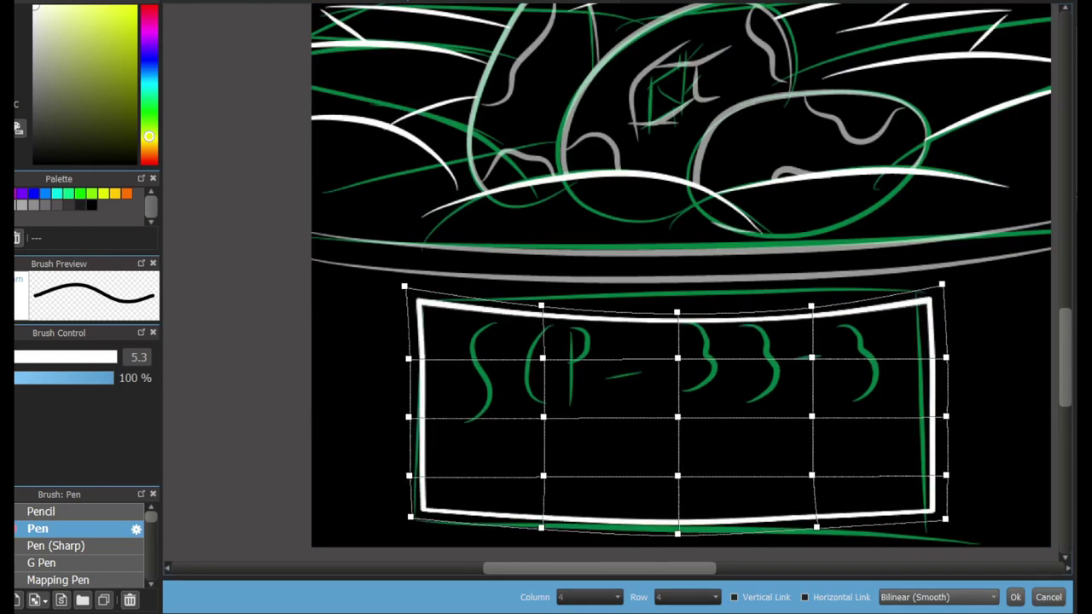
left_click_drag(404, 286, 407, 296)
left_click_drag(942, 283, 941, 290)
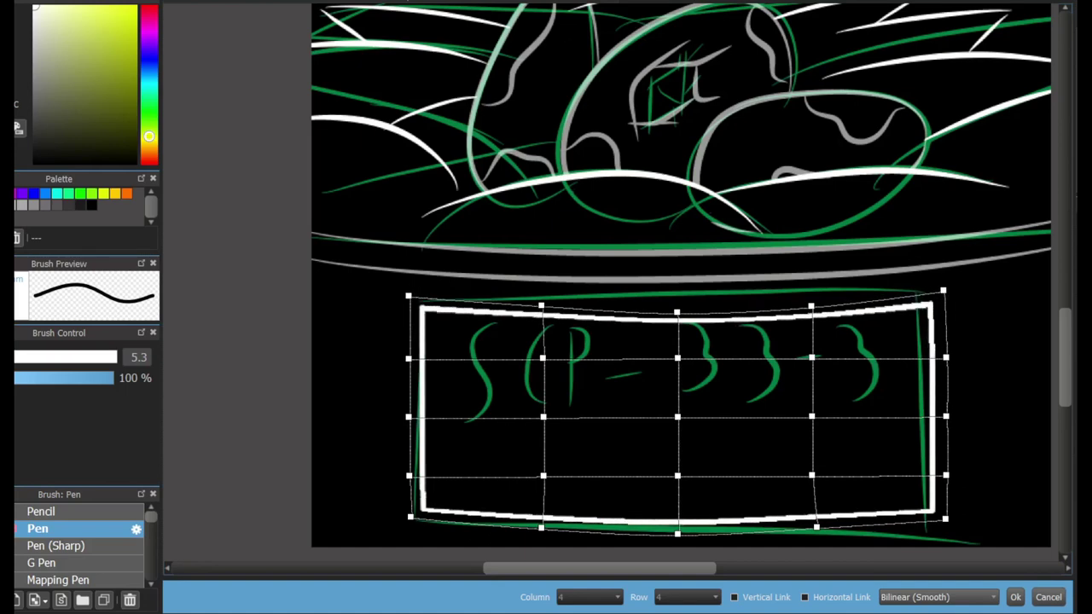
key("Return")
scroll(598, 384, "down", 2)
scroll(598, 384, "up", 3)
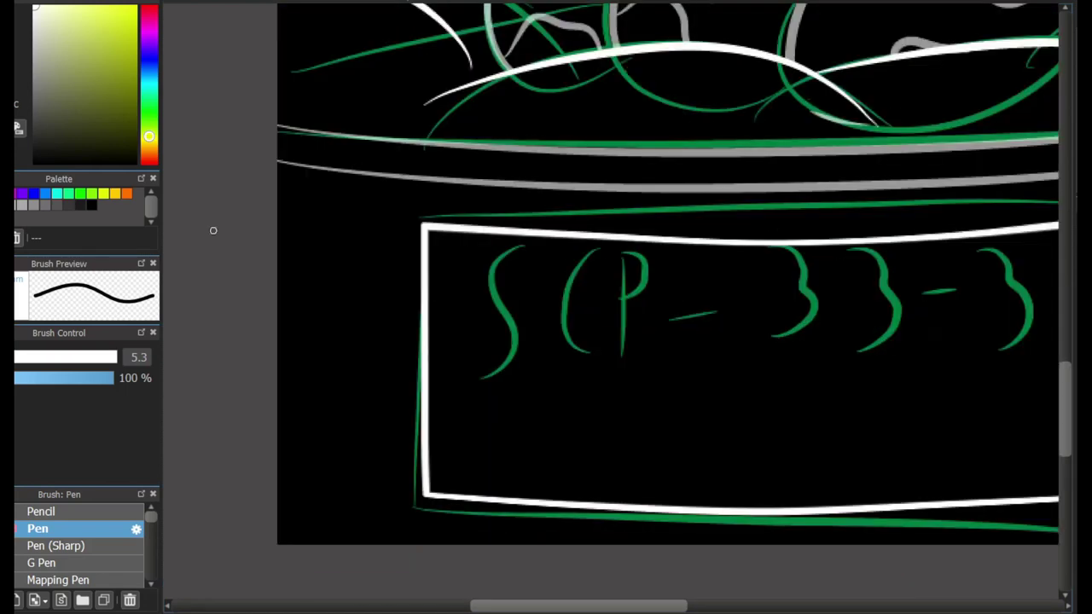
scroll(213, 231, "right", 3)
left_click_drag(382, 264, 314, 427)
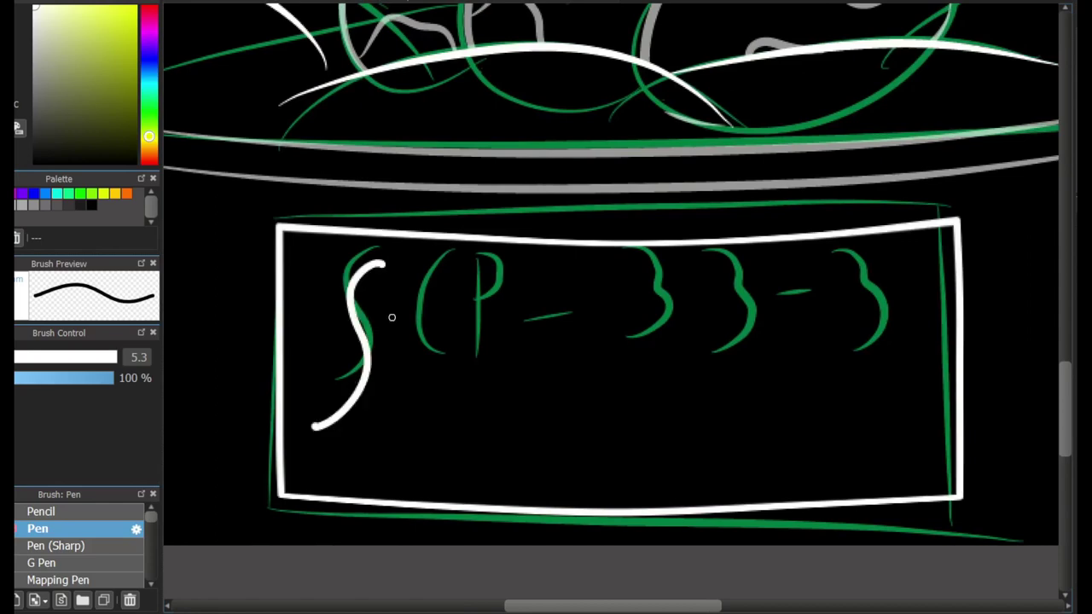
left_click(43, 511)
left_click(429, 378)
key("ctrl+z")
key("ctrl+z")
Add the white text "SCP - 033-3" inside the sign frame
scroll(610, 273, "down", 3)
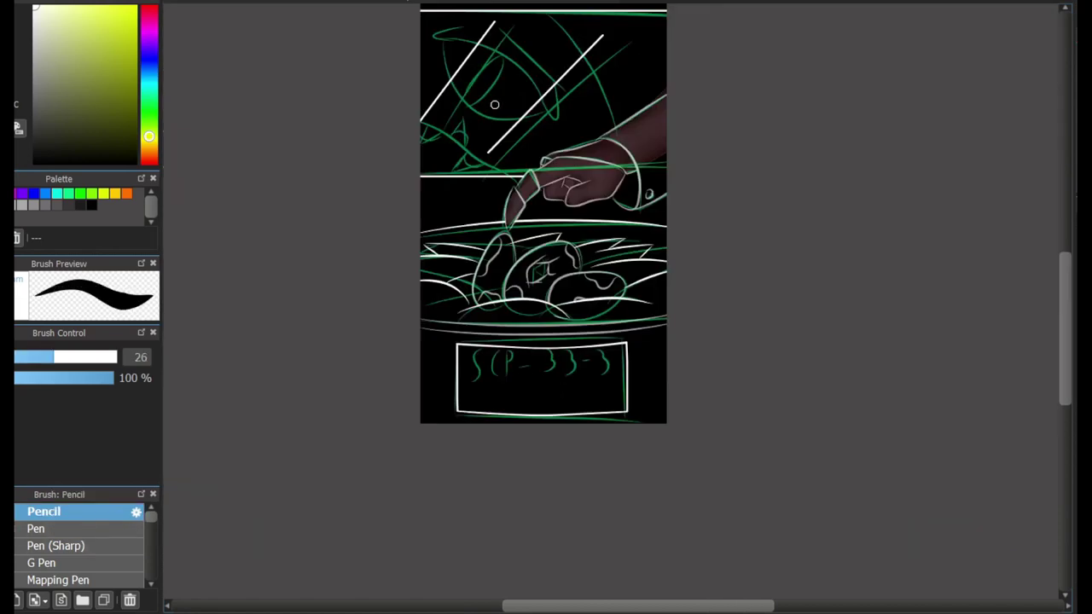
scroll(504, 128, "up", 1)
scroll(633, 297, "up", 2)
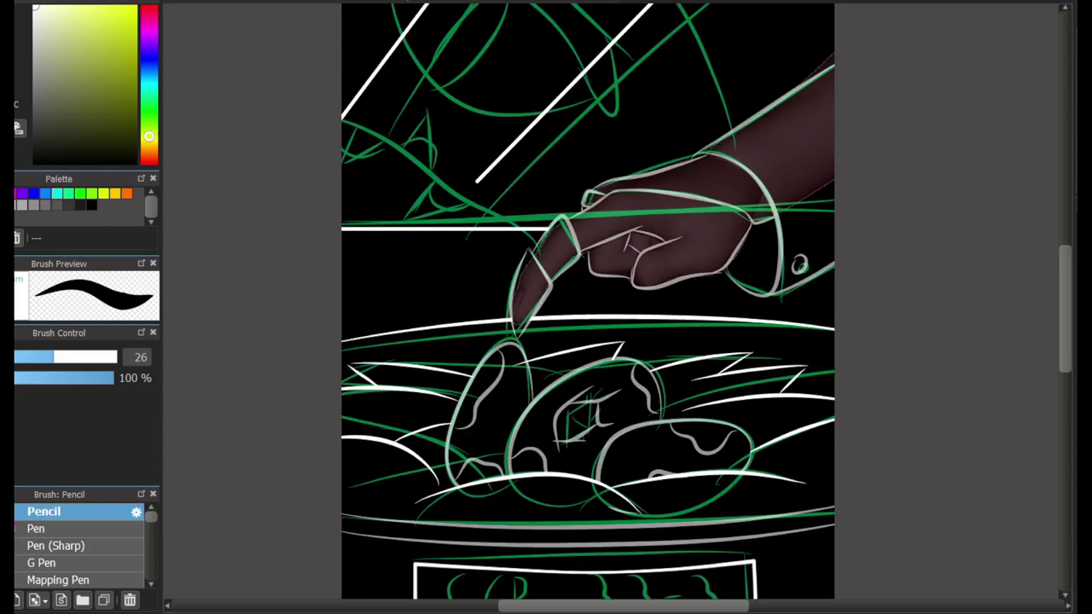
scroll(589, 308, "down", 2)
scroll(546, 444, "up", 3)
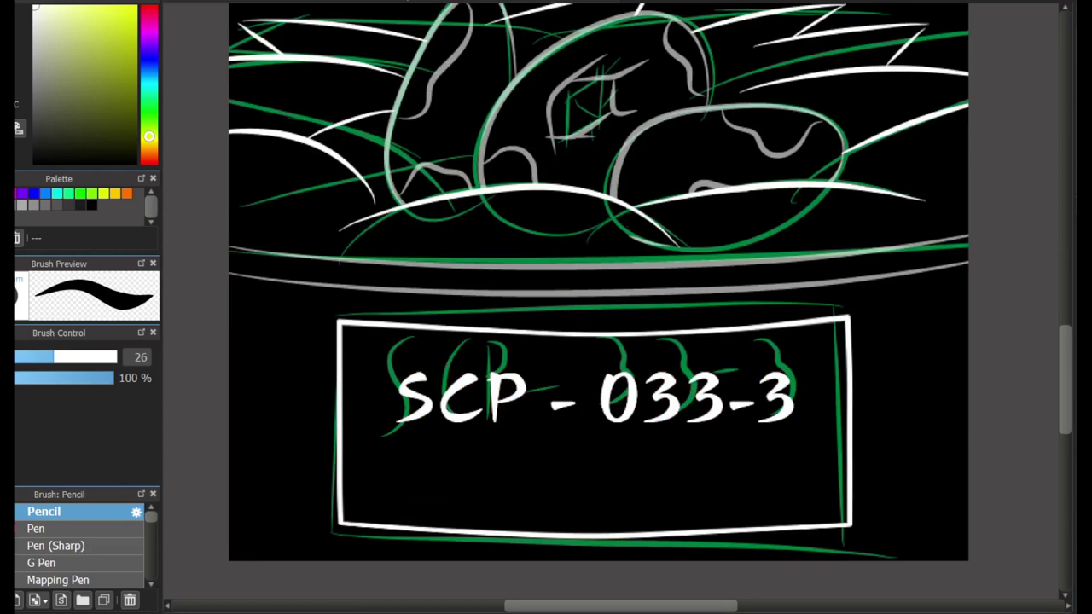
Restore the line art to full opacity and hide the green sketch and the arm's brown shading
key("ctrl+minus")
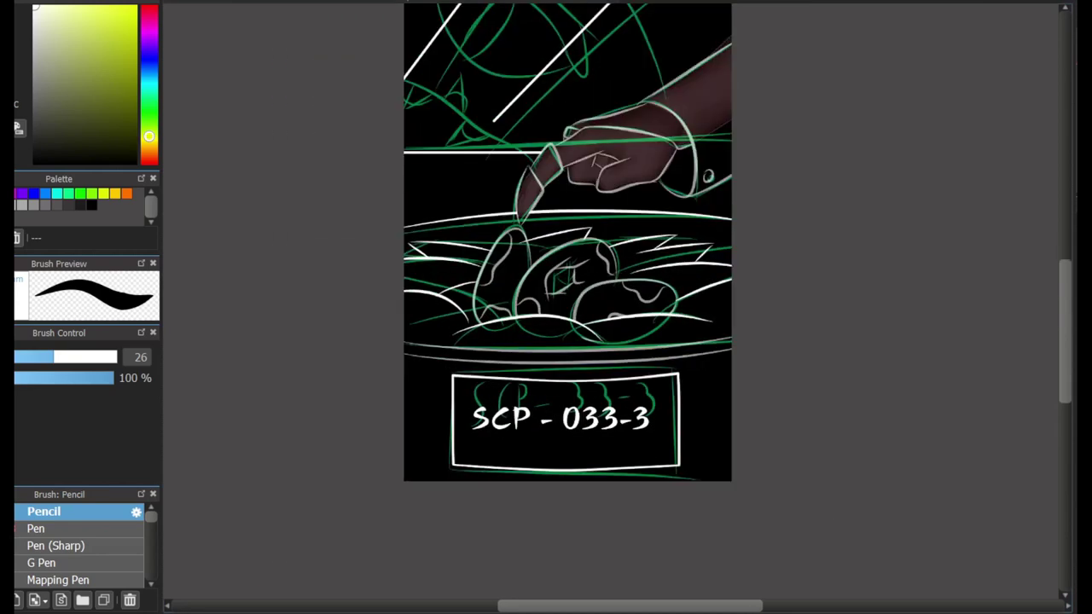
key("ctrl+minus")
key("ctrl+plus")
key("ctrl+plus")
key("ctrl+plus")
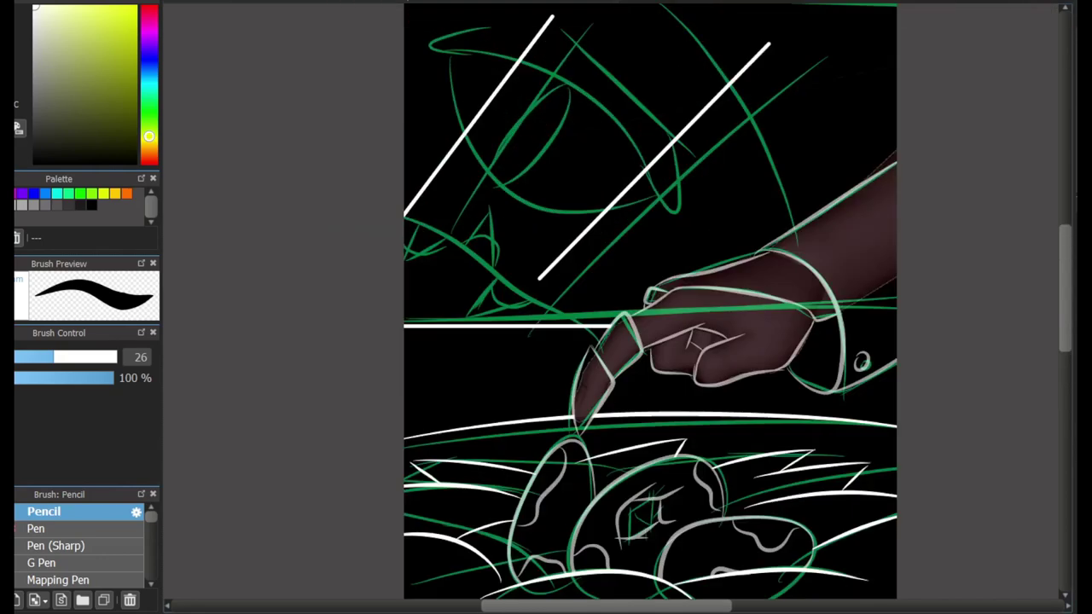
key("ctrl+minus")
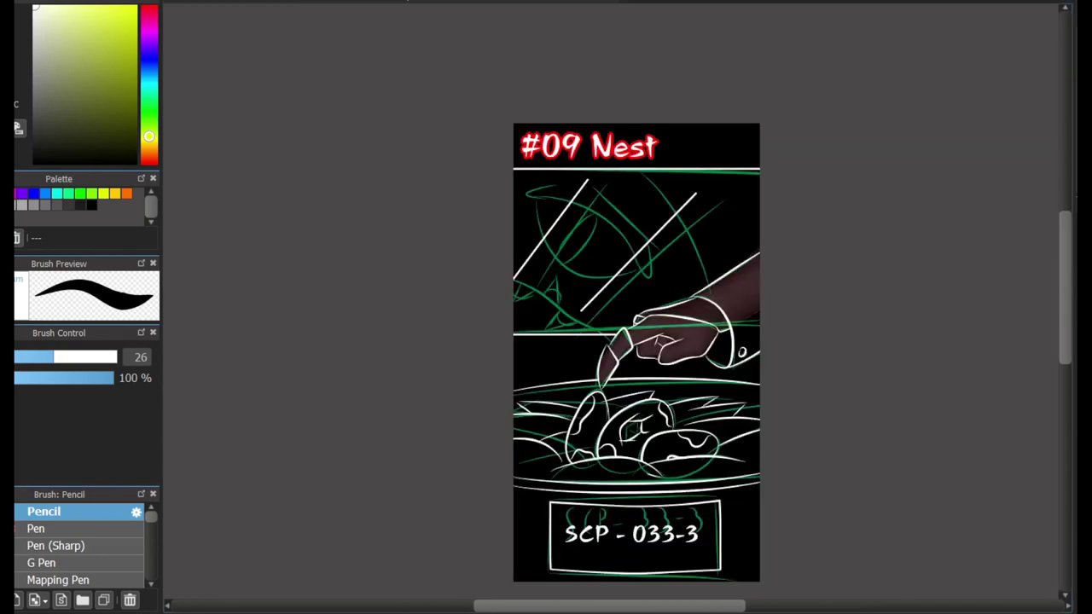
key("ctrl+plus")
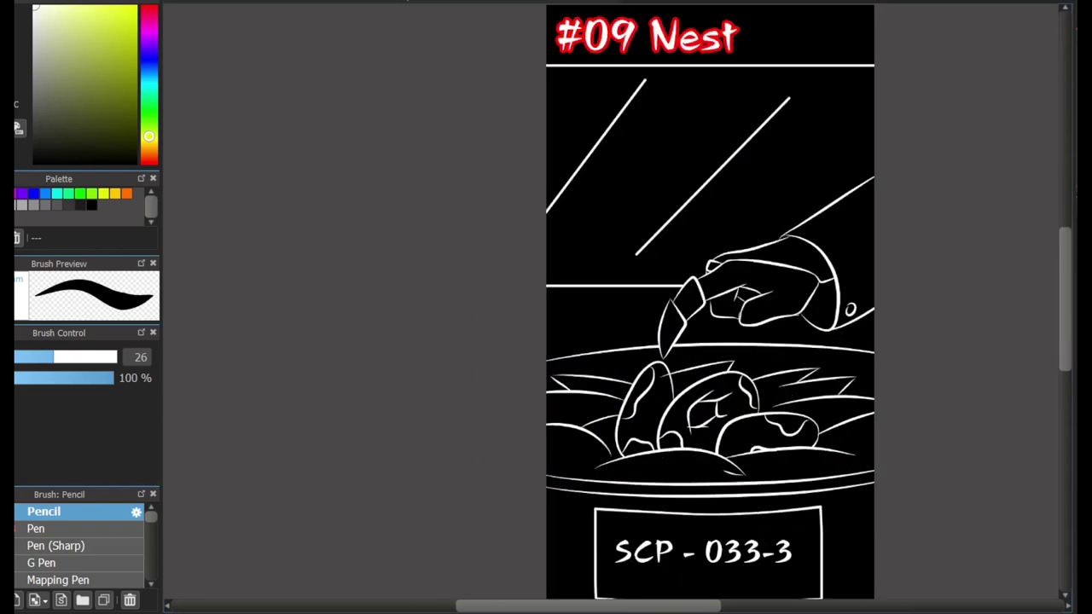
Replace the thick knuckle stroke on the back of the hand with a thin tapered one using Pen (Sharp) at size 17
key("ctrl+plus")
key("ctrl+plus")
key("ctrl+plus")
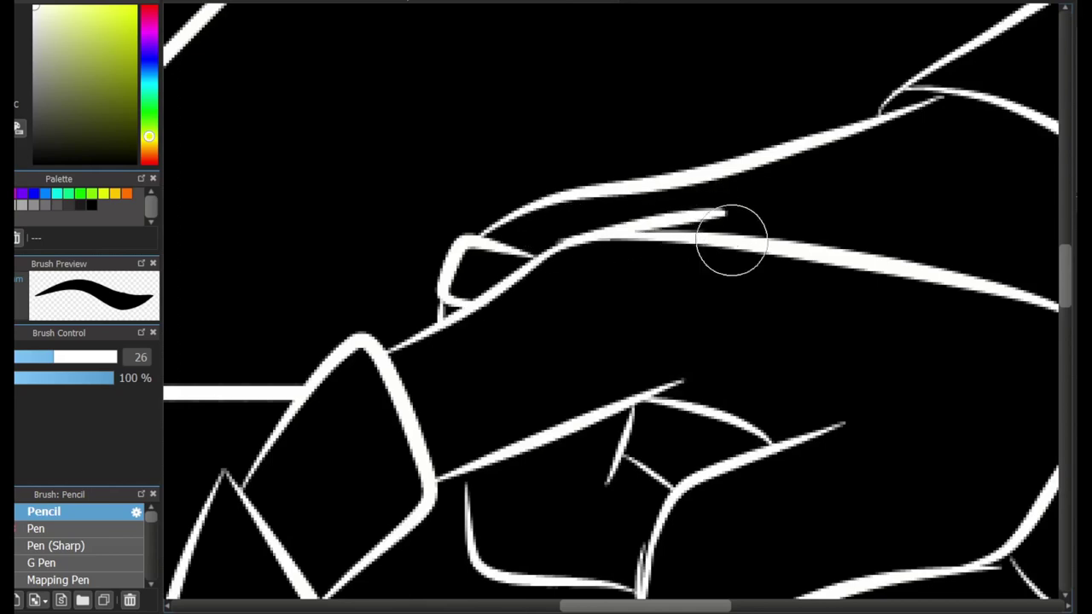
left_click_drag(609, 295, 671, 303)
key("ctrl+z")
left_click(60, 545)
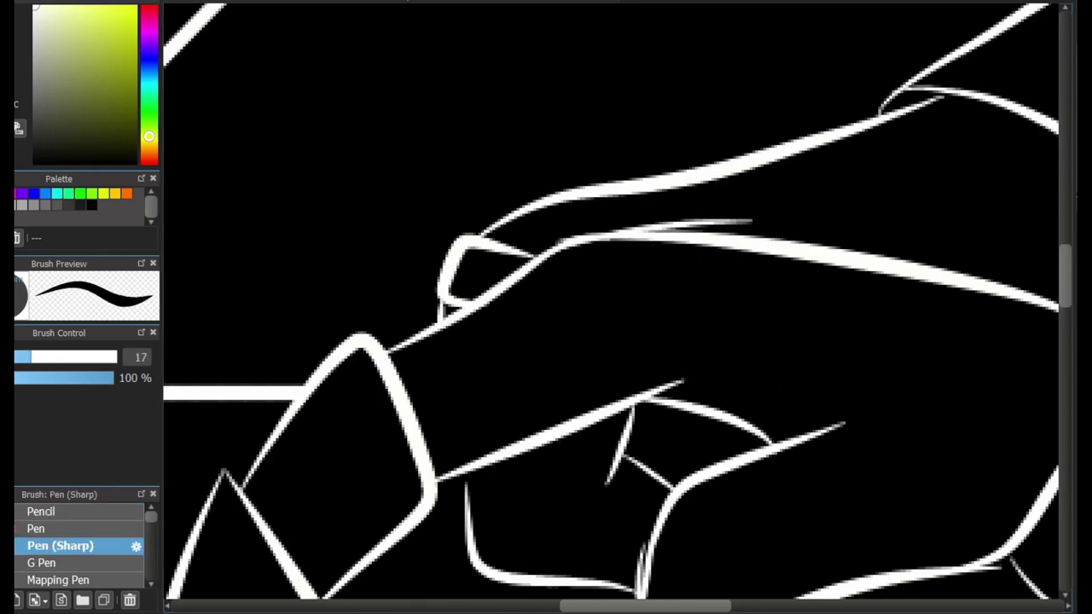
Erase the stray line ends where the hand meets the cuff and join the lower cuff line to the hand's outline
scroll(768, 239, "down", 4)
scroll(768, 239, "right", 4)
scroll(896, 290, "up", 2)
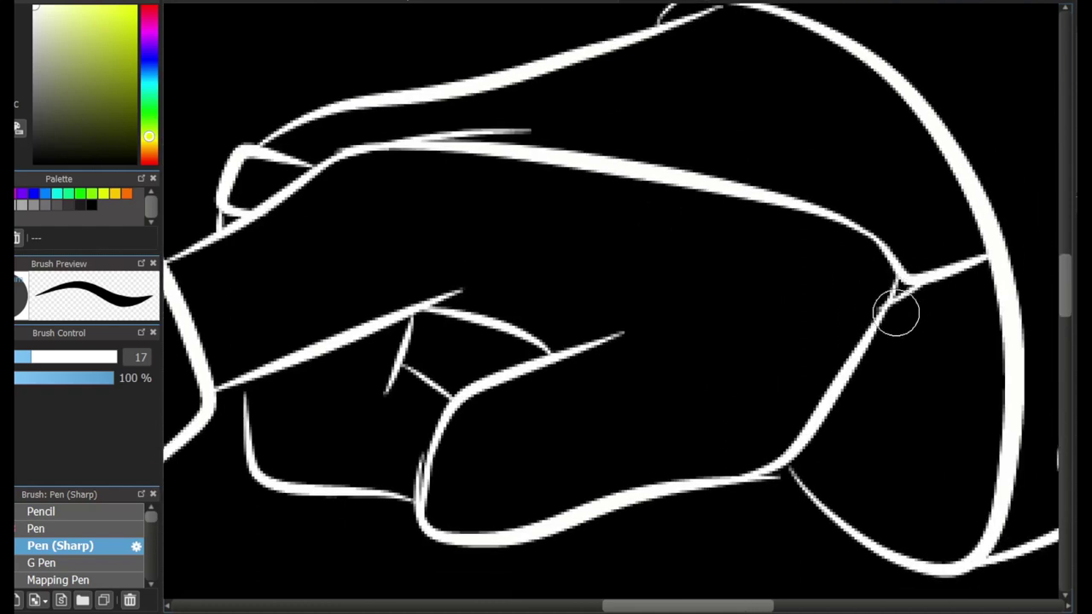
key("e")
scroll(780, 427, "up", 2)
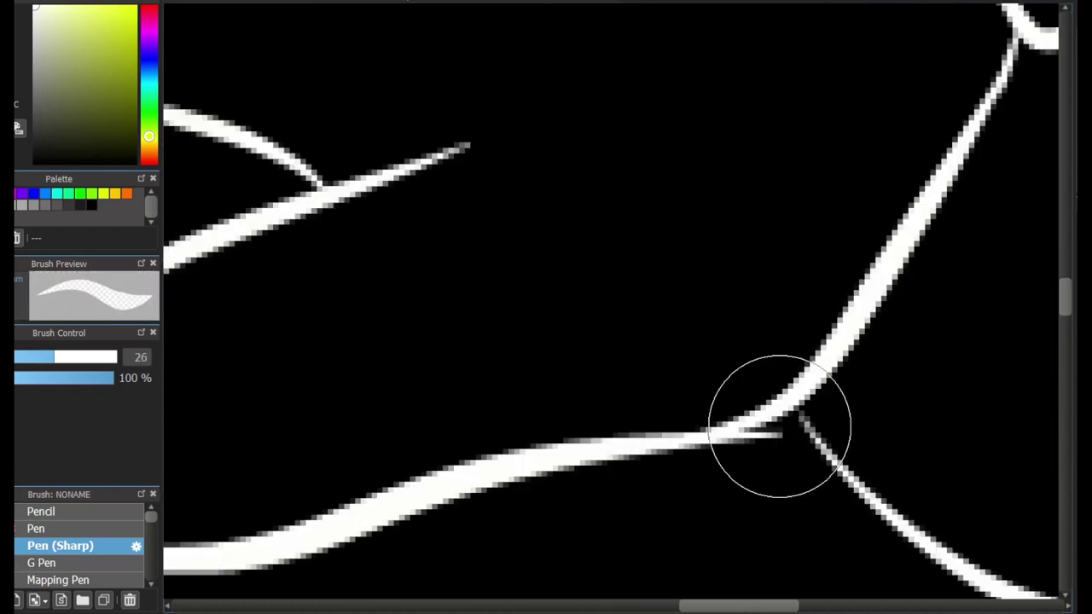
left_click_drag(780, 426, 722, 468)
key("e")
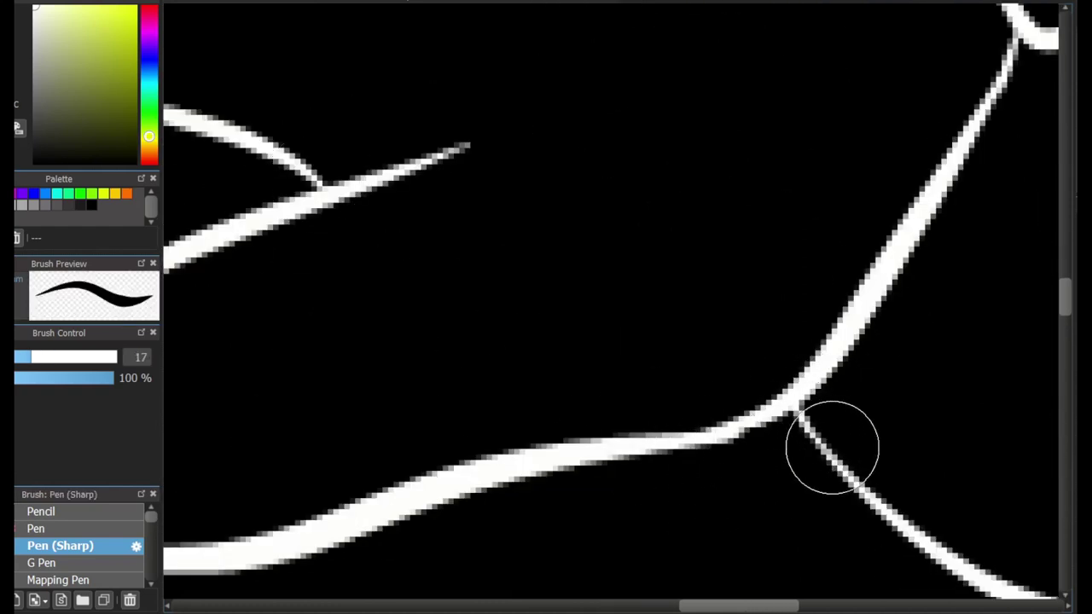
Show the green sketch again and dim the line art over it
scroll(654, 446, "down", 5)
scroll(535, 420, "down", 2)
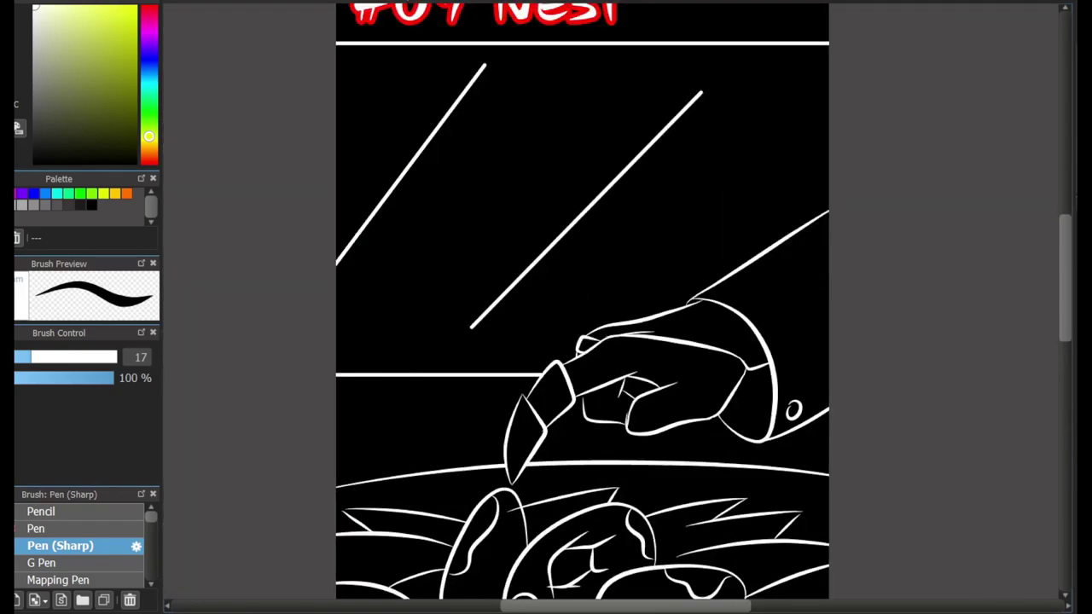
mouse_move(732, 244)
left_mouse_down()
mouse_move(782, 205)
mouse_move(744, 86)
left_mouse_up()
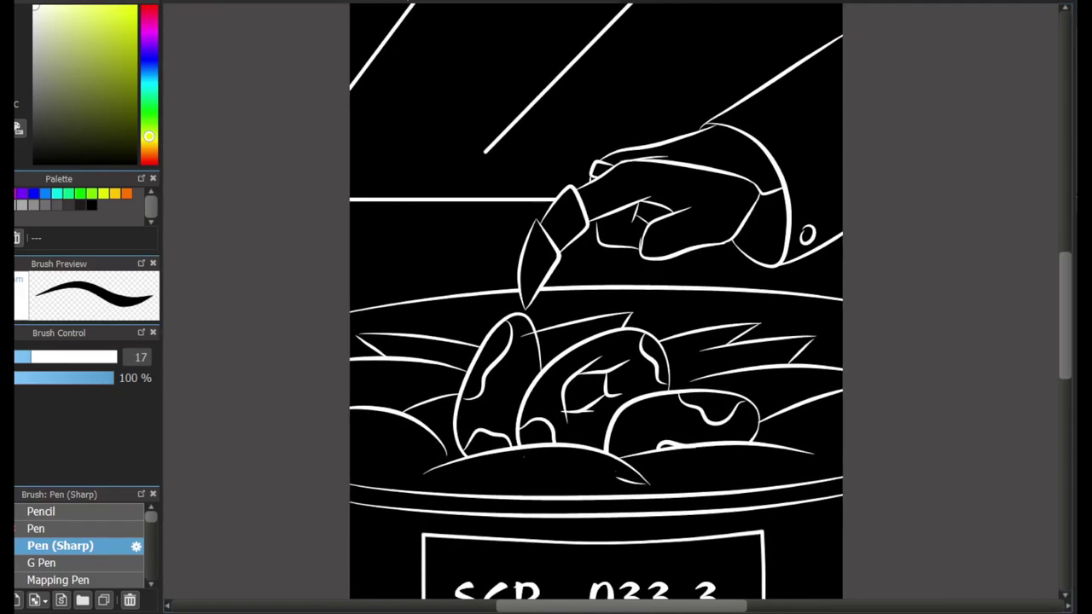
scroll(744, 86, "down", 2)
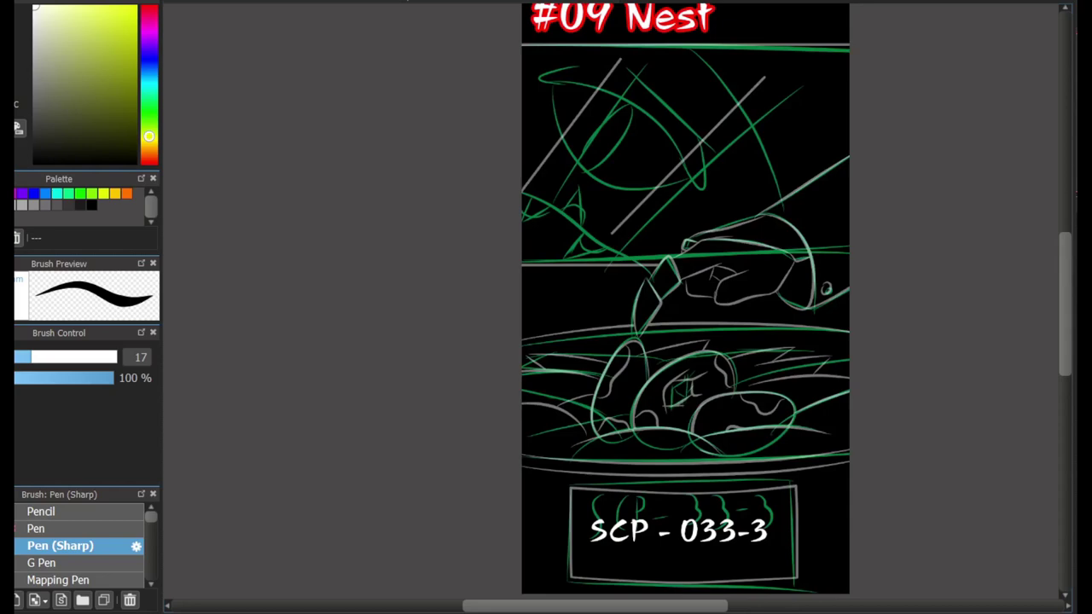
scroll(701, 203, "up", 3)
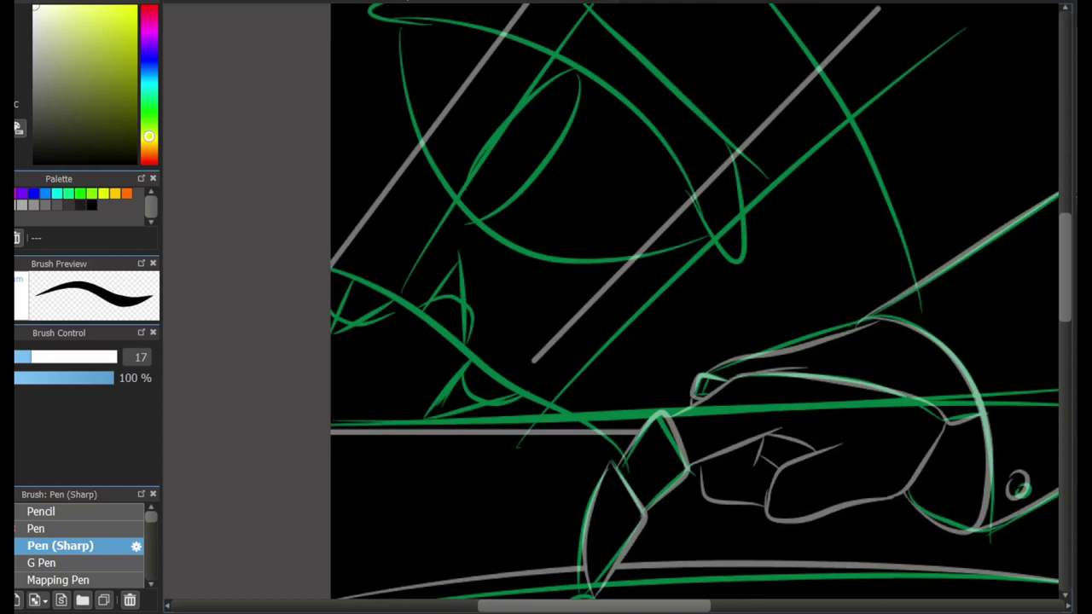
scroll(569, 308, "down", 3)
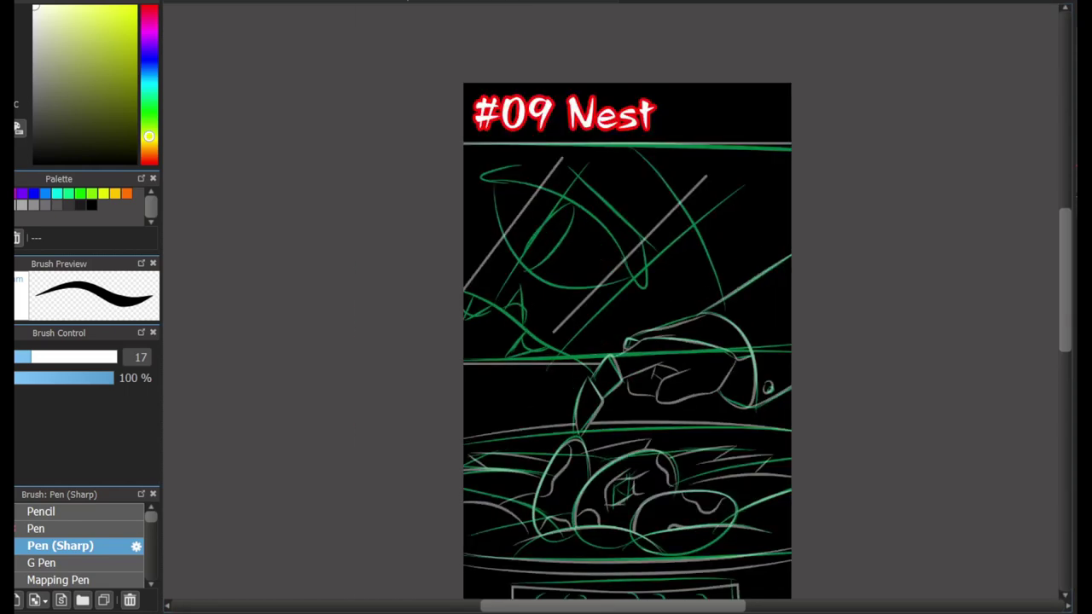
scroll(259, 111, "up", 1)
scroll(724, 344, "up", 1)
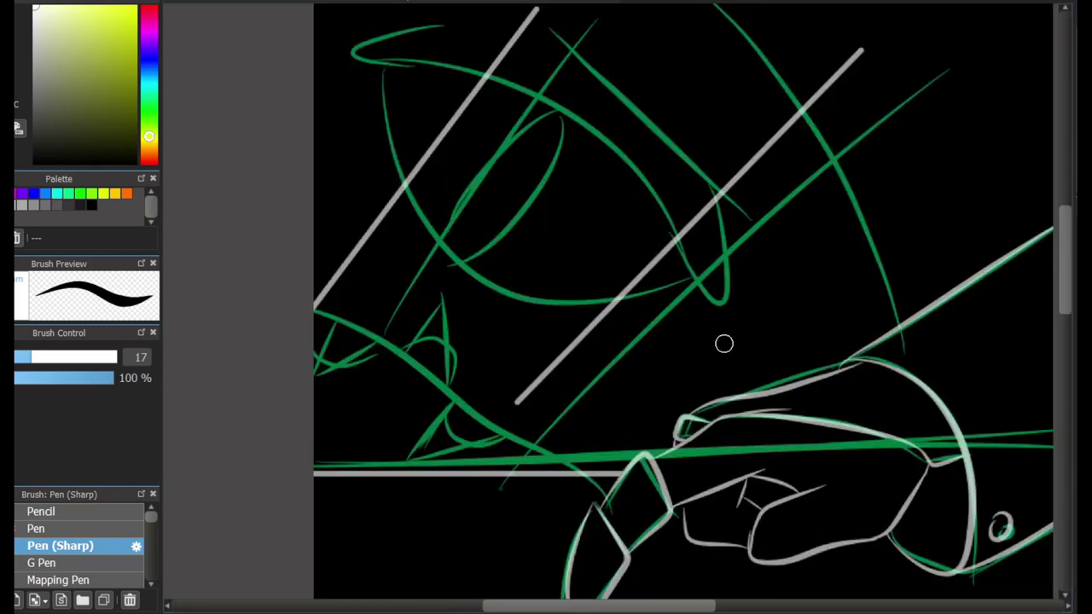
Ink the upper lid, pointed corners and lower lid of the large eye in white using Pen (Sharp) at size 17
mouse_move(444, 19)
left_mouse_down()
mouse_move(709, 304)
mouse_move(344, 39)
mouse_move(724, 310)
mouse_move(710, 178)
left_mouse_up()
key("ctrl+z")
mouse_move(373, 69)
left_mouse_down()
mouse_move(568, 261)
mouse_move(541, 282)
mouse_move(701, 304)
left_mouse_up()
key("ctrl+z")
key("ctrl+z")
left_click_drag(374, 72, 692, 300)
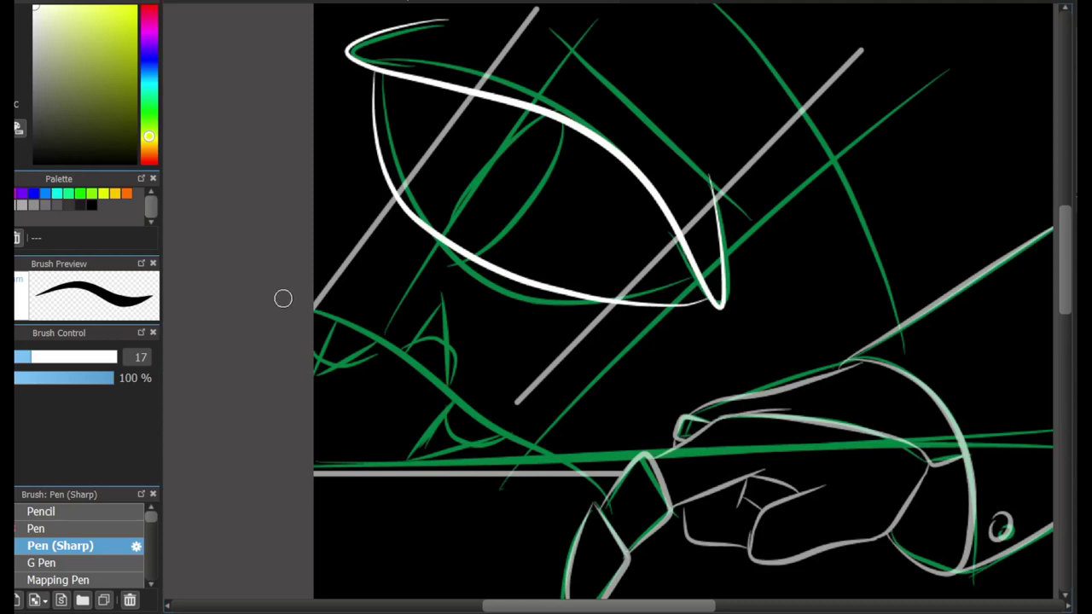
left_click_drag(283, 298, 569, 487)
key("ctrl+z")
left_click_drag(307, 293, 570, 507)
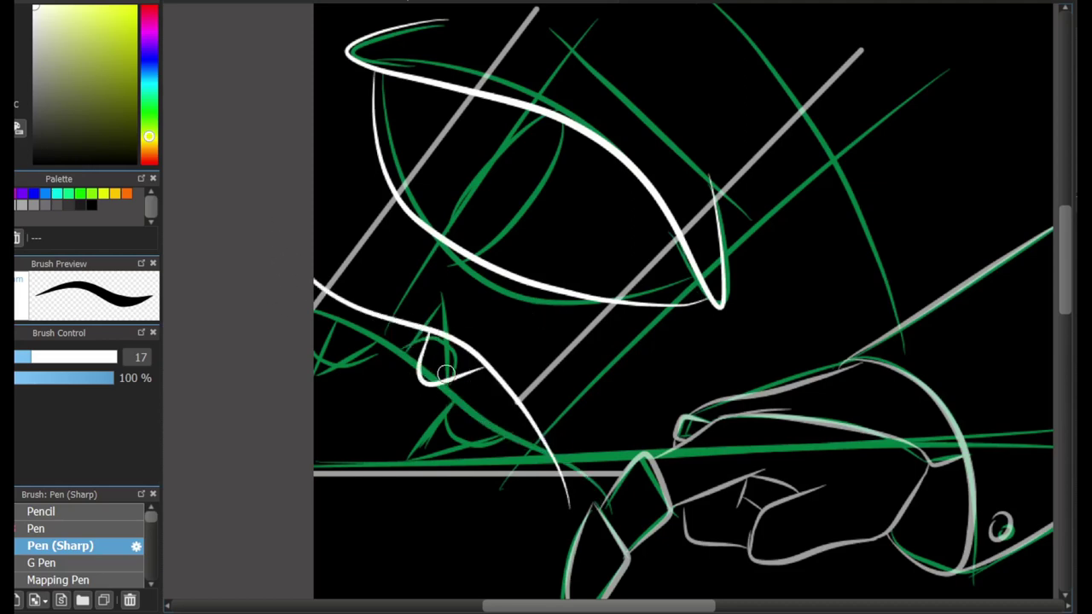
key("ctrl+z")
left_click_drag(439, 334, 478, 363)
key("ctrl+z")
key("ctrl+z")
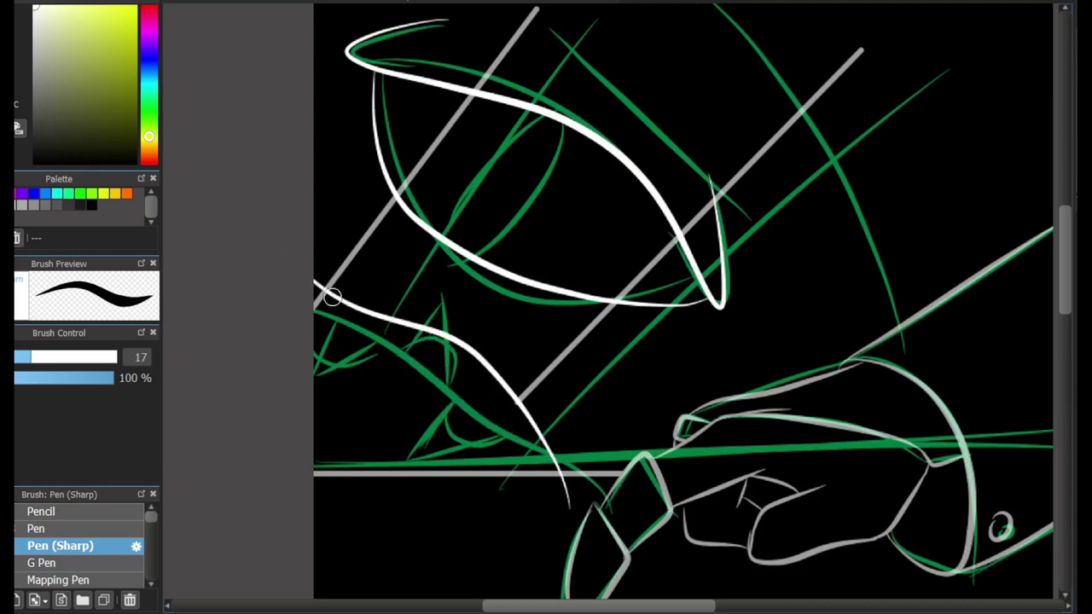
key("ctrl+z")
mouse_move(308, 318)
left_mouse_down()
mouse_move(313, 343)
mouse_move(552, 453)
left_mouse_up()
key("ctrl+z")
Ink the wavy mouth line below the large eye and add three small teeth along it in white
left_click_drag(312, 299, 566, 503)
scroll(423, 447, "up", 1)
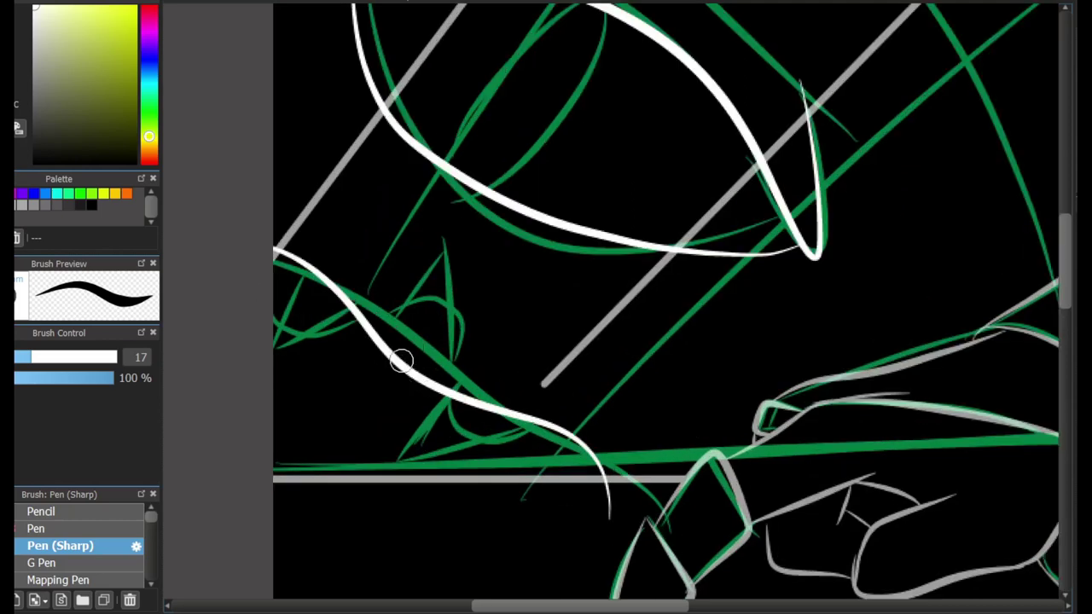
key("ctrl+z")
mouse_move(380, 350)
left_mouse_down()
mouse_move(431, 377)
mouse_move(403, 315)
mouse_move(428, 376)
mouse_move(435, 288)
mouse_move(437, 375)
left_mouse_up()
key("ctrl+z")
key("ctrl+z")
left_click_drag(507, 426, 562, 433)
key("ctrl+z")
key("ctrl+z")
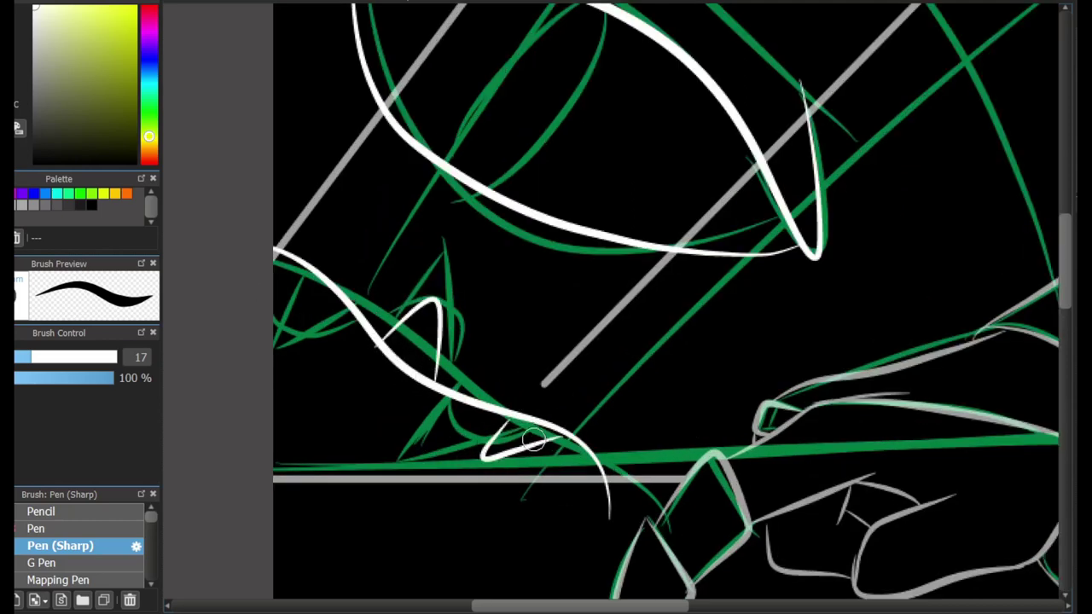
left_click_drag(300, 269, 346, 318)
key("ctrl+z")
left_click_drag(309, 277, 289, 334)
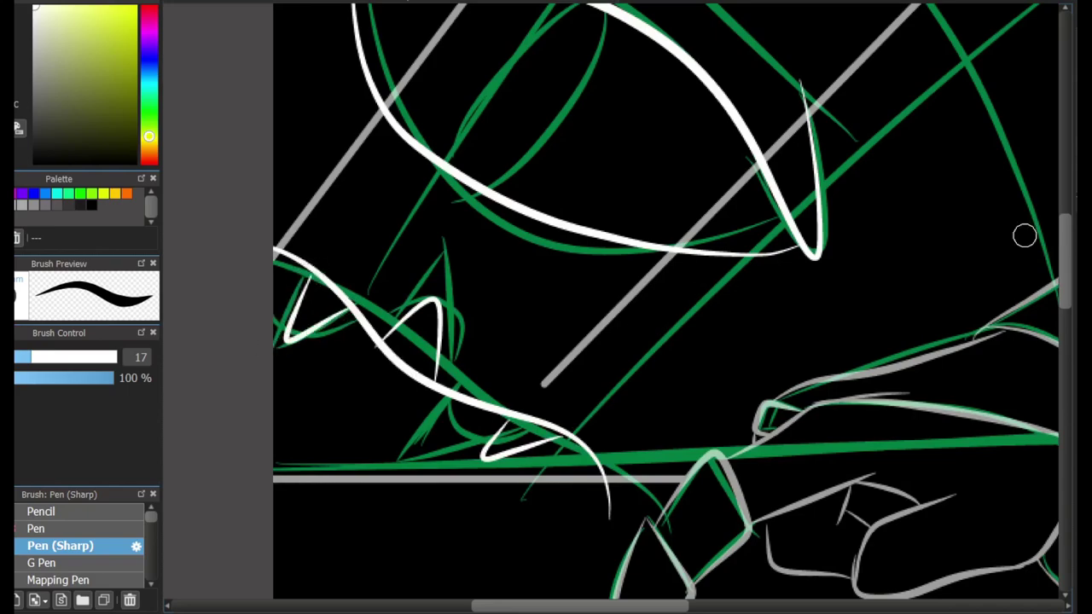
Ink the curved brow line above the large eye and the long head outline running from the title border to the arm
left_click_drag(1025, 235, 925, 488)
mouse_move(500, 147)
left_mouse_down()
mouse_move(712, 334)
mouse_move(763, 418)
left_mouse_up()
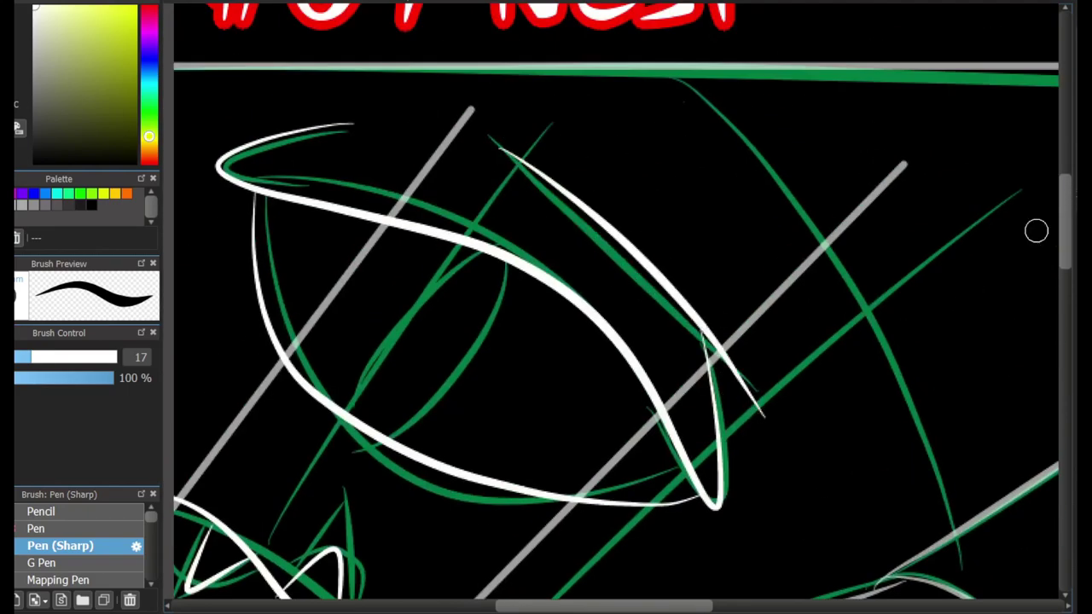
scroll(1037, 230, "down", 5)
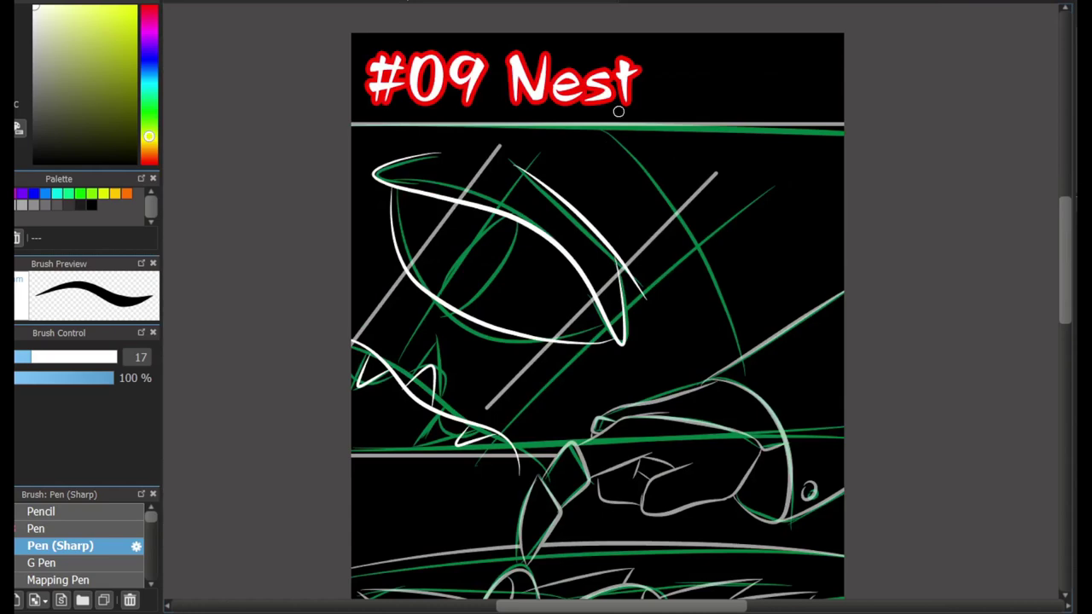
mouse_move(551, 120)
left_mouse_down()
mouse_move(775, 422)
mouse_move(763, 372)
left_mouse_up()
key("ctrl+z")
key("ctrl+z")
left_click_drag(557, 108, 773, 380)
Erase the overshooting ends of the head outline and mouth line, and restore the line art to full opacity
key("e")
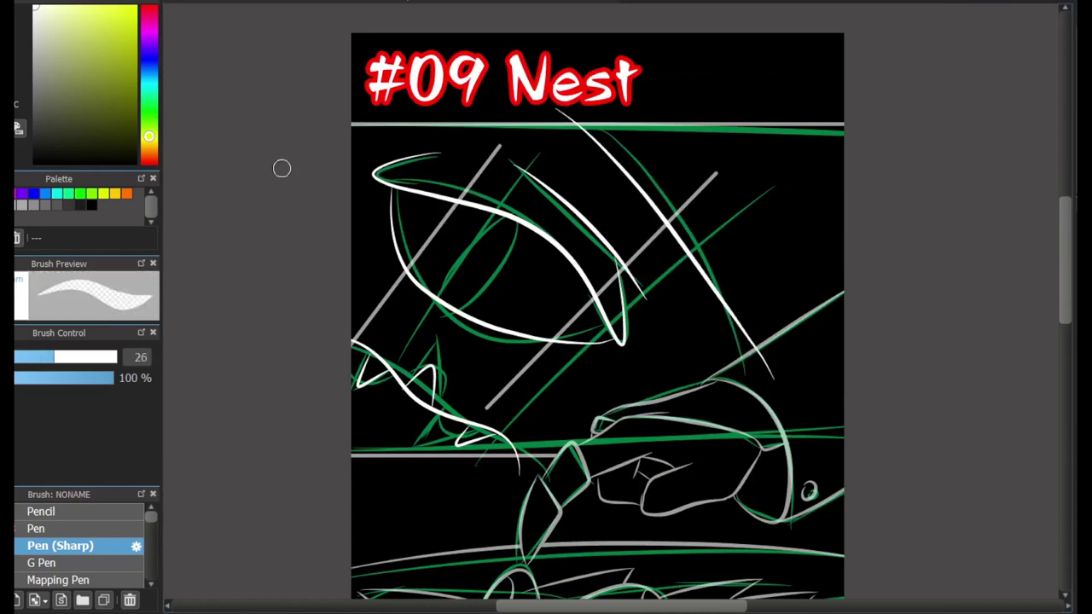
scroll(519, 502, "up", 3)
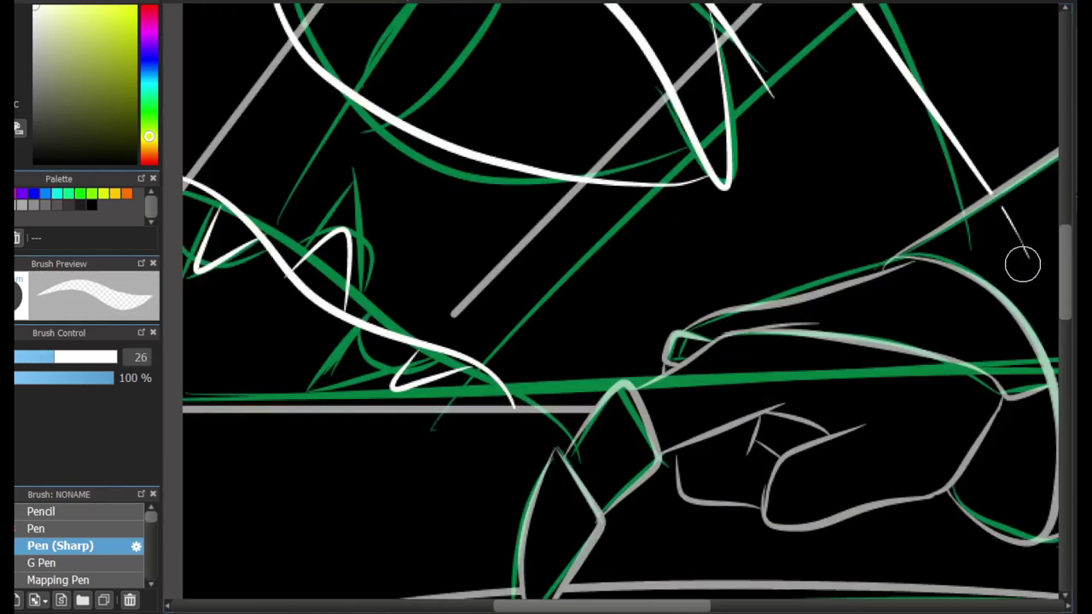
scroll(643, 169, "up", 5)
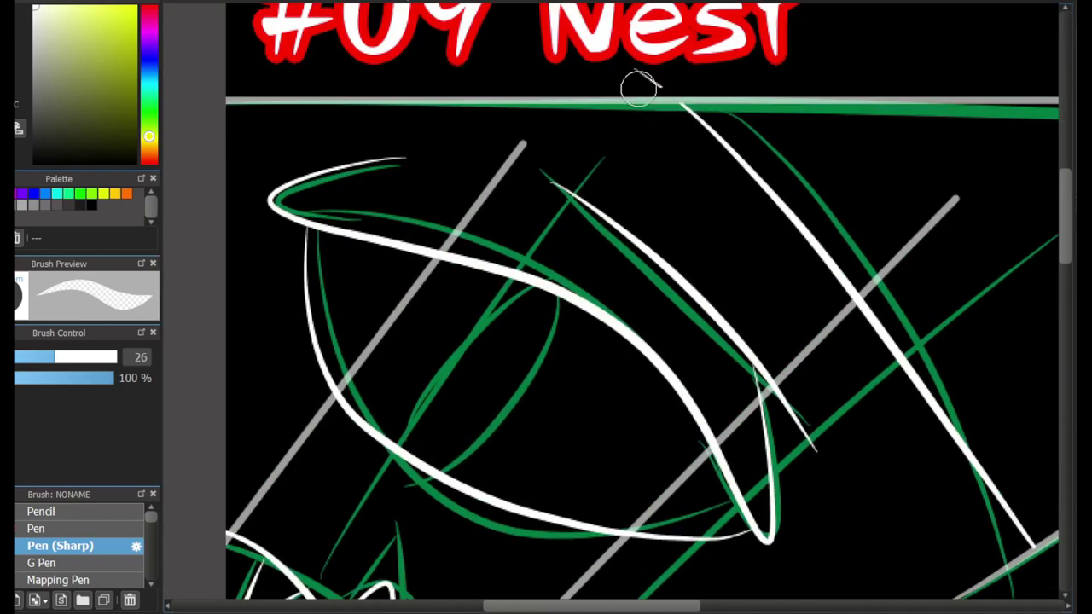
scroll(627, 111, "down", 3)
scroll(571, 154, "up", 2)
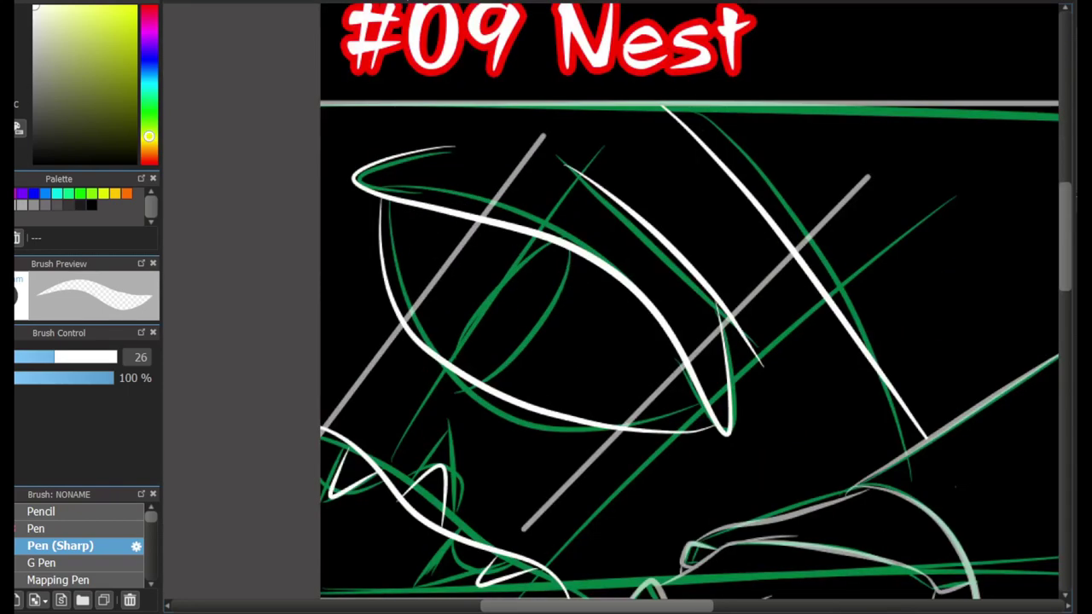
scroll(751, 222, "down", 3)
scroll(748, 223, "up", 2)
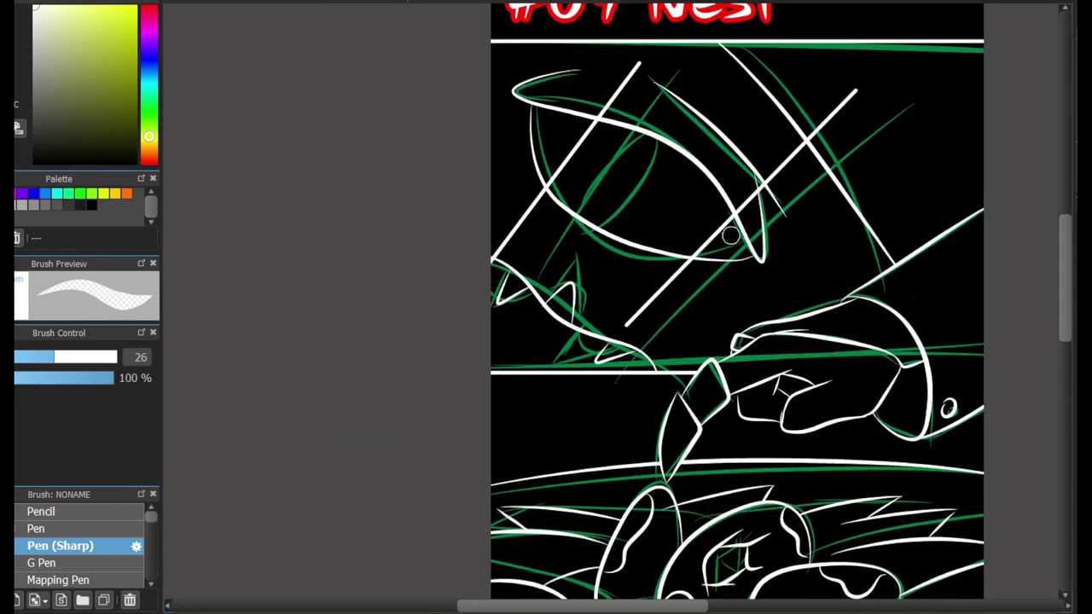
Hide the green sketch to check the line art alone, and show it again
scroll(731, 237, "down", 3)
scroll(730, 236, "up", 3)
scroll(898, 493, "down", 2)
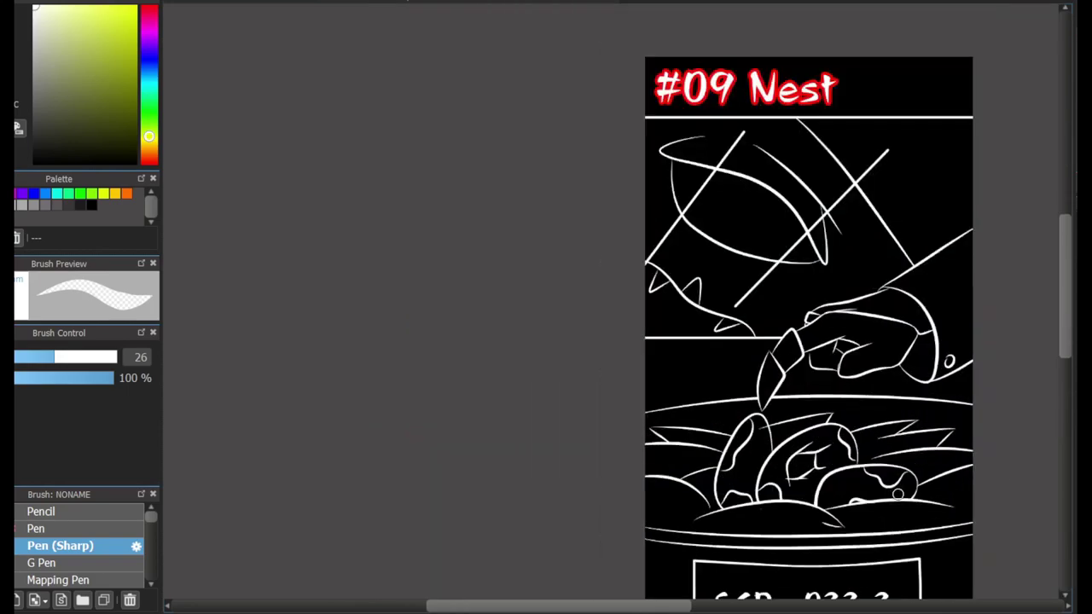
key("ctrl+z")
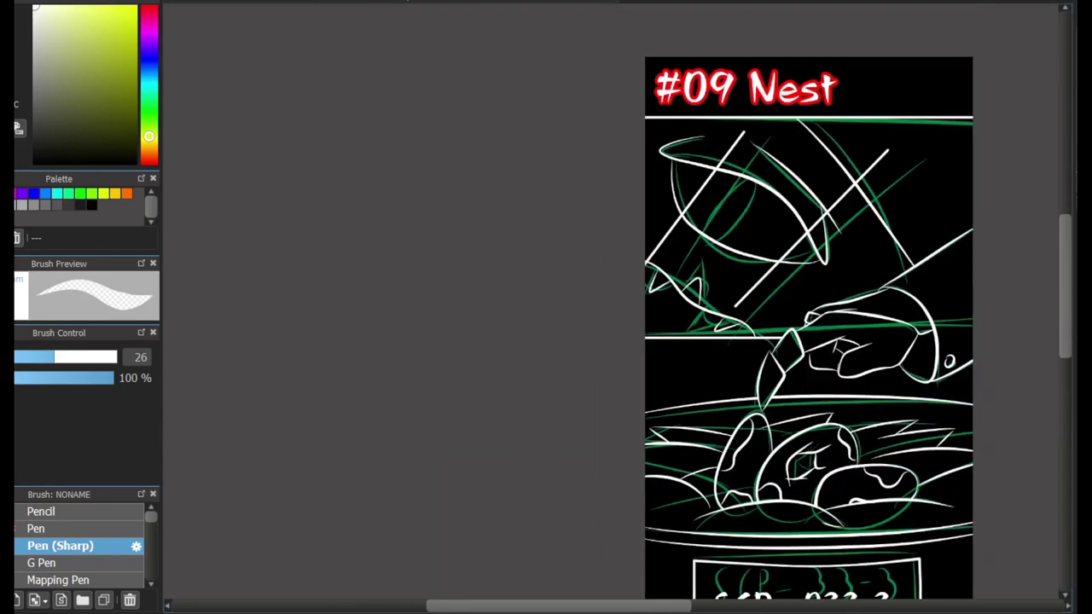
Ink the two curved white sides of the iris inside the small eye on the middle egg
scroll(811, 465, "up", 5)
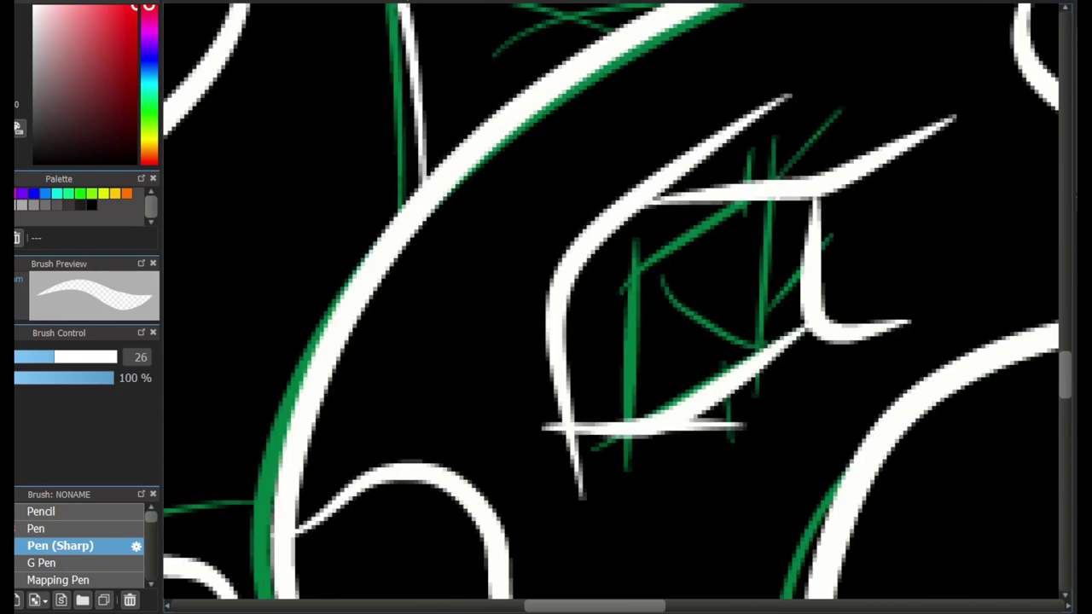
key("b")
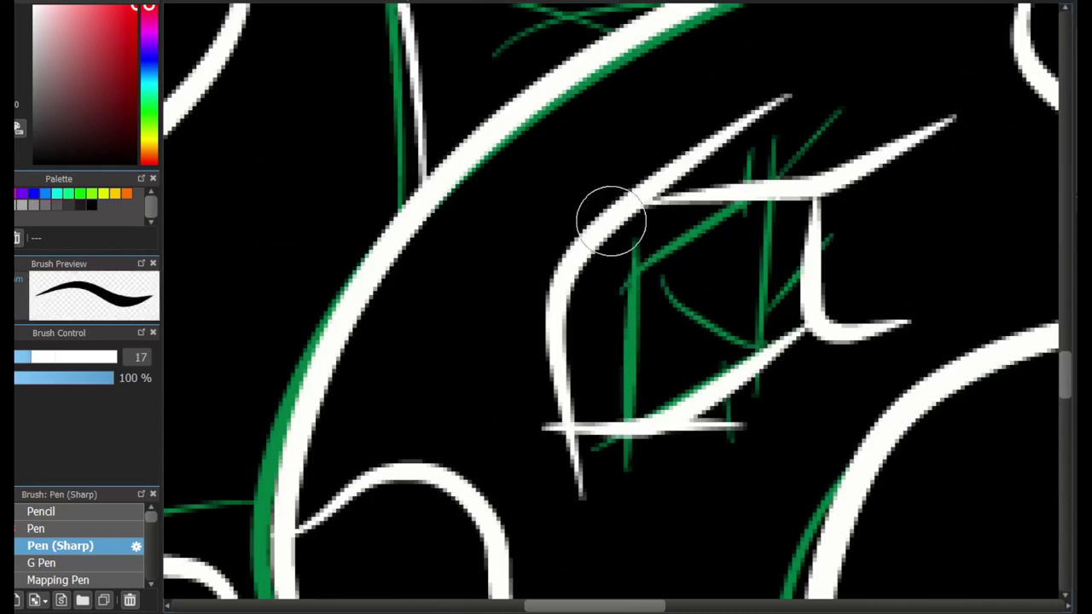
left_click_drag(601, 243, 670, 388)
key("ctrl+z")
left_click_drag(595, 249, 638, 407)
key("ctrl+z")
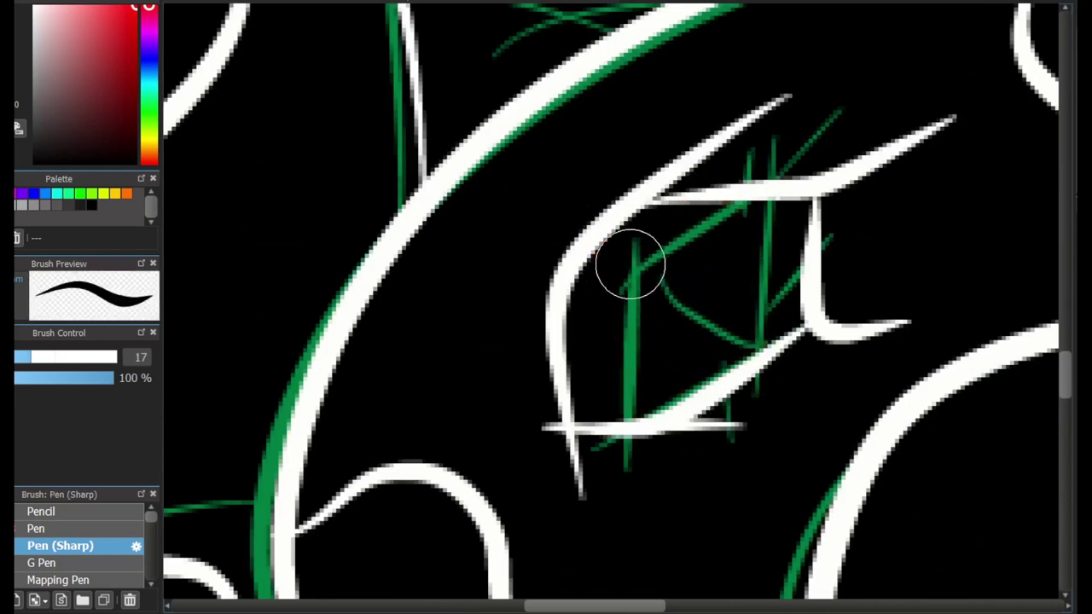
key("x")
left_click_drag(600, 245, 665, 403)
mouse_move(696, 202)
left_mouse_down()
mouse_move(760, 323)
mouse_move(749, 350)
left_mouse_up()
key("ctrl+z")
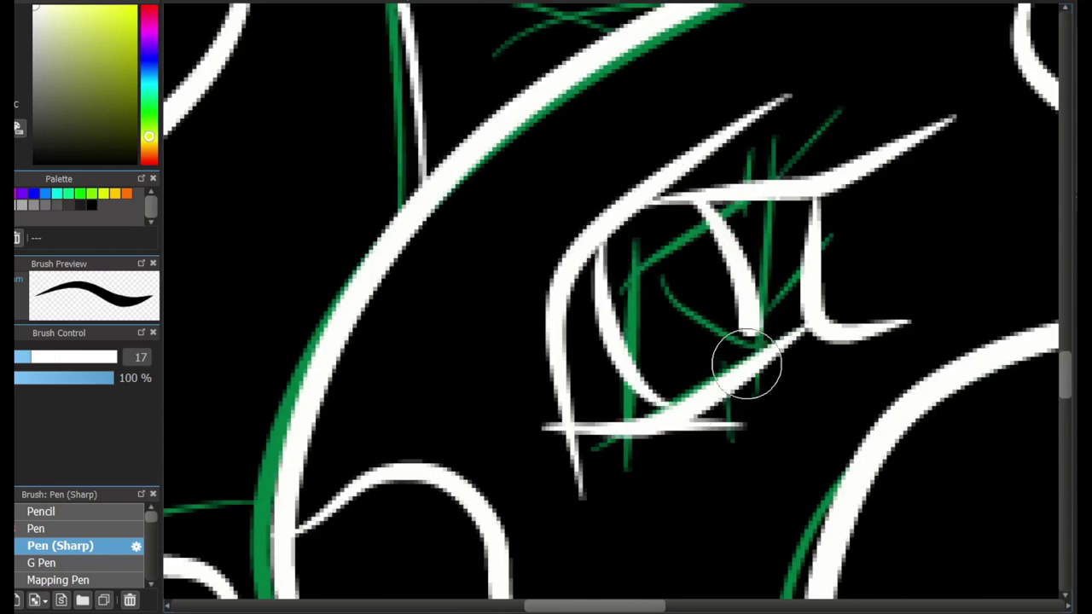
Draw a red slit pupil in the middle egg's eye and color the small fingernail on the hand red
key("x")
left_click_drag(642, 213, 708, 380)
key("ctrl+z")
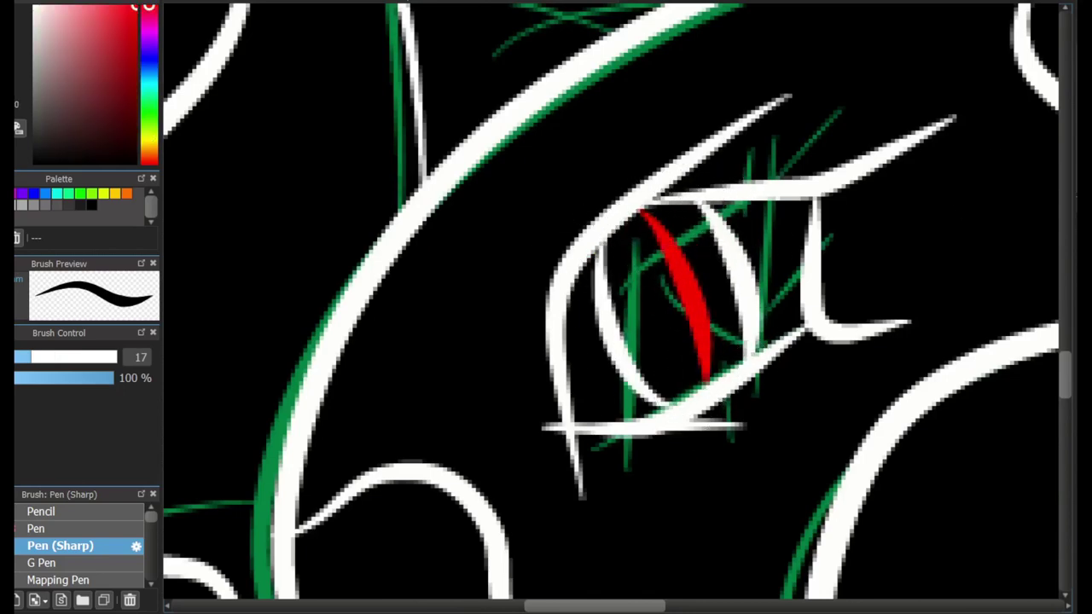
scroll(610, 307, "up", 5)
mouse_move(724, 171)
left_mouse_down()
mouse_move(719, 222)
mouse_move(696, 162)
mouse_move(696, 188)
left_mouse_up()
key("ctrl+z")
Draw the large eye's iris as two curved red lines with a red slit between them, and trim their ends at the eyelids
scroll(805, 196, "up", 6)
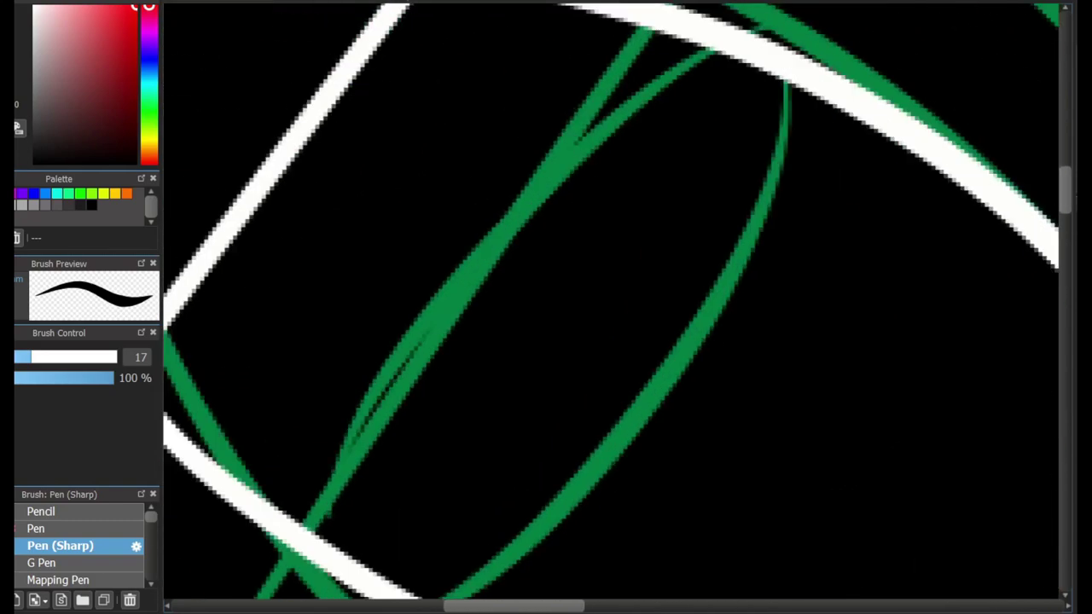
scroll(610, 308, "down", 6)
left_click_drag(682, 110, 566, 261)
key("ctrl+z")
mouse_move(721, 68)
left_mouse_down()
mouse_move(627, 159)
mouse_move(509, 417)
left_mouse_up()
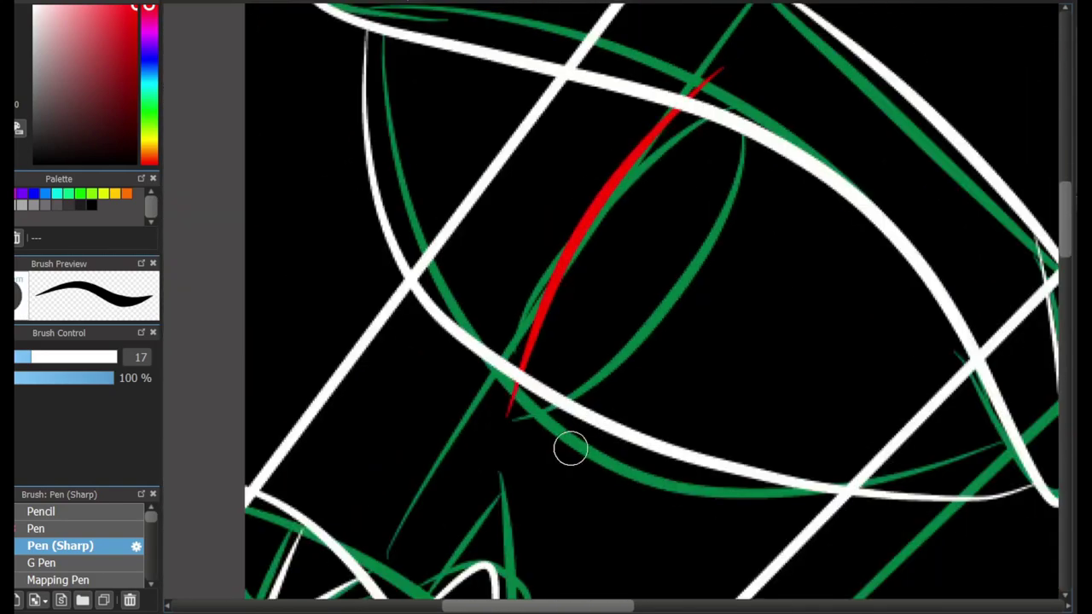
left_click_drag(570, 449, 784, 86)
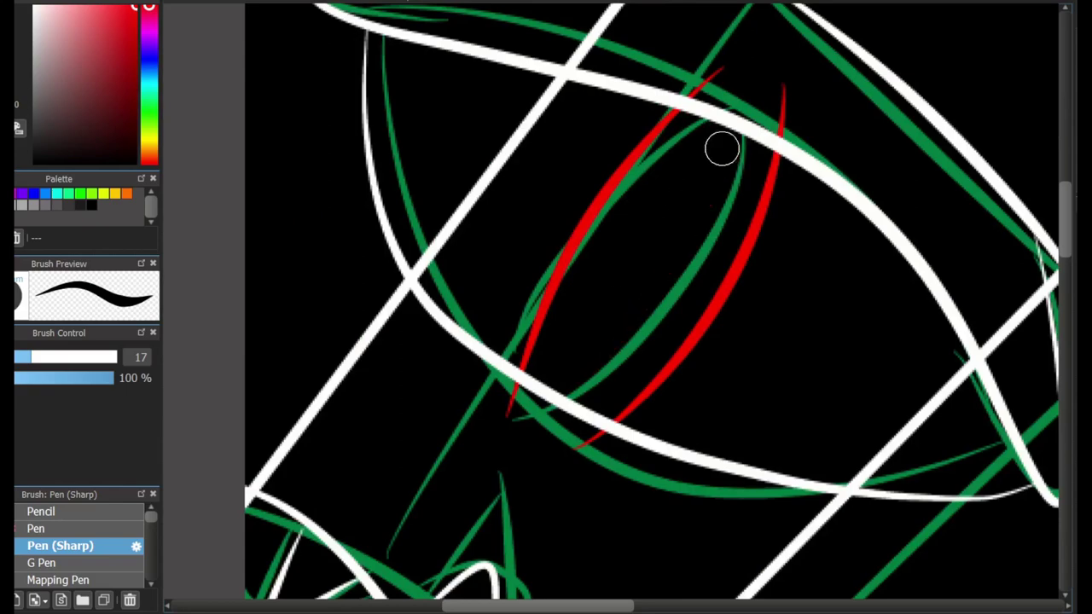
left_click_drag(719, 154, 597, 376)
key("e")
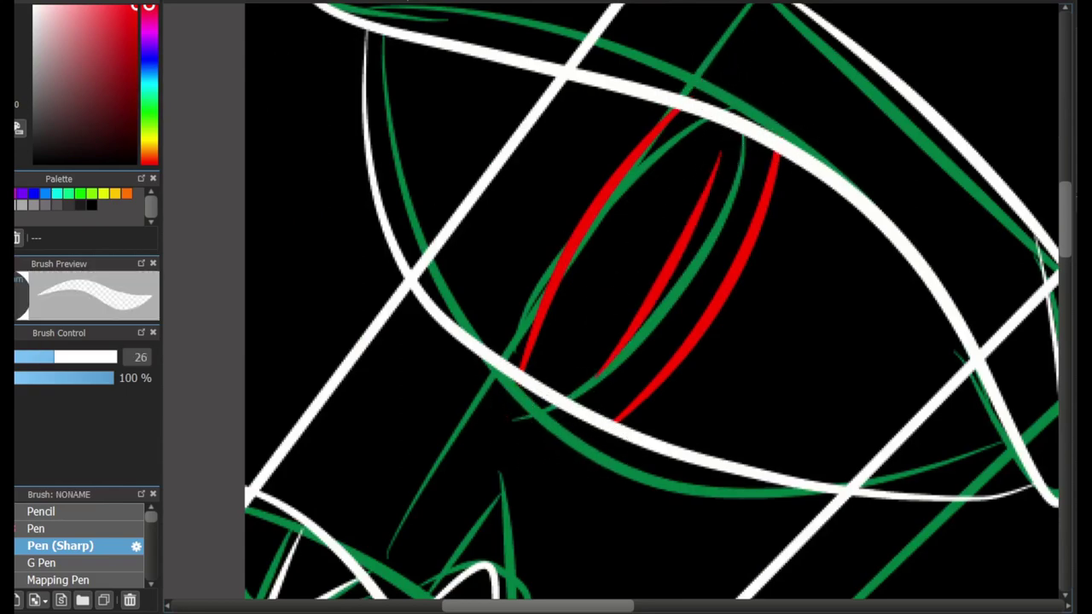
key("e")
Dot small red spots on the middle egg beside its eye and on the front egg below its top edge
scroll(680, 392, "down", 4)
scroll(681, 393, "up", 2)
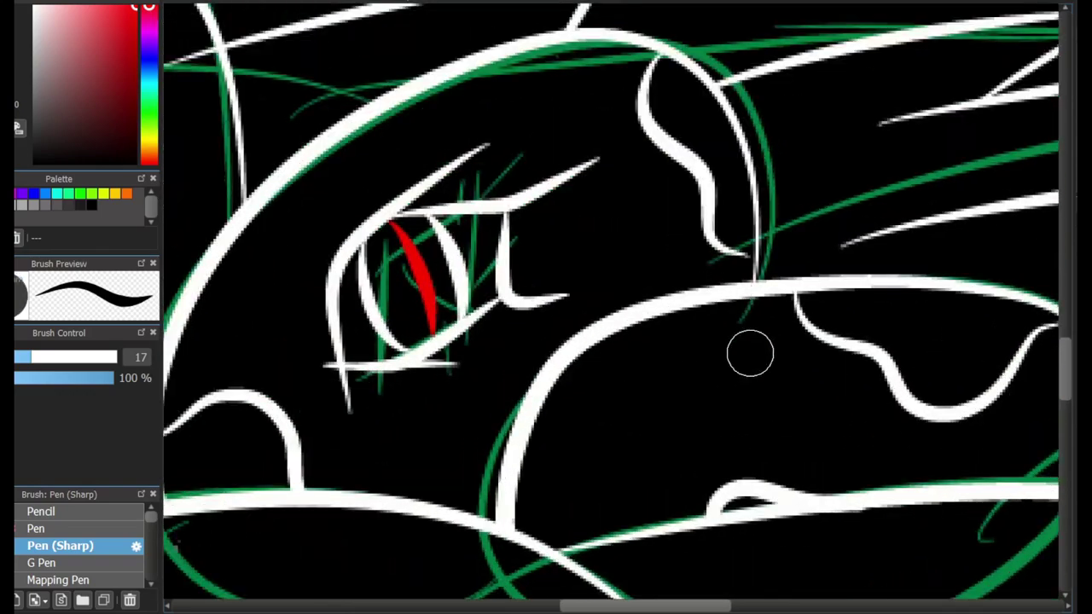
left_click(736, 331)
left_click(677, 342)
left_click(226, 334)
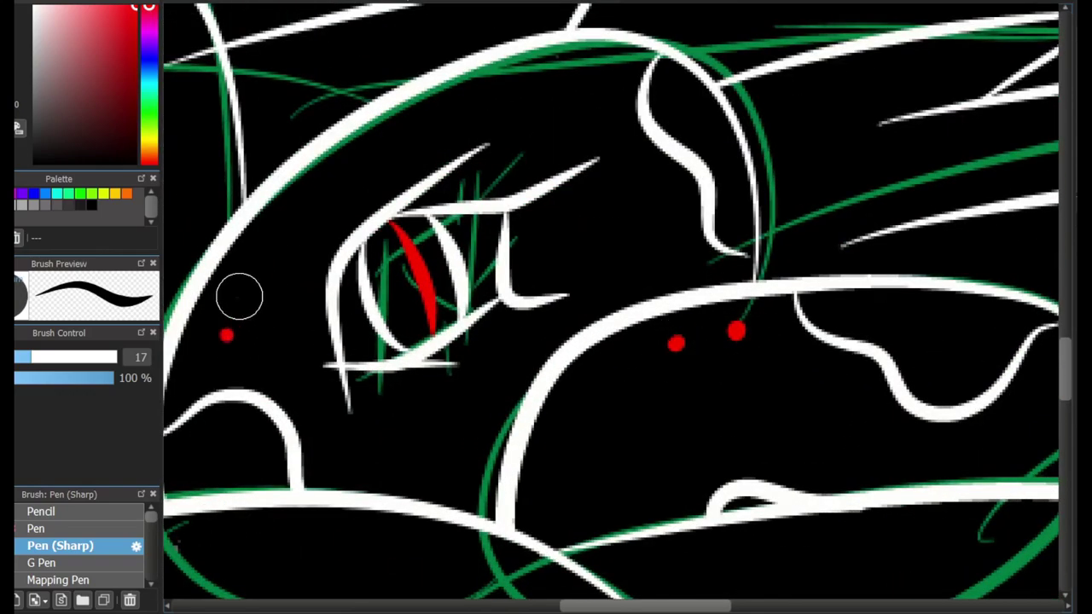
Accent the inner edges of the three teeth along the mouth line with thin red strokes
scroll(504, 290, "down", 2)
scroll(504, 290, "up", 4)
scroll(504, 291, "up", 3)
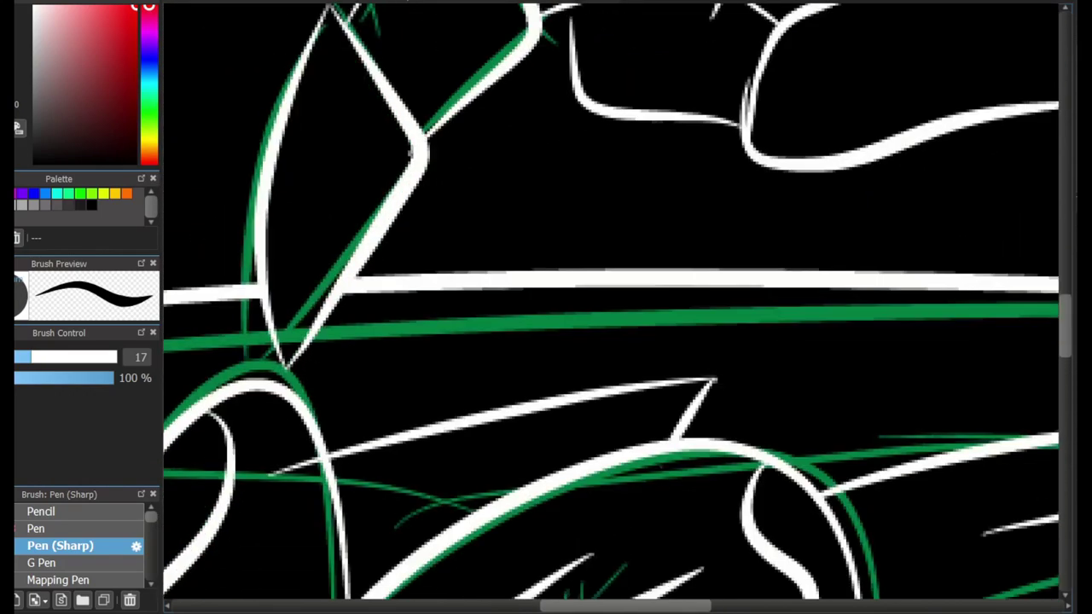
scroll(504, 290, "up", 5)
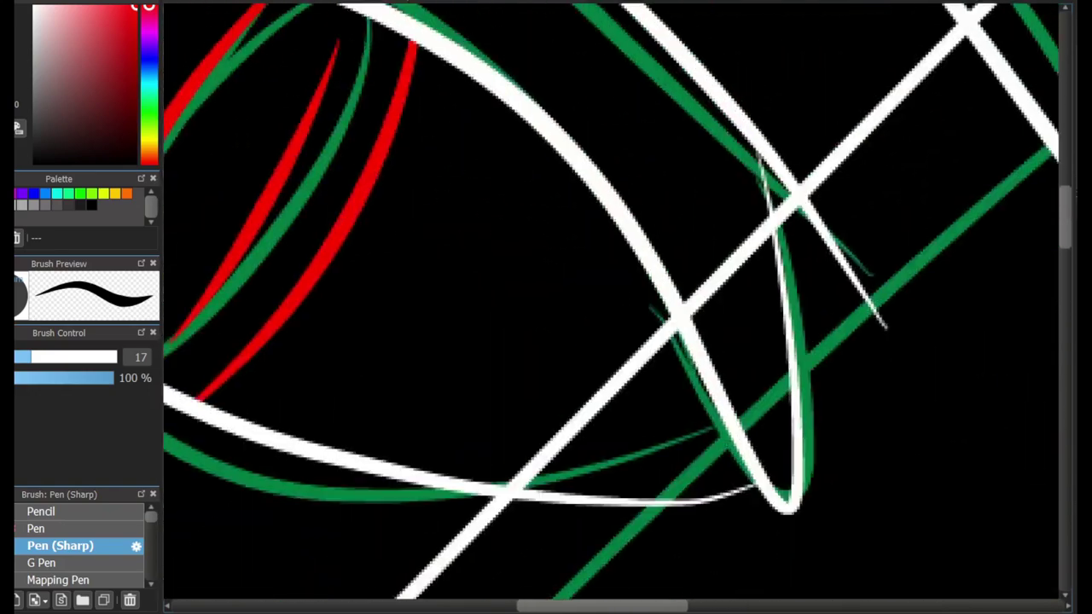
scroll(547, 307, "down", 3)
scroll(548, 231, "up", 3)
mouse_move(491, 260)
left_mouse_down()
mouse_move(434, 349)
mouse_move(474, 392)
left_mouse_up()
key("ctrl+z")
mouse_move(506, 319)
left_mouse_down()
mouse_move(534, 290)
mouse_move(462, 418)
mouse_move(549, 310)
left_mouse_up()
key("ctrl+z")
key("ctrl+z")
left_click_drag(608, 175, 613, 281)
left_click_drag(340, 207, 321, 242)
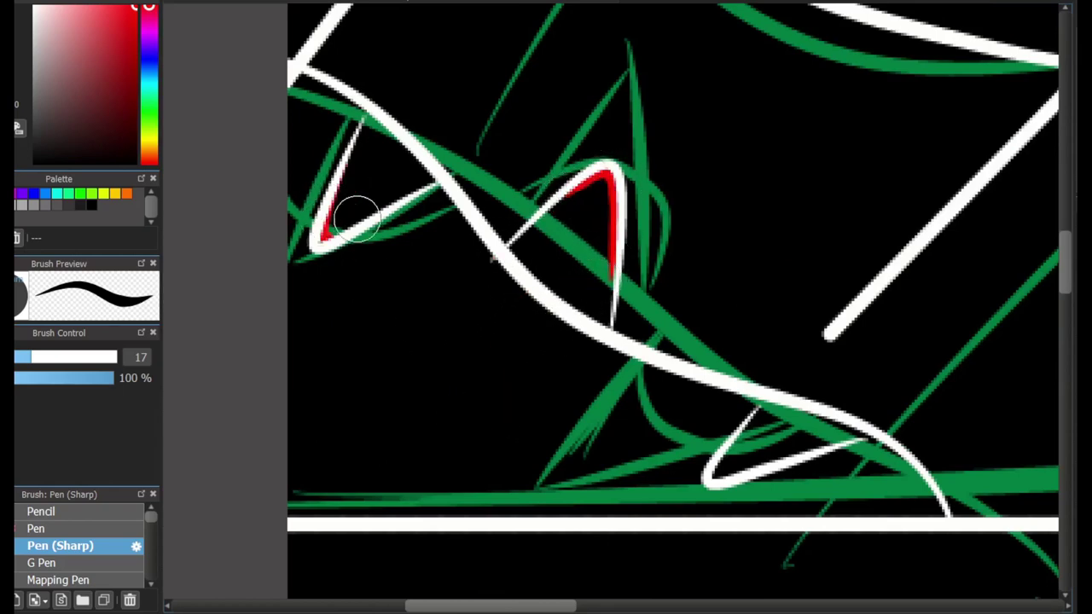
key("ctrl+z")
left_click_drag(402, 188, 323, 241)
mouse_move(756, 413)
left_mouse_down()
mouse_move(721, 474)
mouse_move(781, 460)
left_mouse_up()
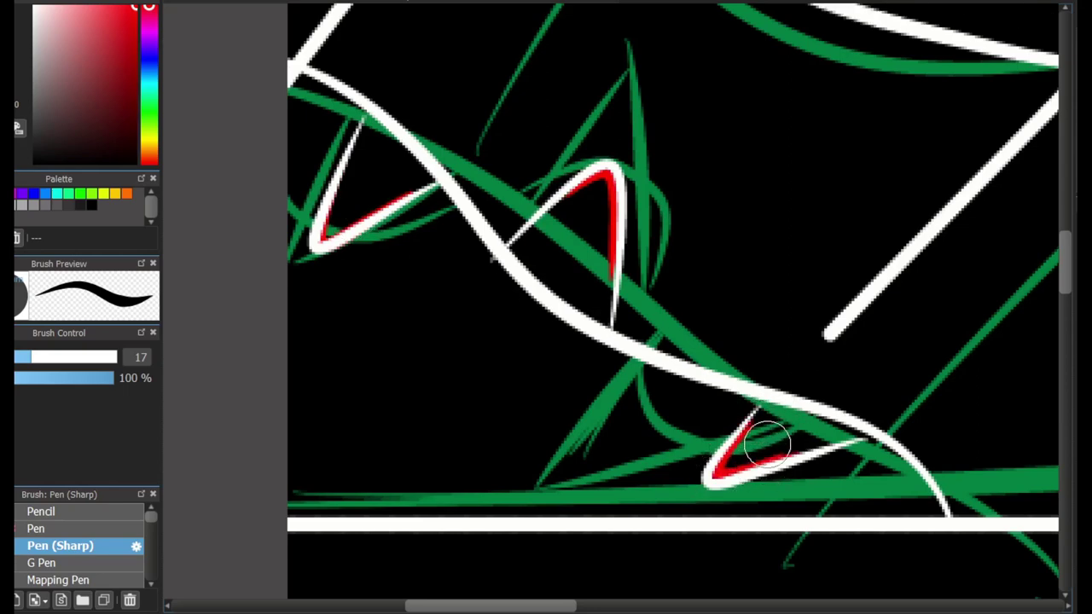
Hide the green sketch and erase the end of the nest line that overlaps the tall egg
scroll(778, 449, "down", 5)
scroll(779, 449, "right", 3)
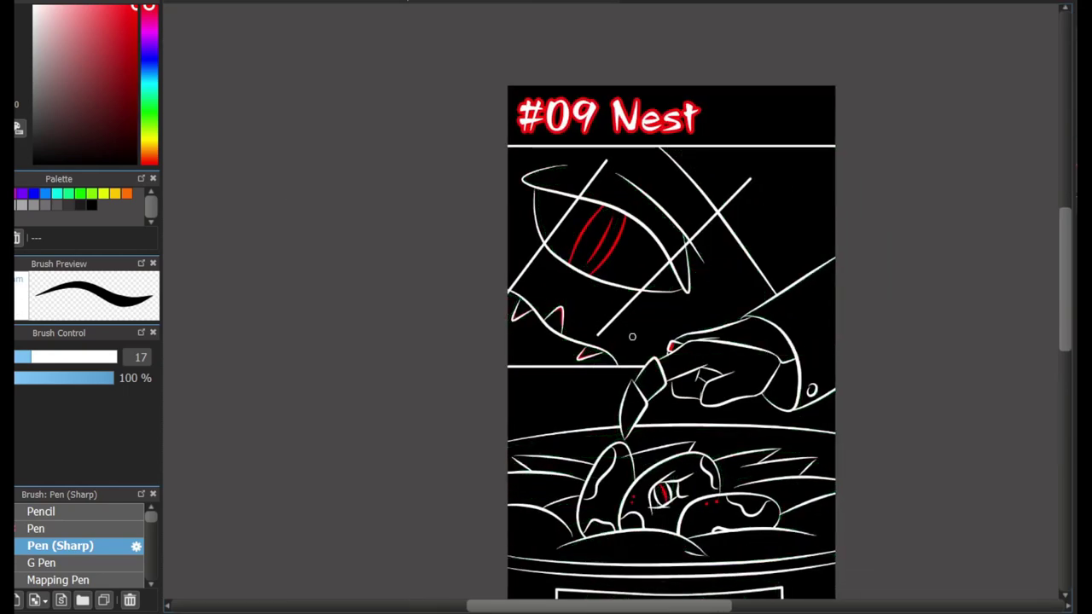
scroll(907, 501, "up", 5)
scroll(696, 307, "down", 5)
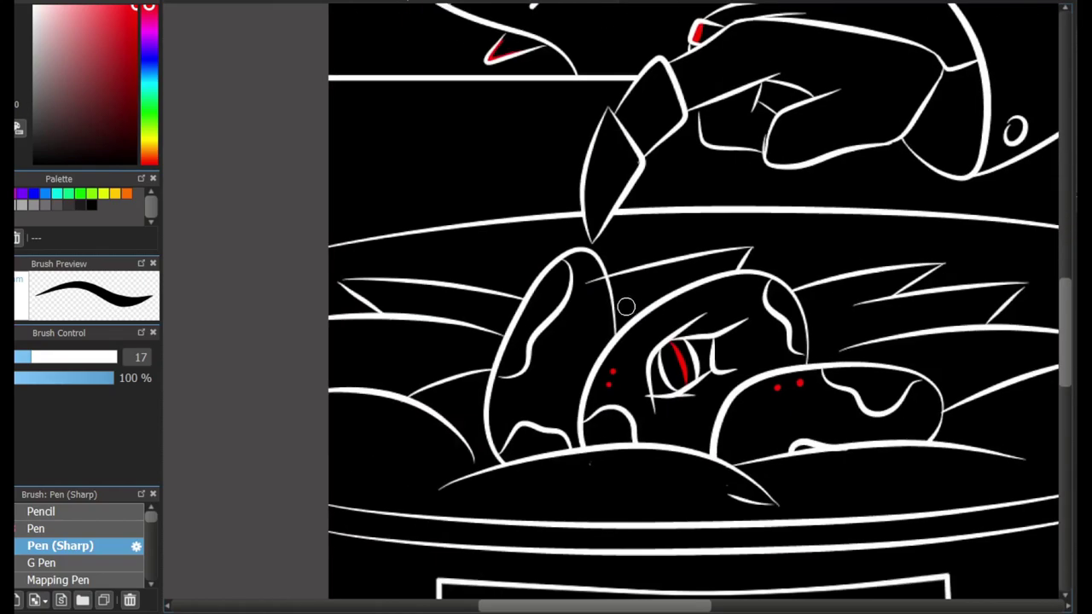
scroll(696, 384, "up", 5)
key("e")
mouse_move(595, 279)
left_mouse_down()
mouse_move(600, 254)
mouse_move(603, 268)
mouse_move(561, 285)
left_mouse_up()
scroll(561, 285, "down", 4)
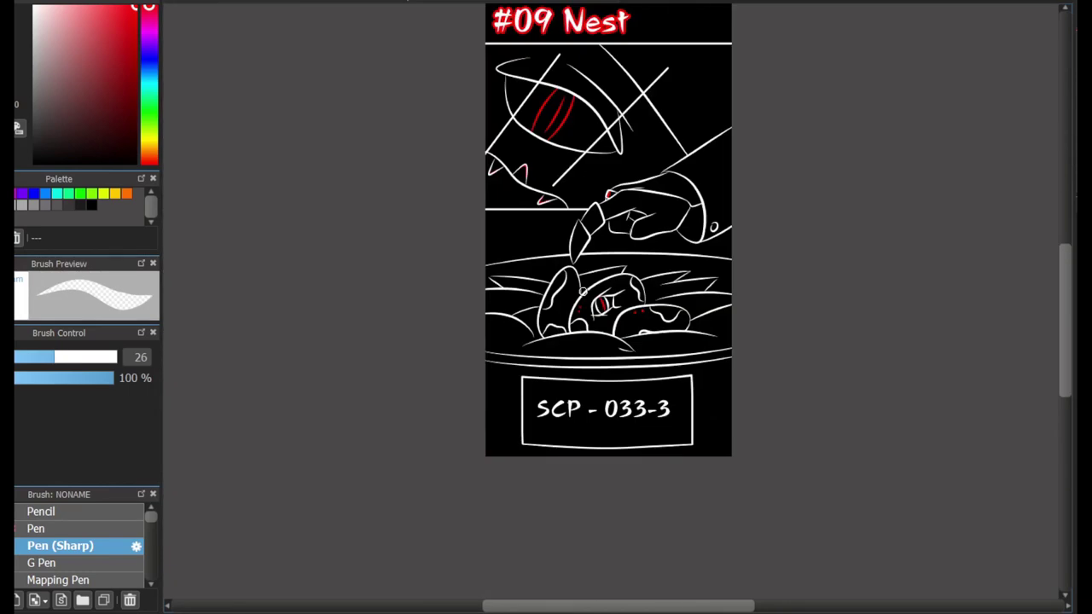
scroll(561, 285, "up", 3)
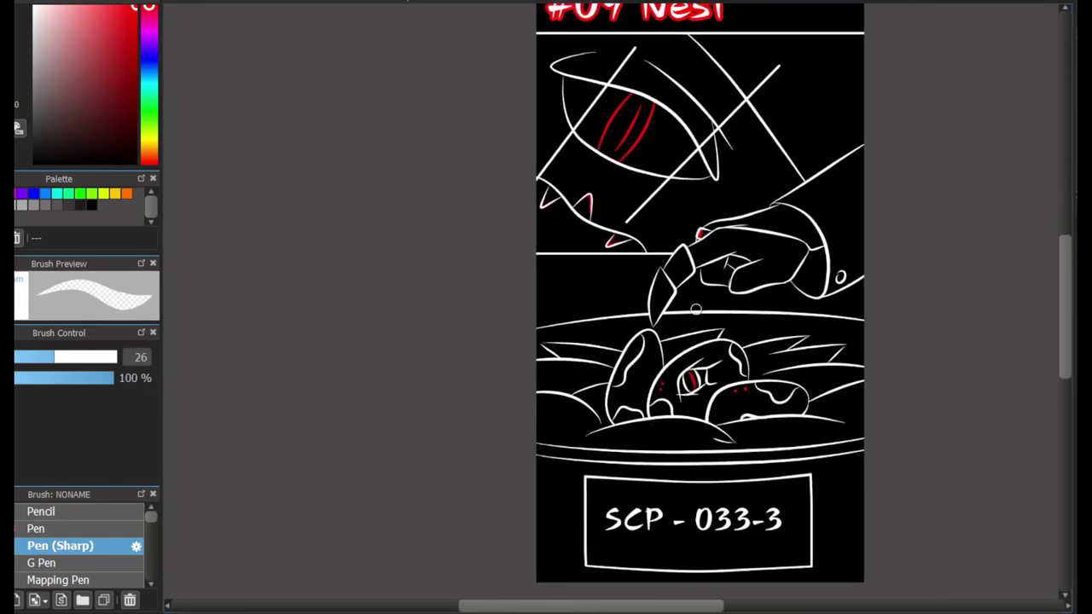
scroll(589, 248, "up", 5)
key("b")
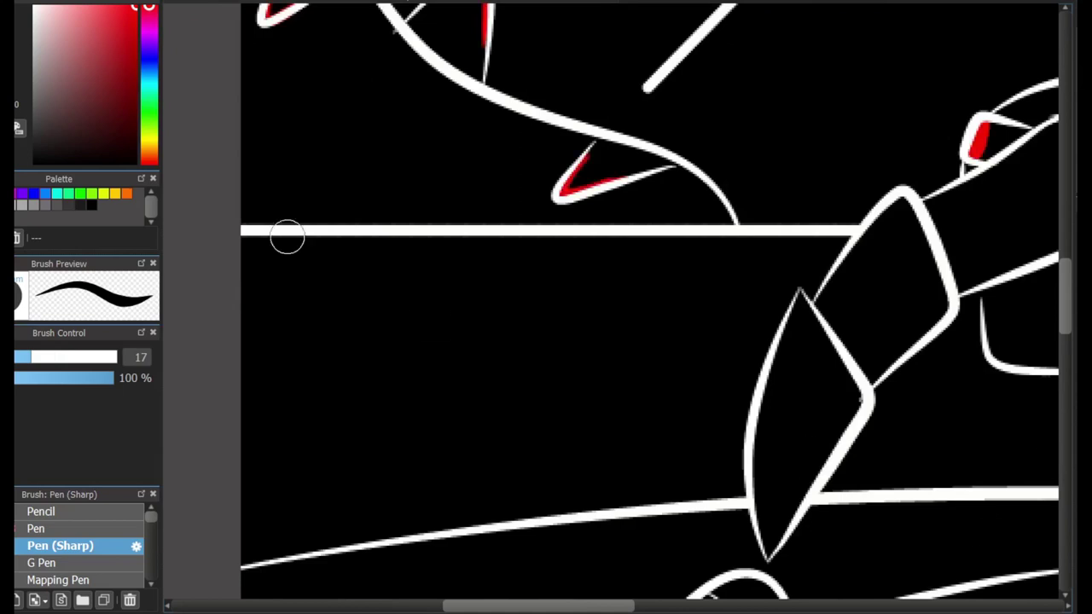
mouse_move(207, 263)
left_mouse_down()
mouse_move(763, 336)
mouse_move(884, 337)
left_mouse_up()
left_click(38, 529)
key("ctrl+z")
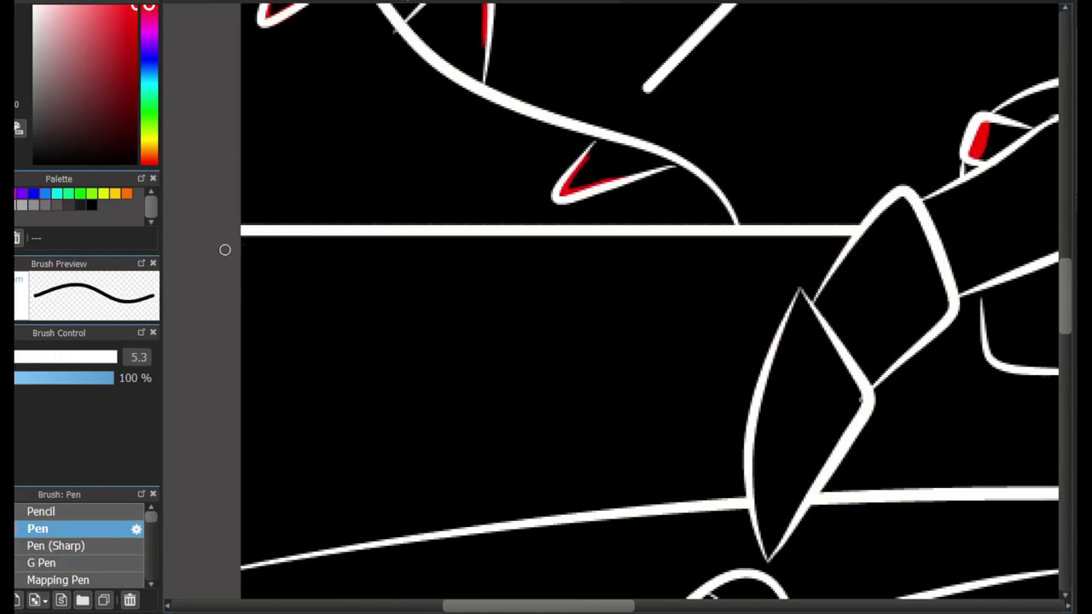
mouse_move(224, 247)
left_mouse_down()
mouse_move(873, 356)
mouse_move(854, 326)
mouse_move(875, 333)
left_mouse_up()
left_click(149, 137)
key("ctrl+z")
left_click(41, 512)
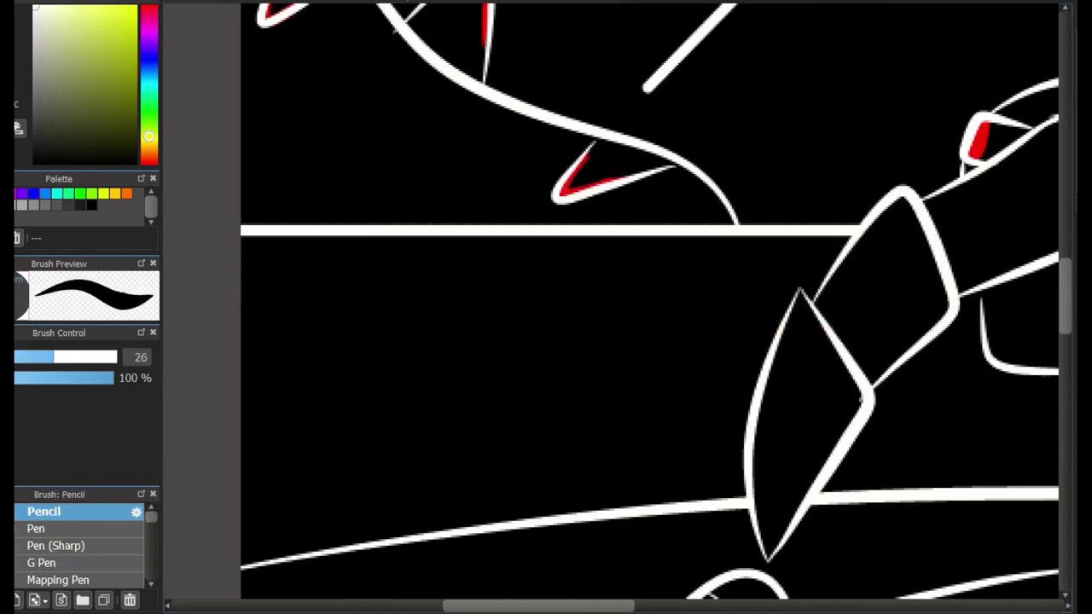
left_click_drag(214, 265, 866, 312)
key("ctrl+z")
Draw a white rectangle outline with the Pen just below the panel divider, from beyond the canvas edge to the pointing finger
left_click(38, 529)
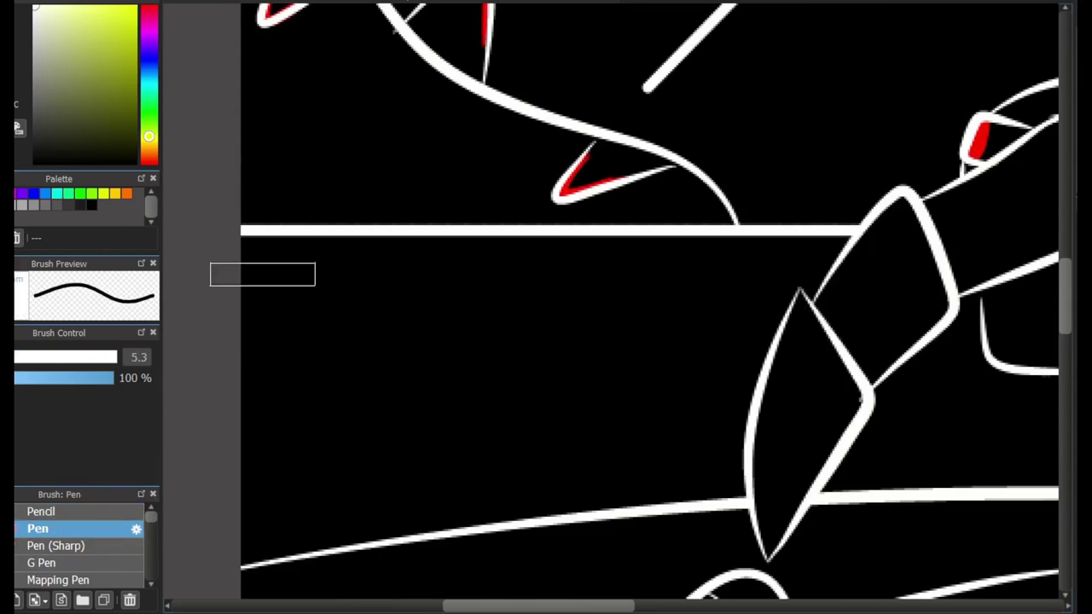
left_click_drag(315, 286, 853, 336)
scroll(614, 307, "down", 3)
scroll(632, 367, "up", 4)
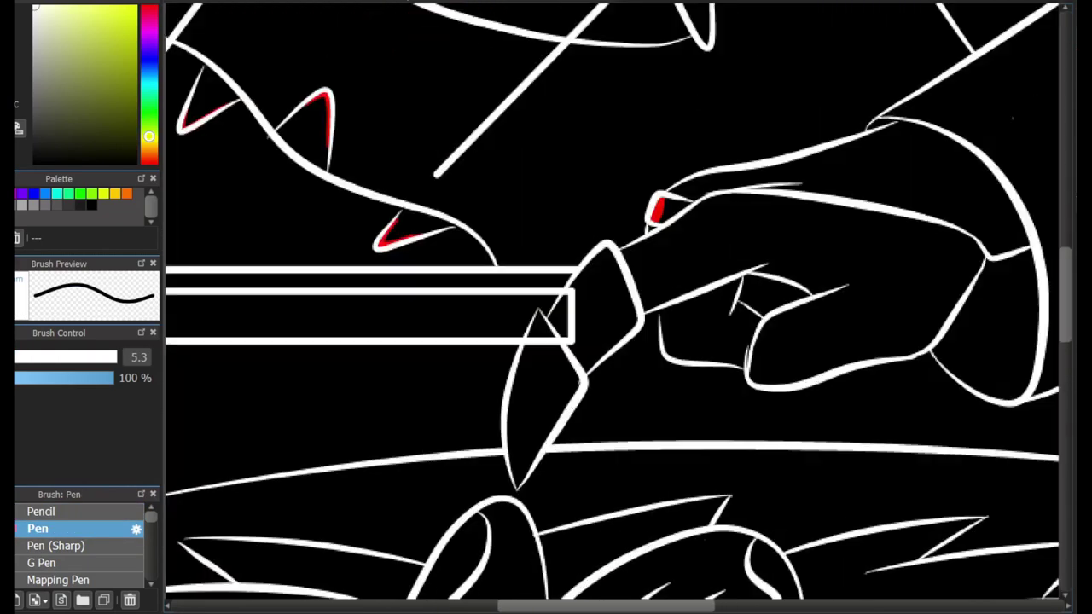
Select and delete the new rectangle's end and lower edge, keeping its upper edge as a second divider line ending at the finger
scroll(452, 325, "up", 2)
left_click_drag(698, 239, 710, 304)
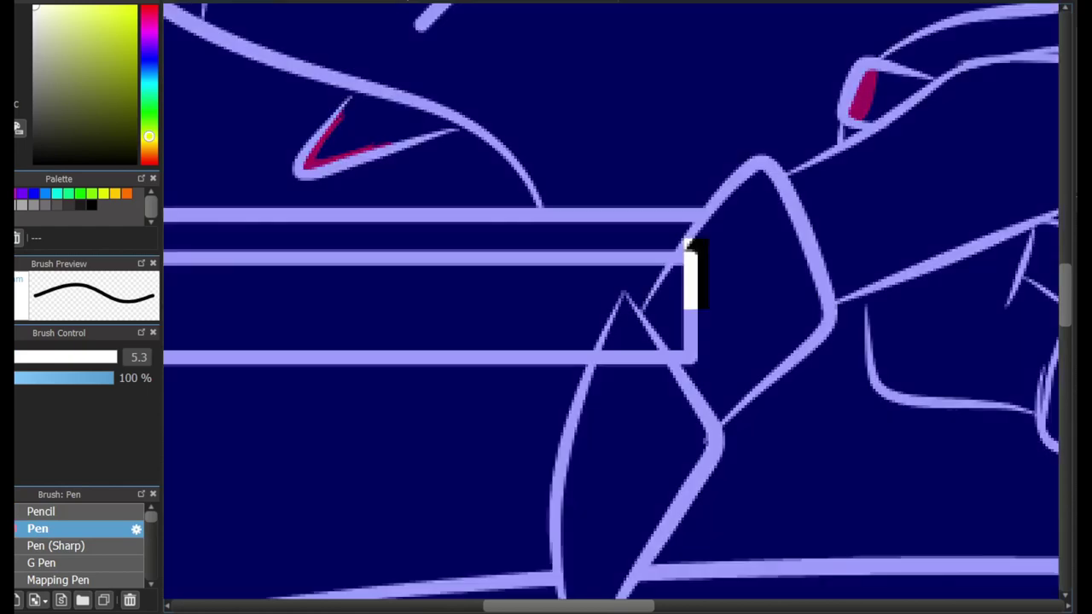
scroll(698, 273, "up", 1)
scroll(691, 282, "down", 2)
left_click_drag(721, 341, 418, 342)
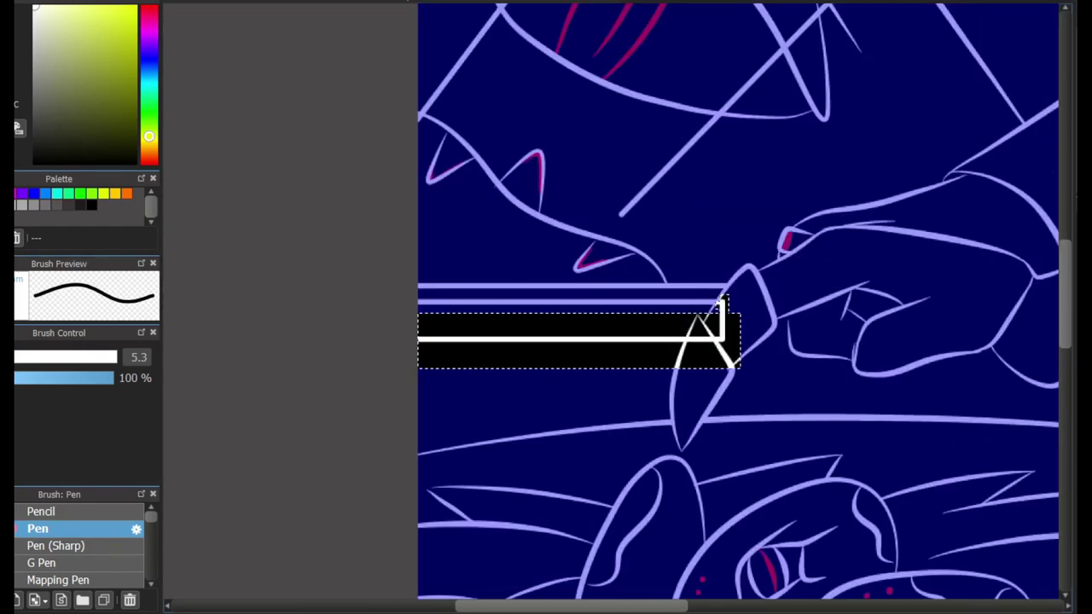
key("Return")
scroll(699, 281, "up", 4)
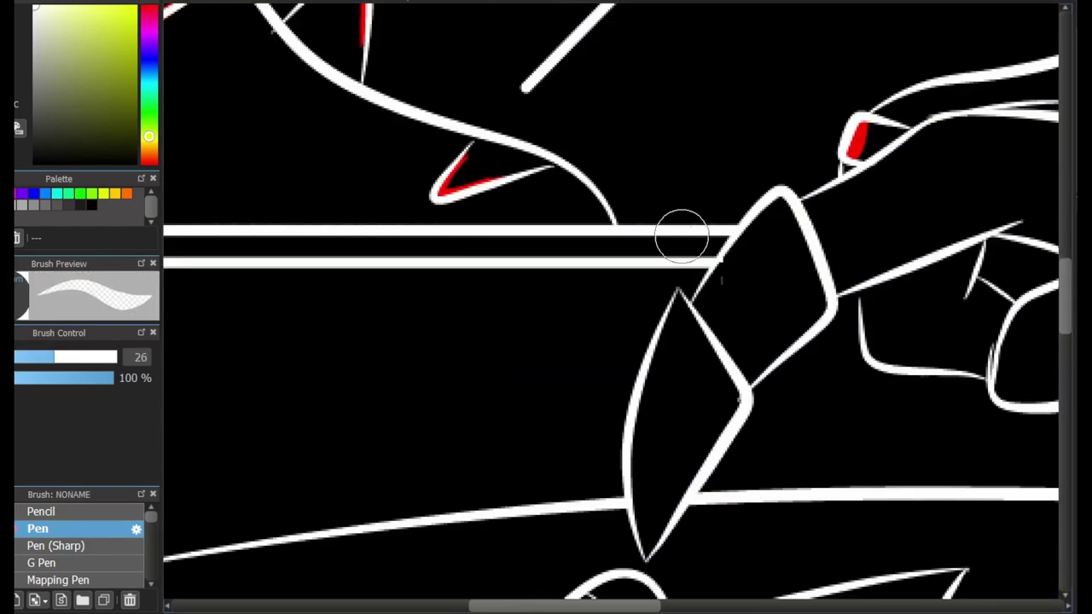
scroll(804, 312, "down", 3)
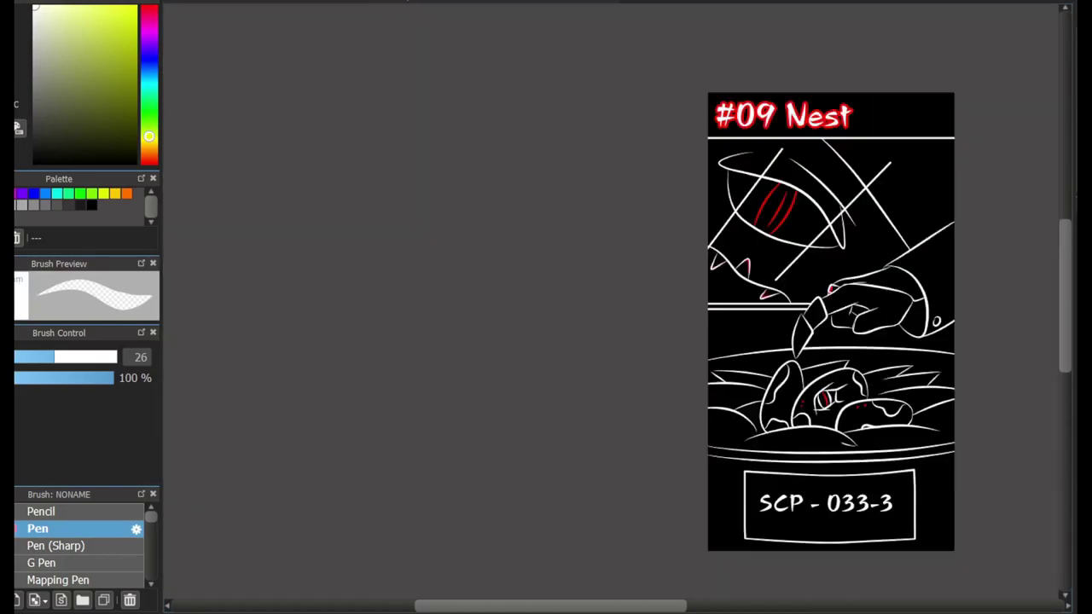
scroll(805, 312, "right", 3)
scroll(498, 407, "up", 1)
scroll(785, 285, "up", 1)
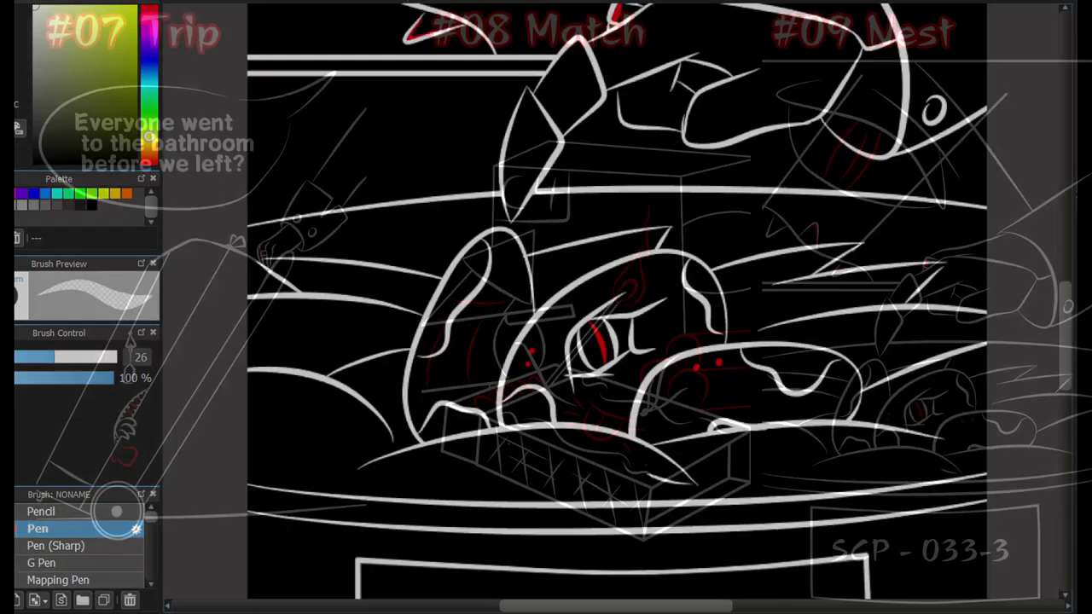